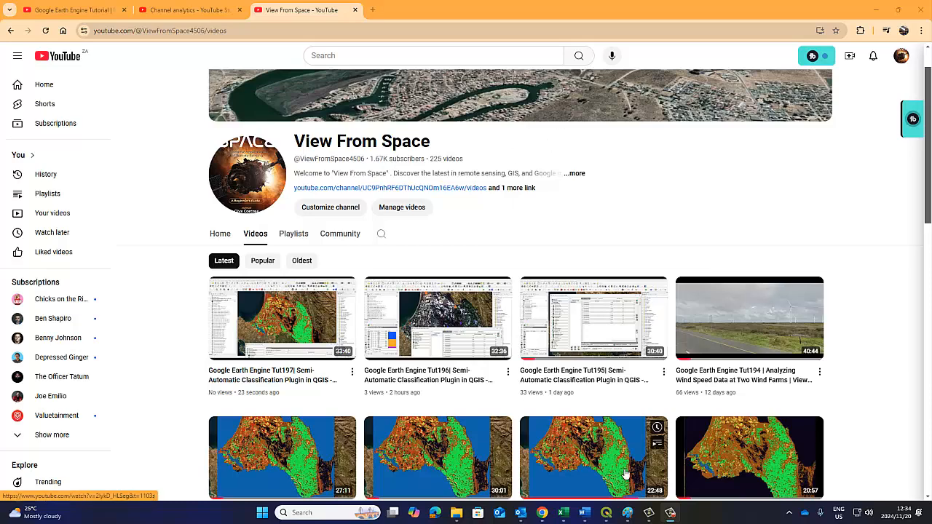
Switch to QGIS and toggle the Sieve_SCPClassMultlayerPerc_scikt_100 layer's visibility to compare it with the unsieved classification beneath
click(605, 512)
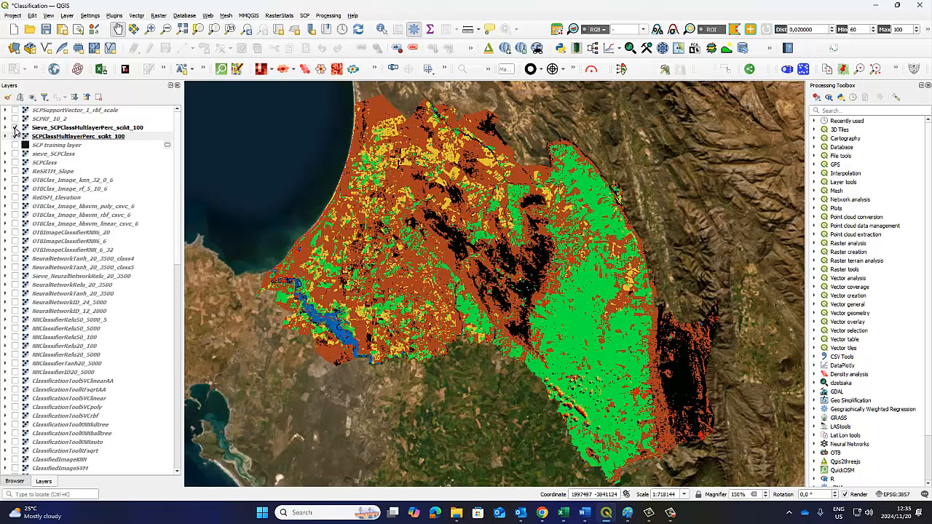
click(15, 128)
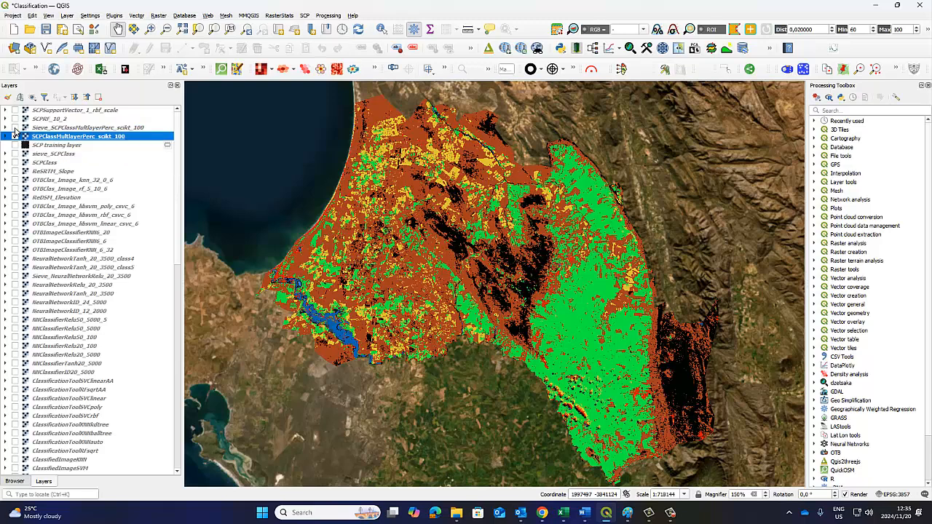
click(15, 128)
click(14, 136)
click(606, 516)
click(607, 516)
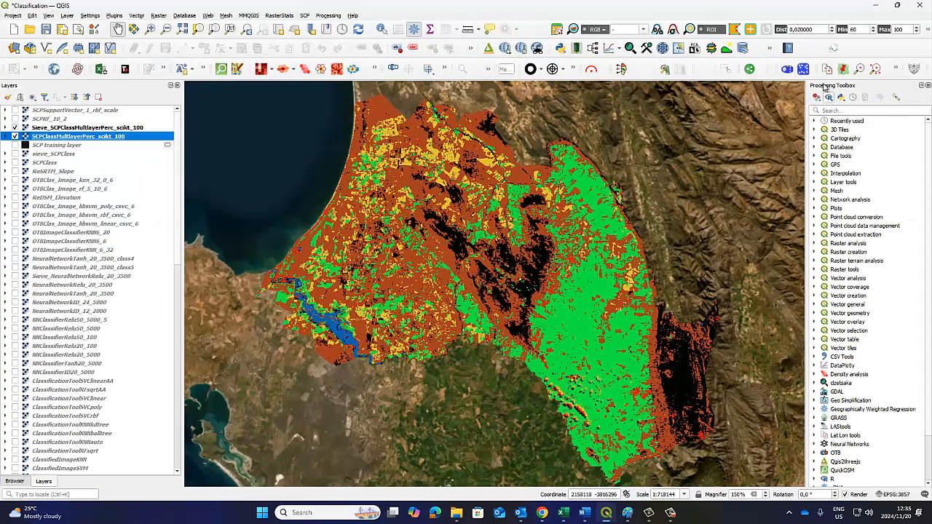
View the Multi-Layer Perceptron settings in the Semi-Automatic Classification Plugin's Classification tool, and minimize the plugin window
click(305, 16)
mouse_move(327, 66)
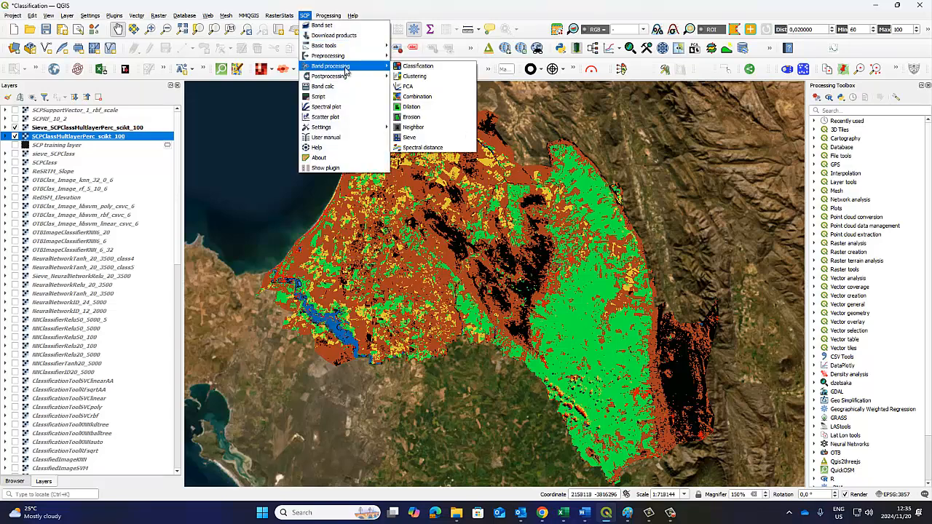
click(416, 67)
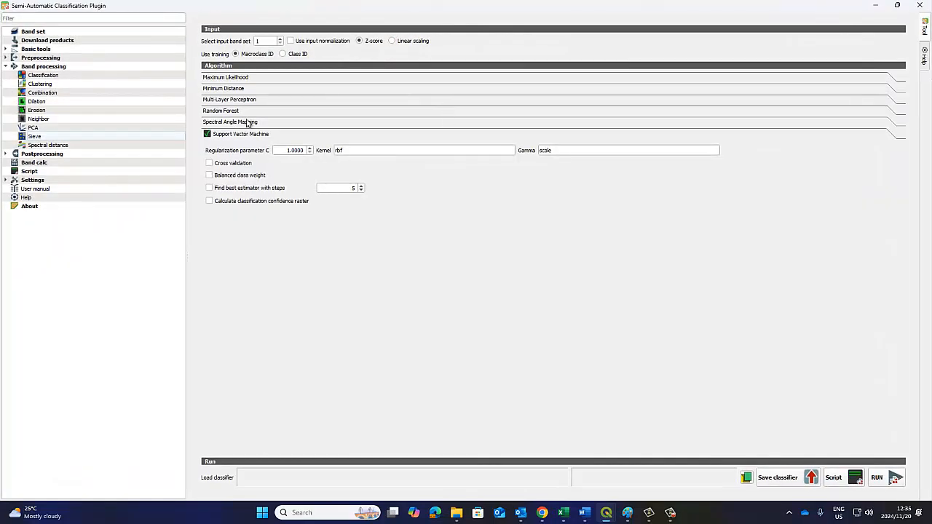
click(242, 102)
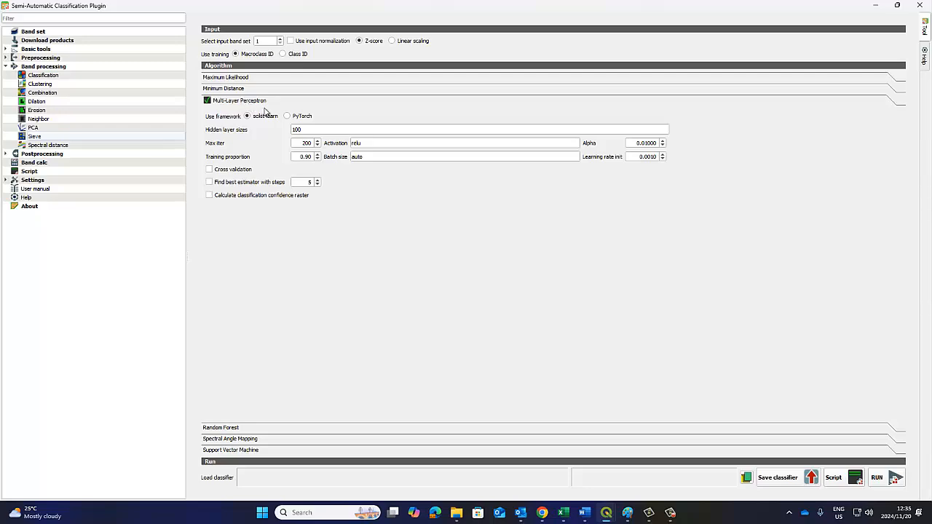
click(877, 6)
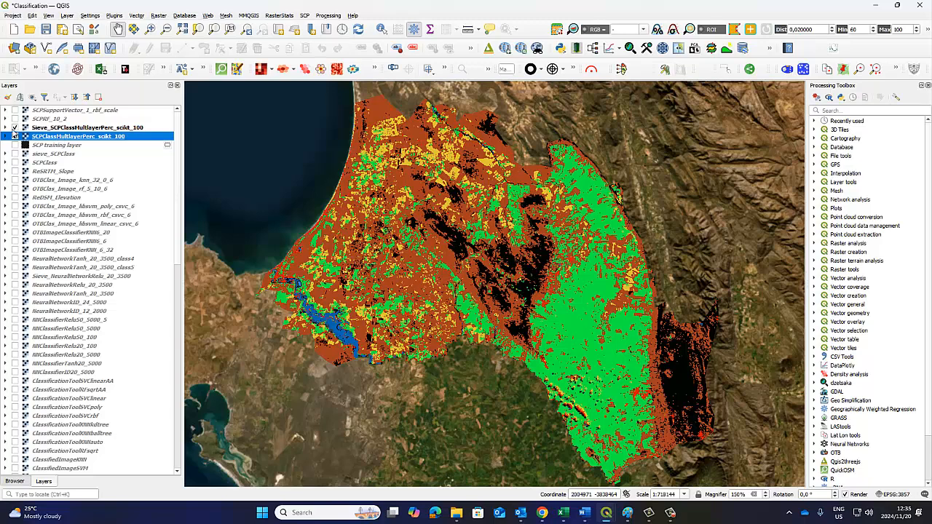
Turn the sieved classification layer off and on again over the original classification and select it
click(16, 128)
click(15, 128)
click(60, 129)
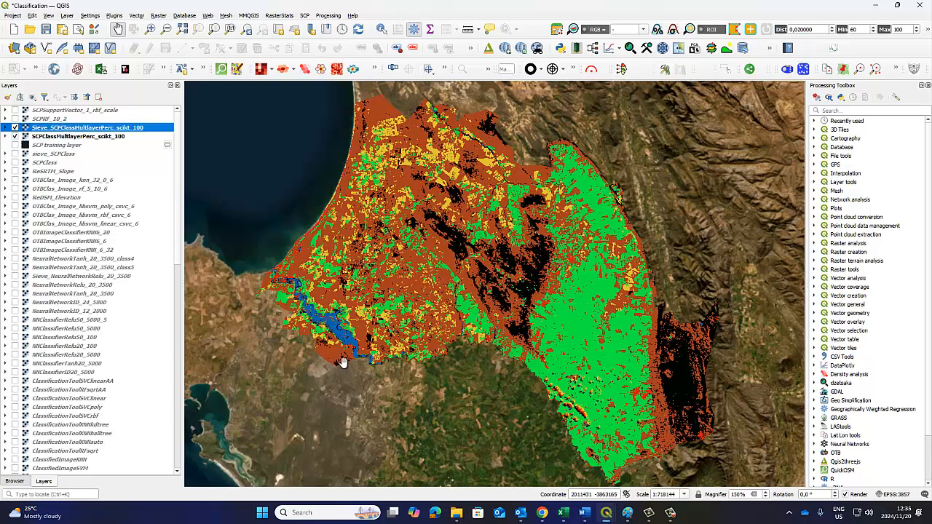
Return to the Semi-Automatic Classification Plugin, examine the Sieve tool's pixel connection choices, and minimize the window
click(607, 513)
click(613, 455)
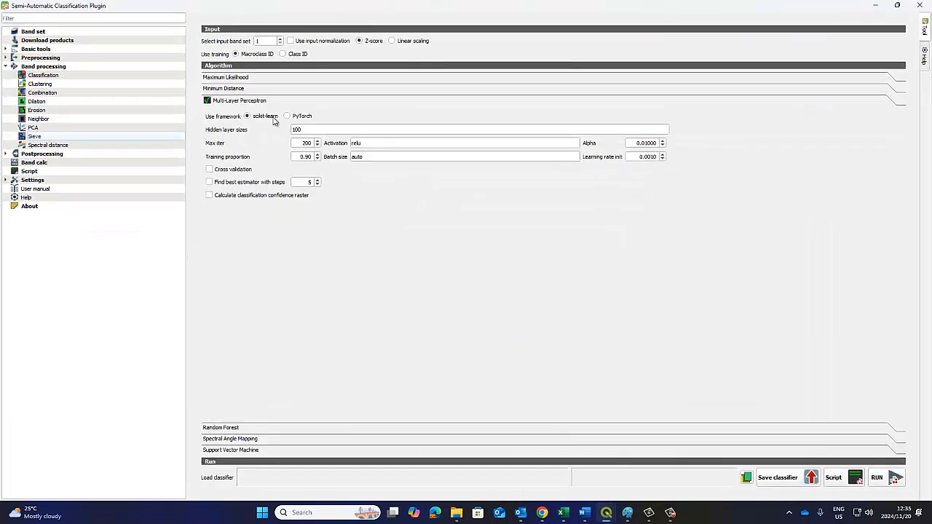
click(35, 138)
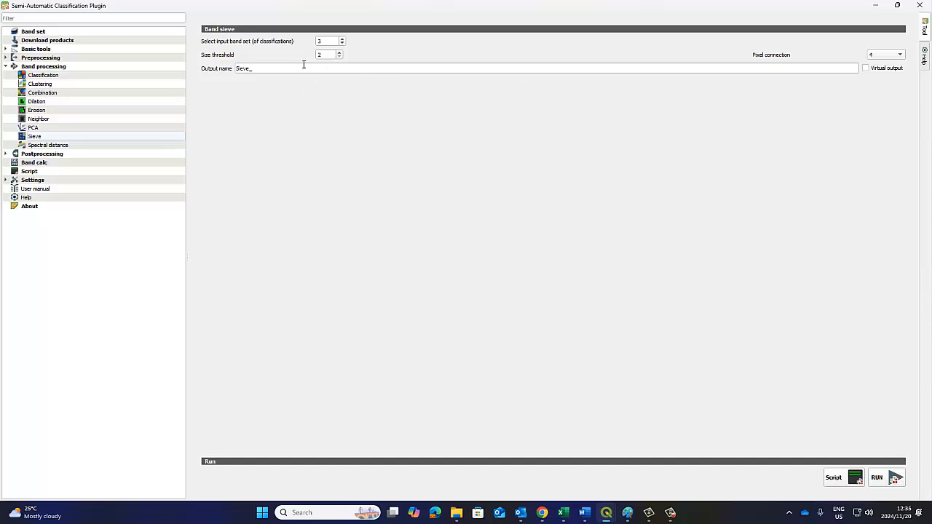
click(903, 57)
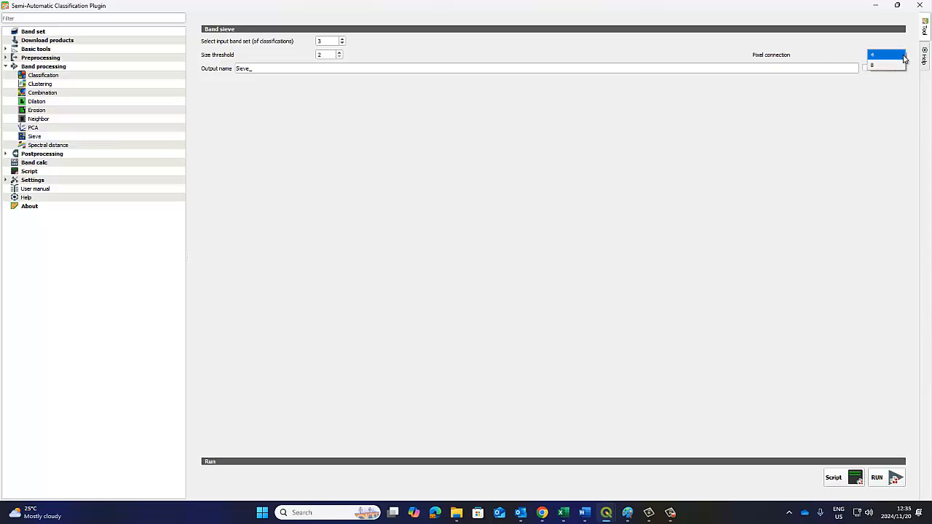
click(901, 56)
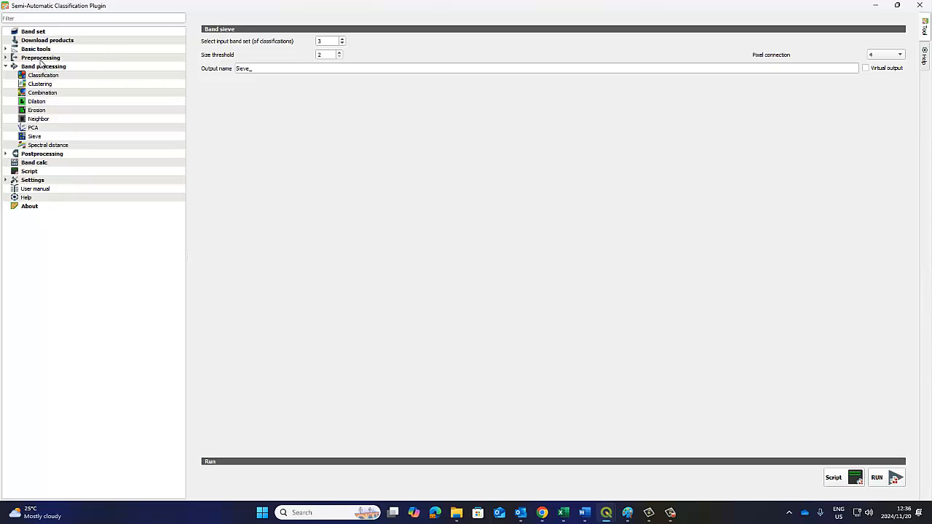
click(876, 5)
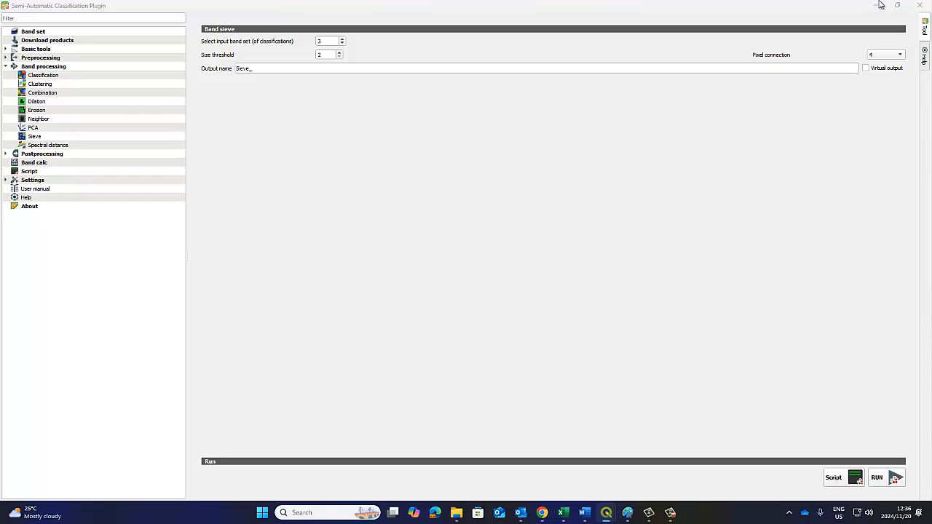
Highlight the original and sieved classification layers in turn, and review the pixel connection choices in the Sieve tool again
click(78, 138)
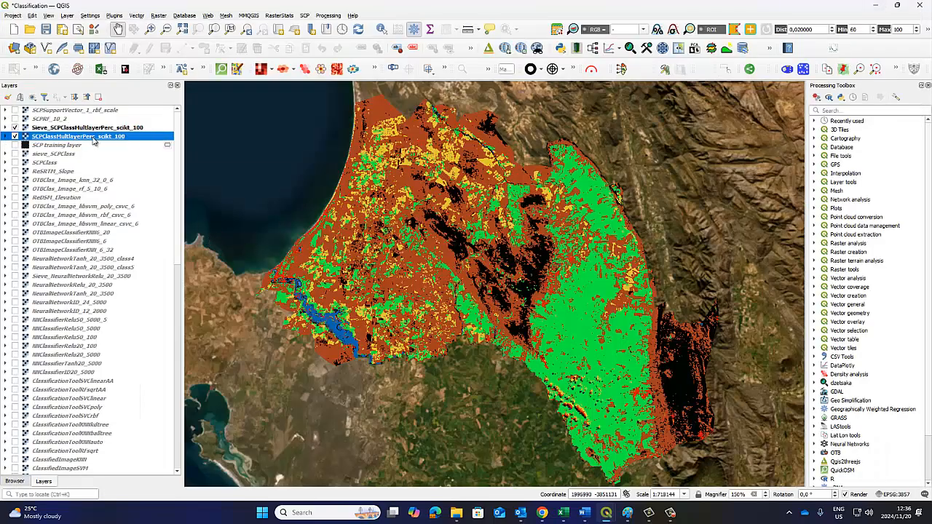
click(94, 129)
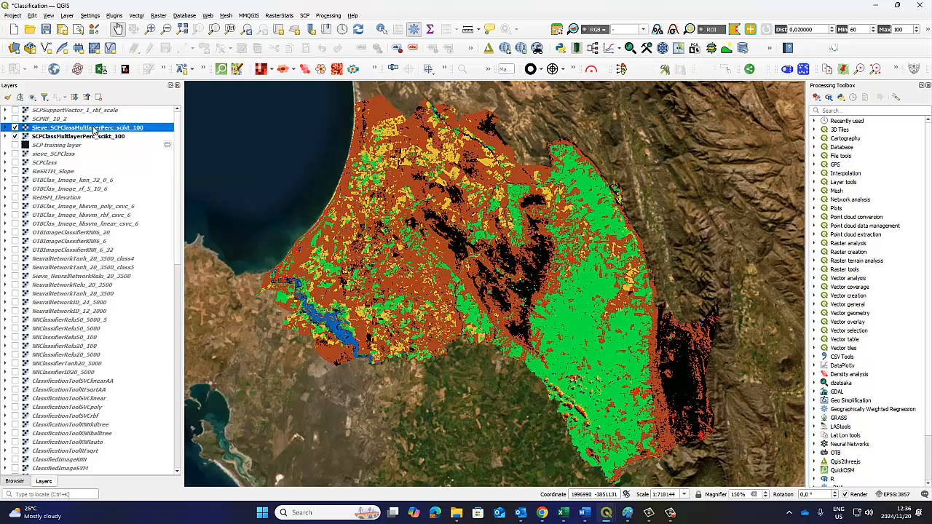
mouse_move(615, 511)
click(649, 457)
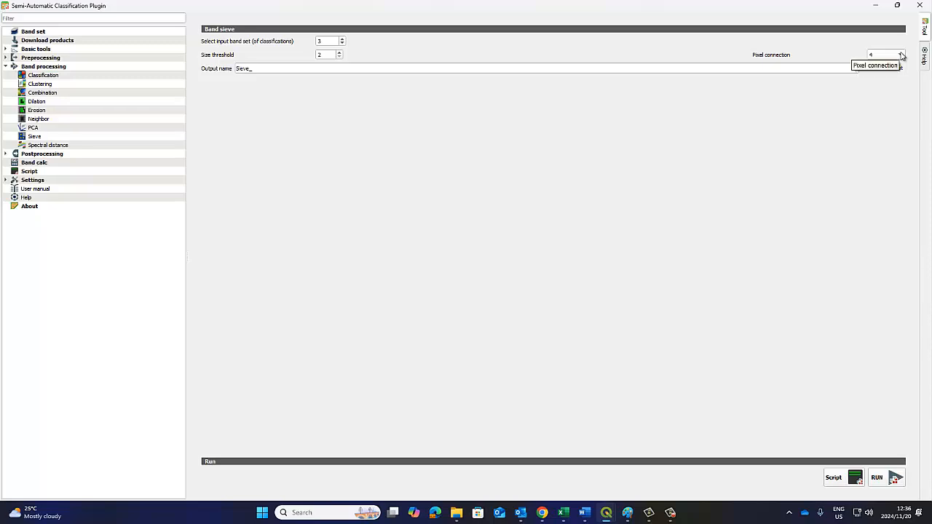
click(901, 56)
click(899, 57)
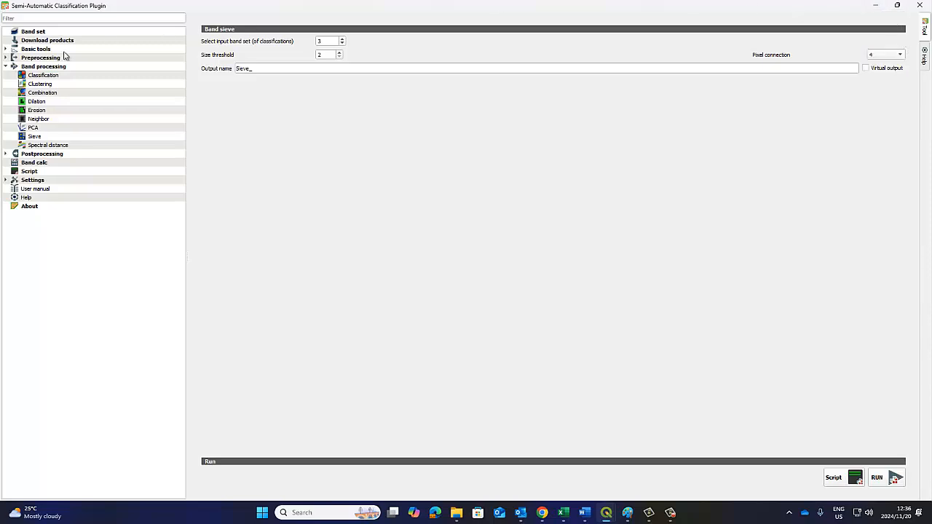
Check the band set definitions for SCPClassMultlayerPerc_scikt_100 and set the Sieve tool's input band set to 2
click(33, 32)
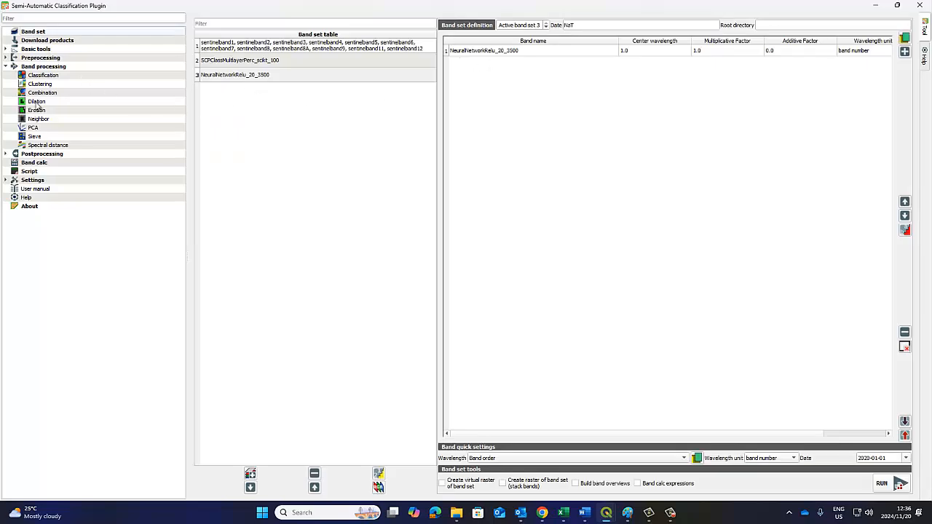
click(37, 137)
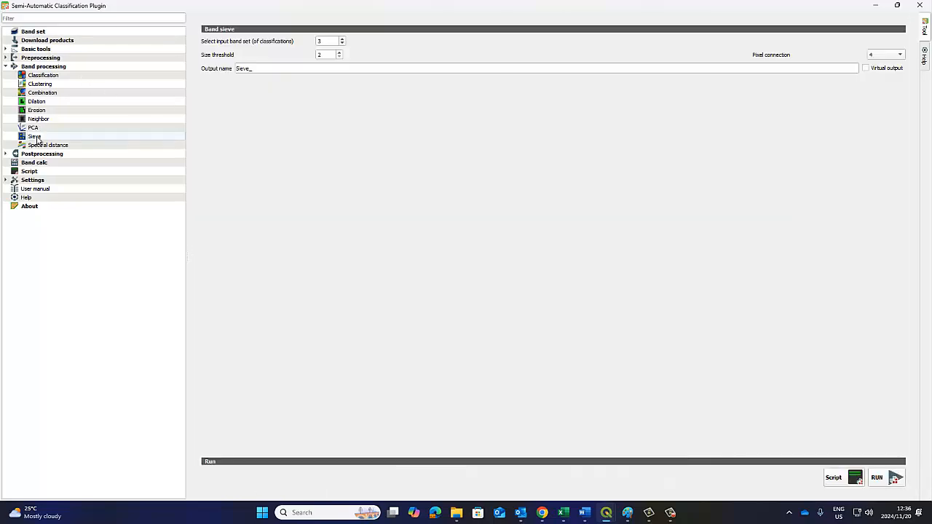
double_click(329, 41)
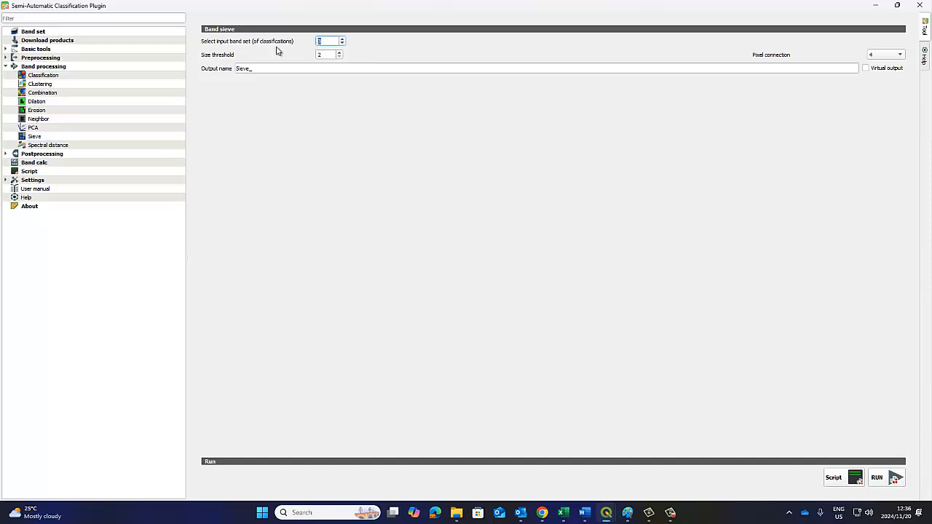
click(31, 33)
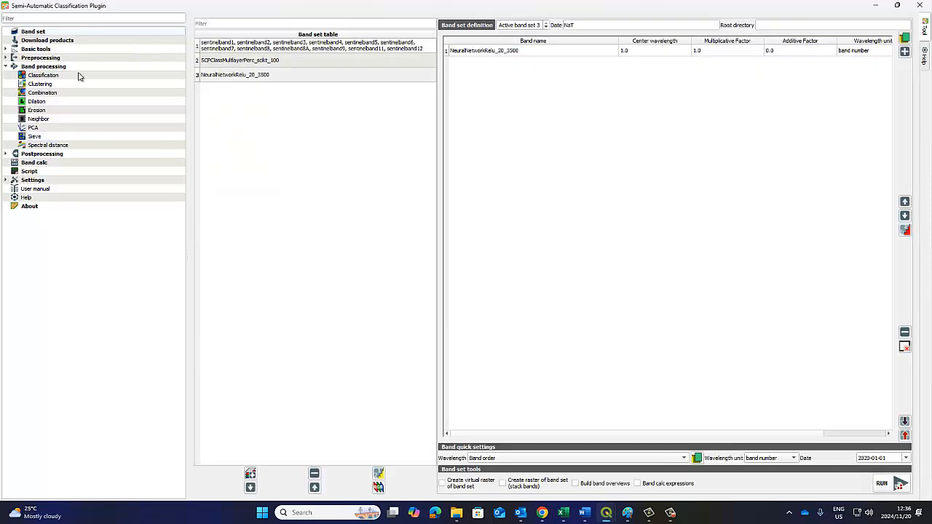
click(245, 81)
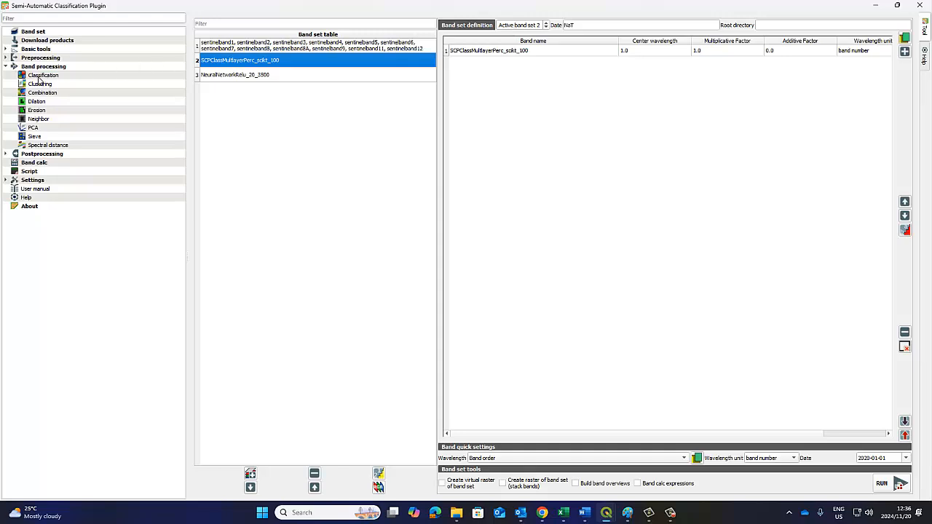
click(35, 136)
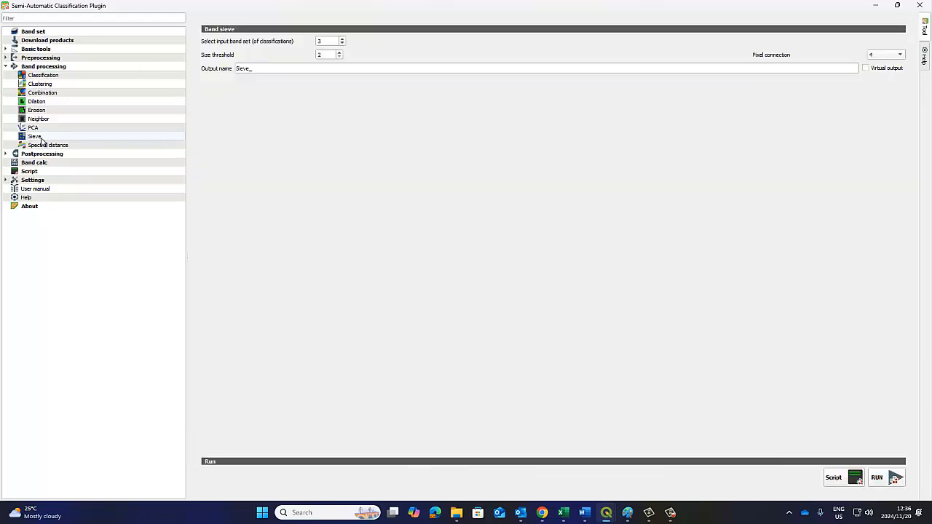
click(342, 43)
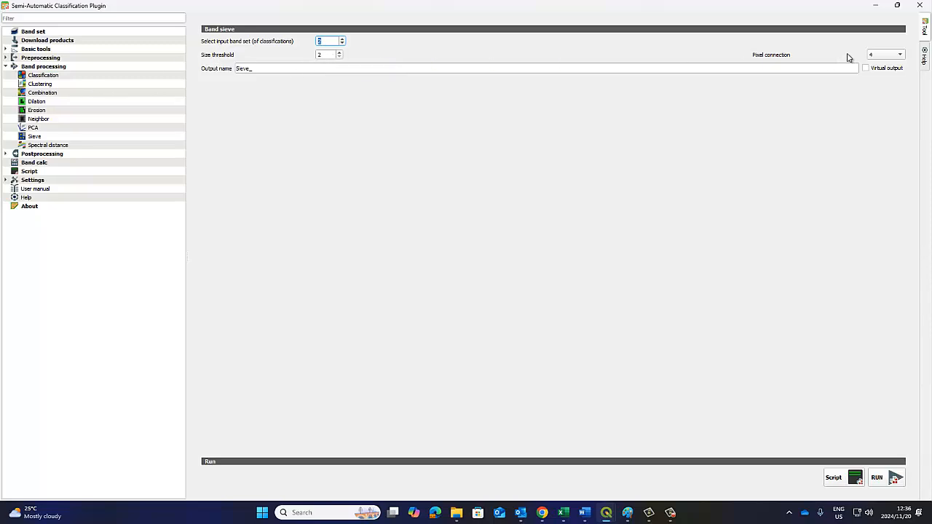
Set the sieve's pixel connection to 8 and its output name to Sieve8_
click(899, 56)
click(893, 65)
click(248, 68)
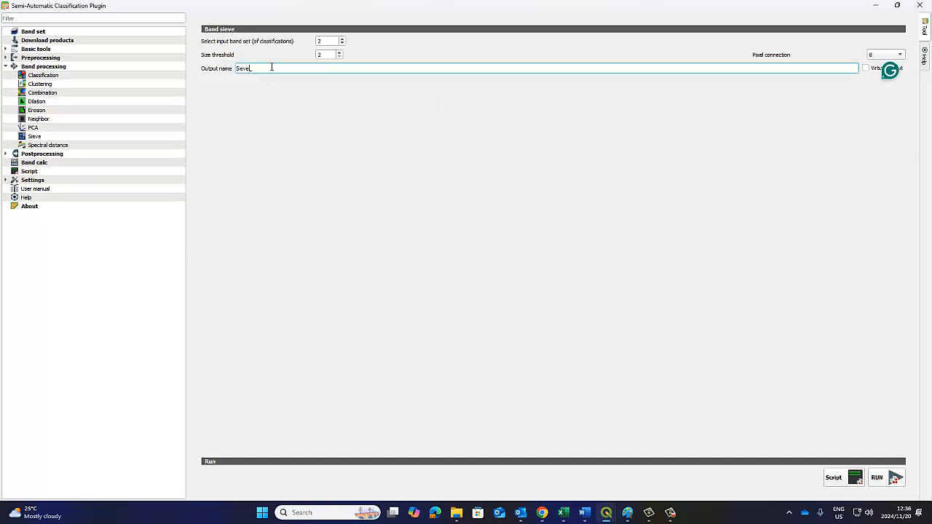
text(8)
Run the sieve with the Image Classification folder as the output directory
click(877, 478)
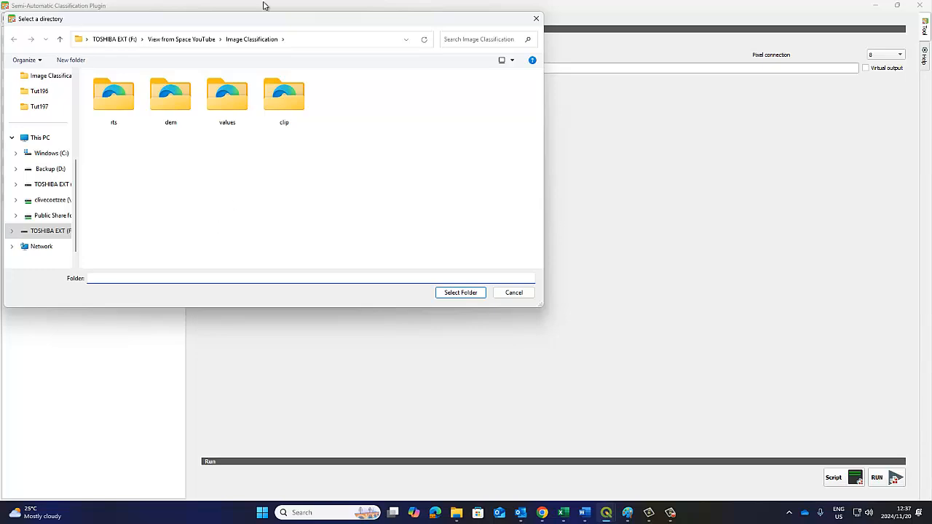
click(247, 39)
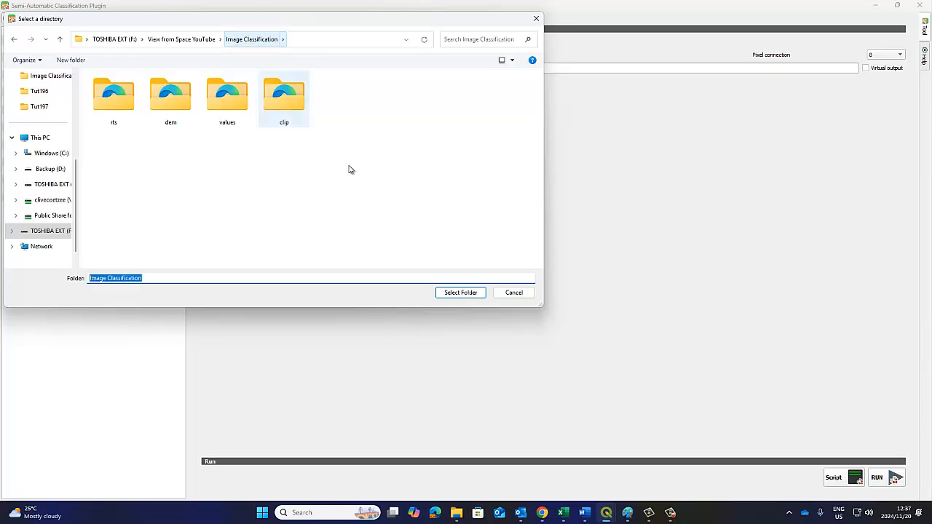
click(458, 293)
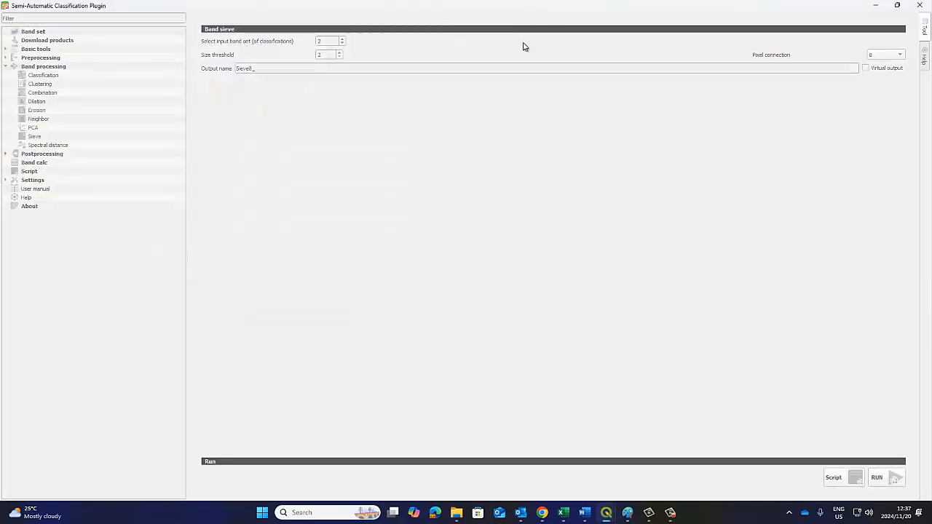
Restore and shrink the plugin window, minimize it, and dismiss the Python error notice above the map
click(896, 6)
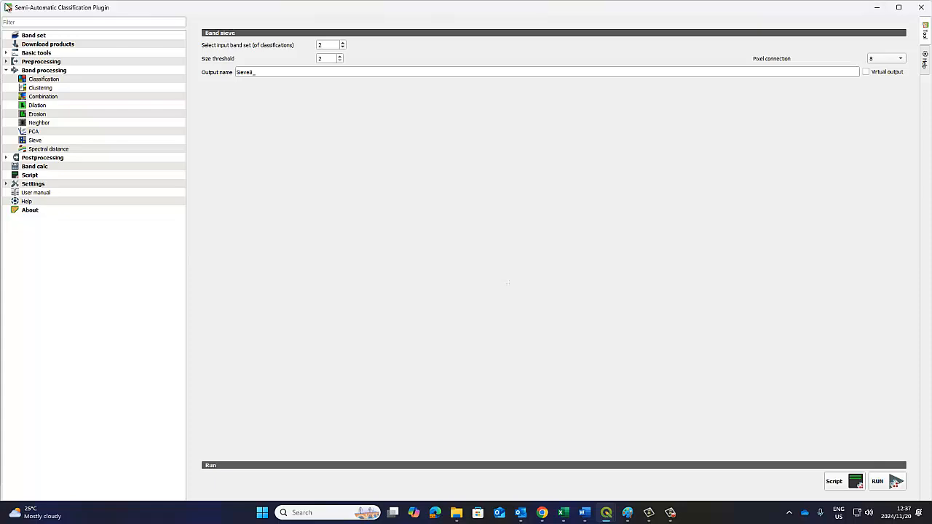
drag(2, 3, 334, 180)
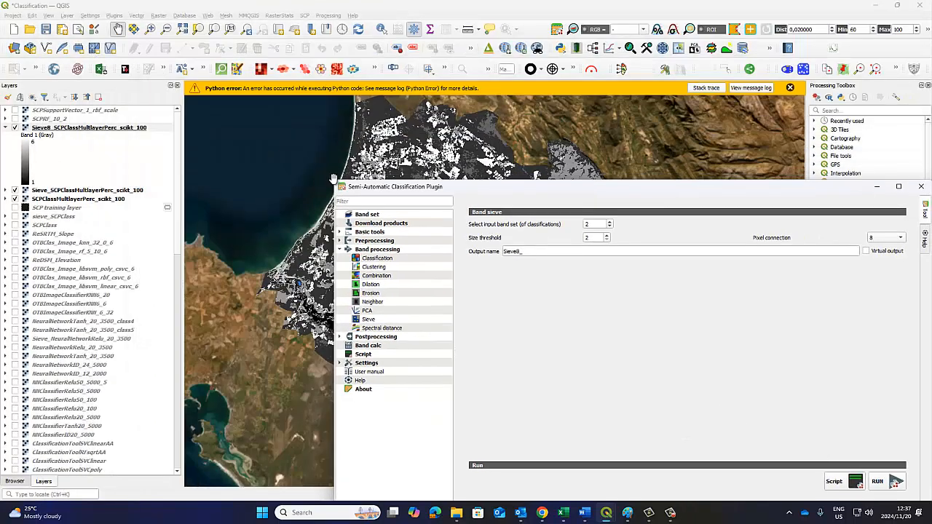
click(876, 187)
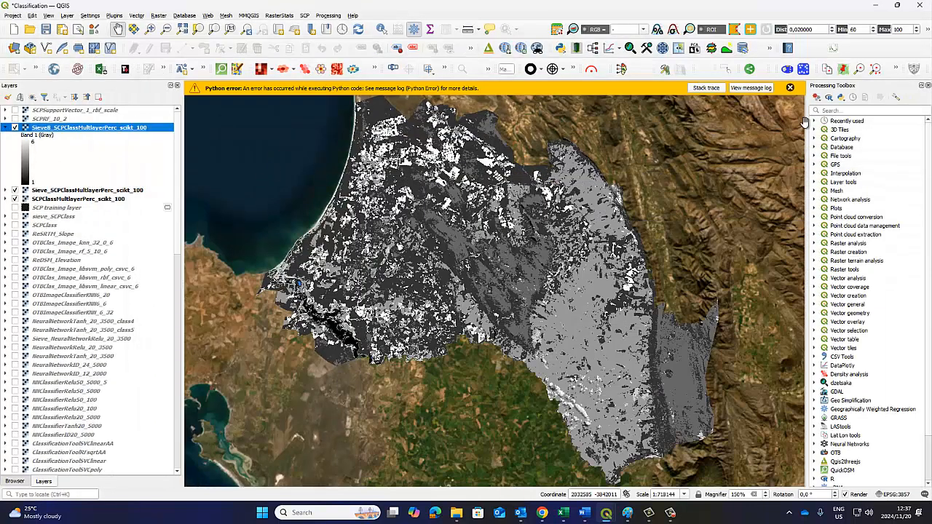
click(790, 88)
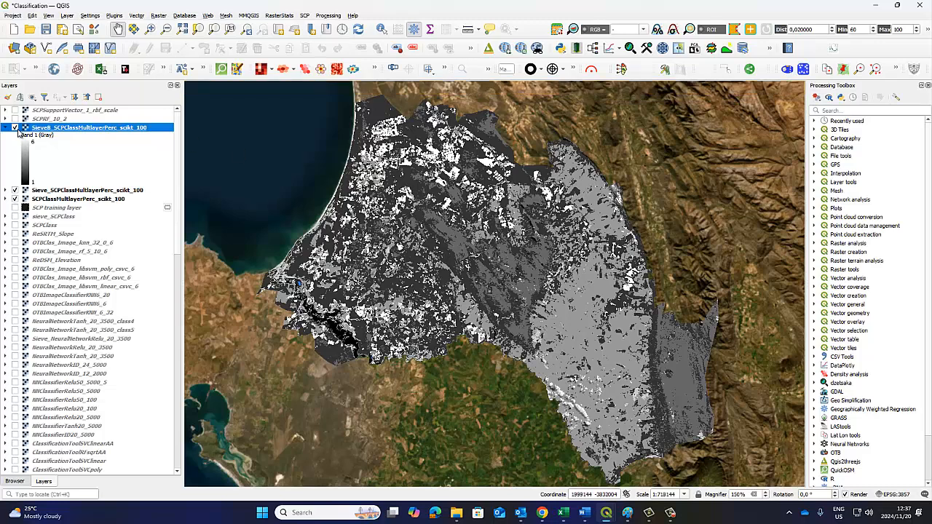
Collapse the Sieve8_SCPClassMultlayerPerc_scikt_100 legend and load the SCPClass2.qml style file from the Image Classification folder onto that layer
click(7, 128)
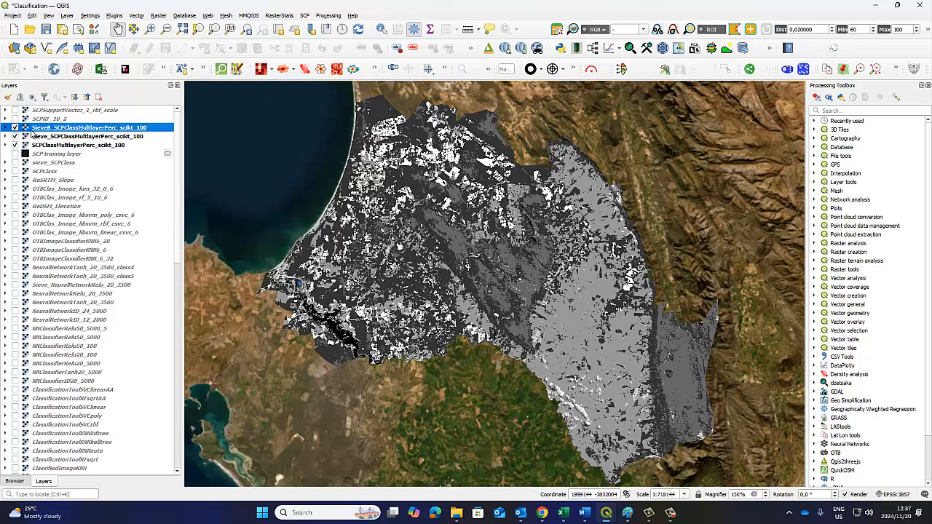
right_click(48, 132)
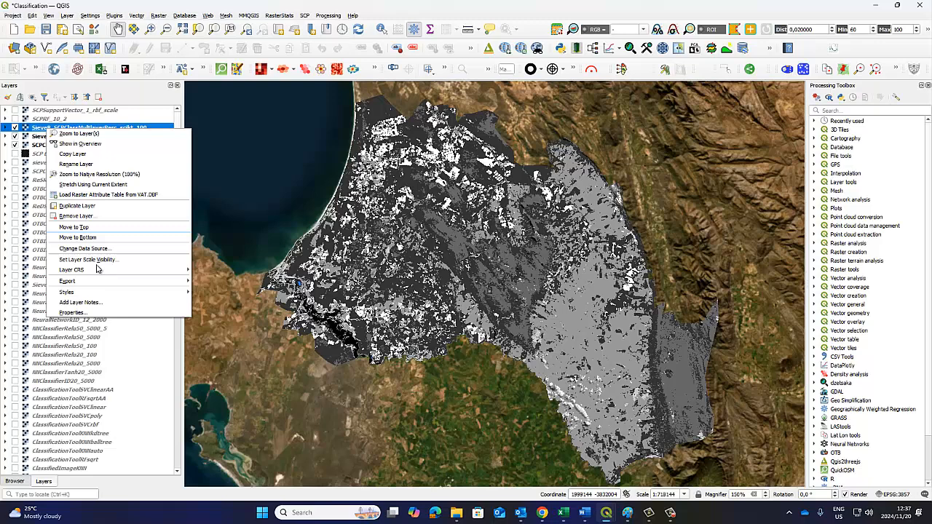
click(103, 315)
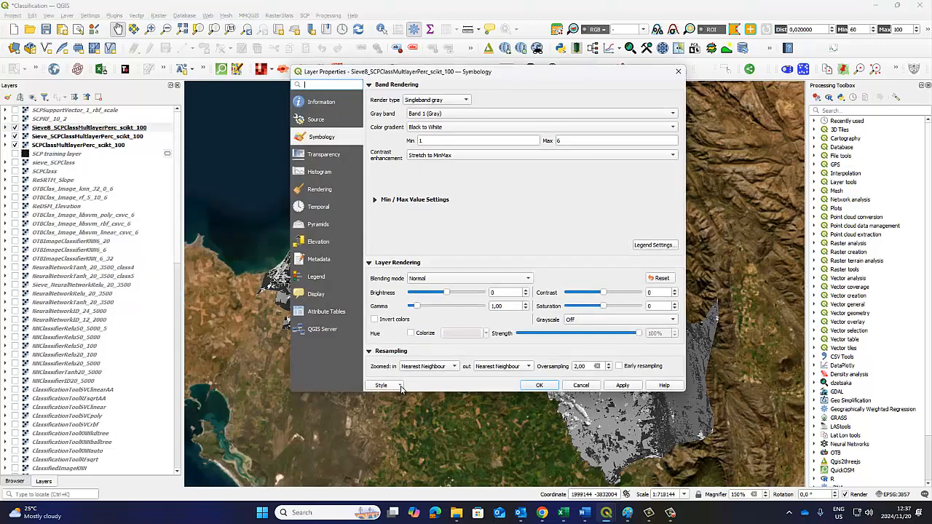
click(400, 385)
click(402, 398)
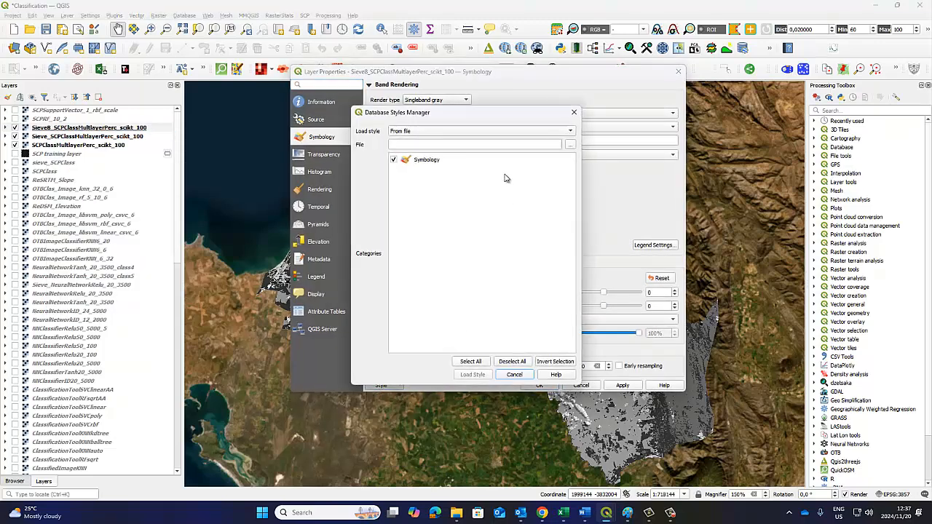
click(572, 145)
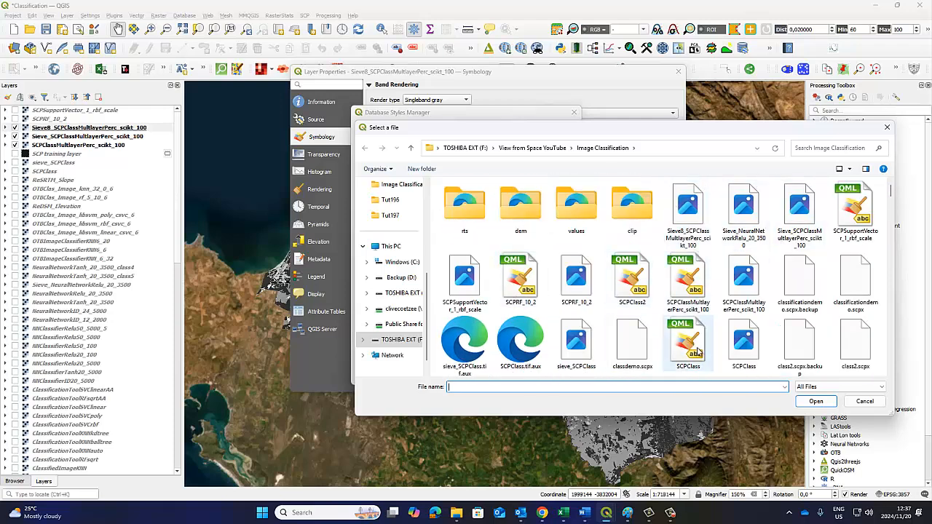
click(632, 280)
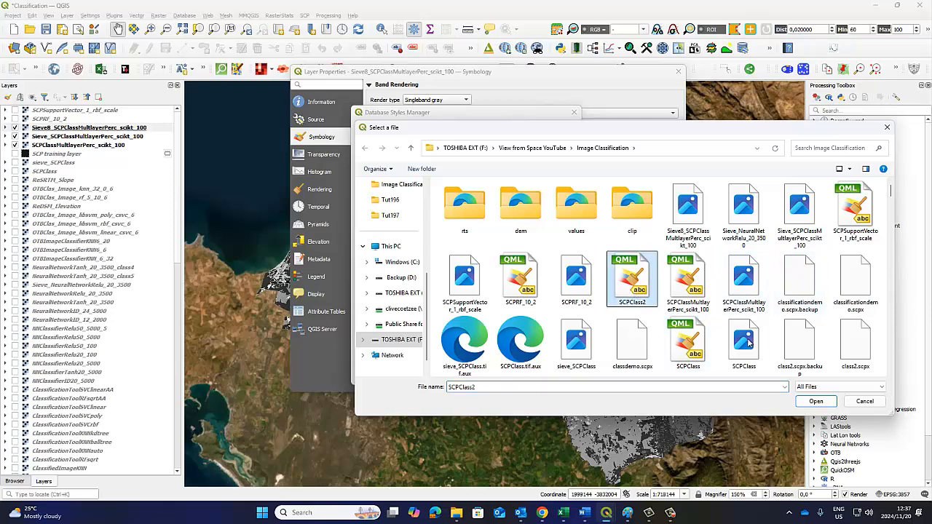
click(816, 401)
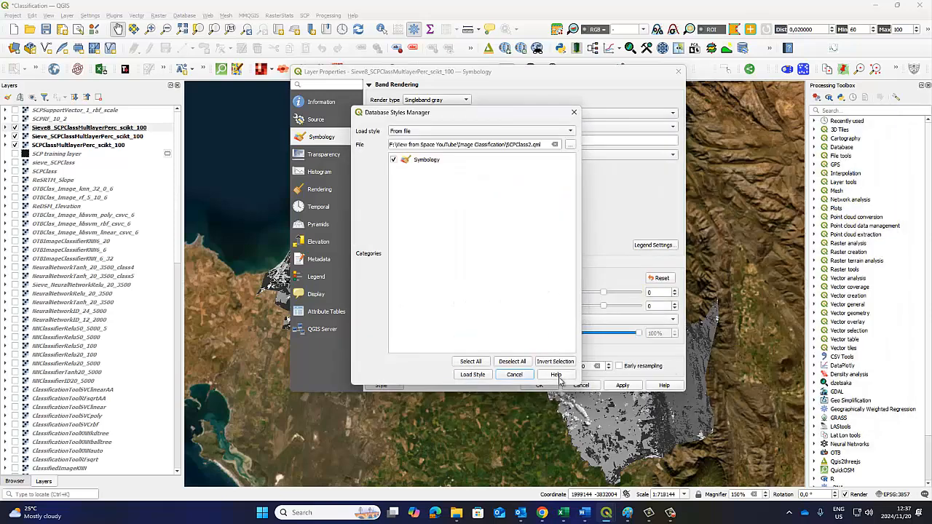
click(474, 375)
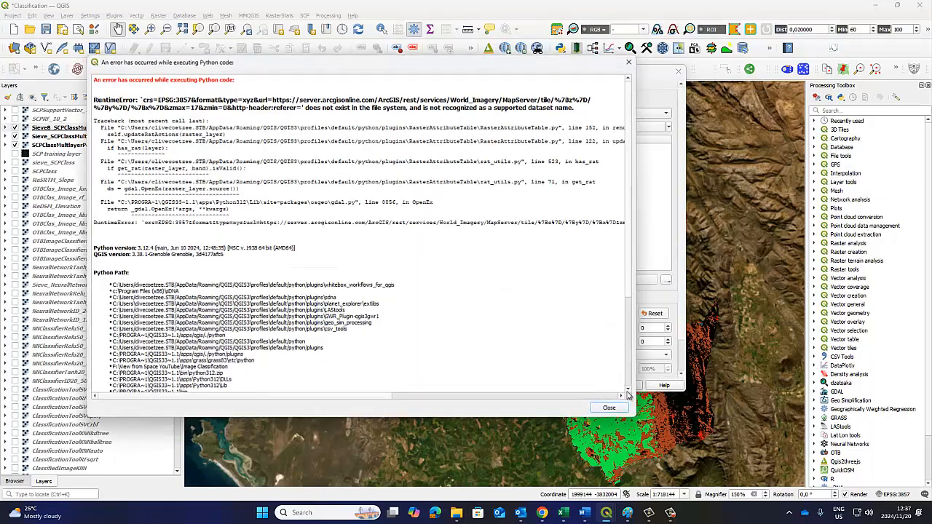
Dismiss the Python error dialogs and accept the loaded style in the Sieve8 layer's properties
click(608, 409)
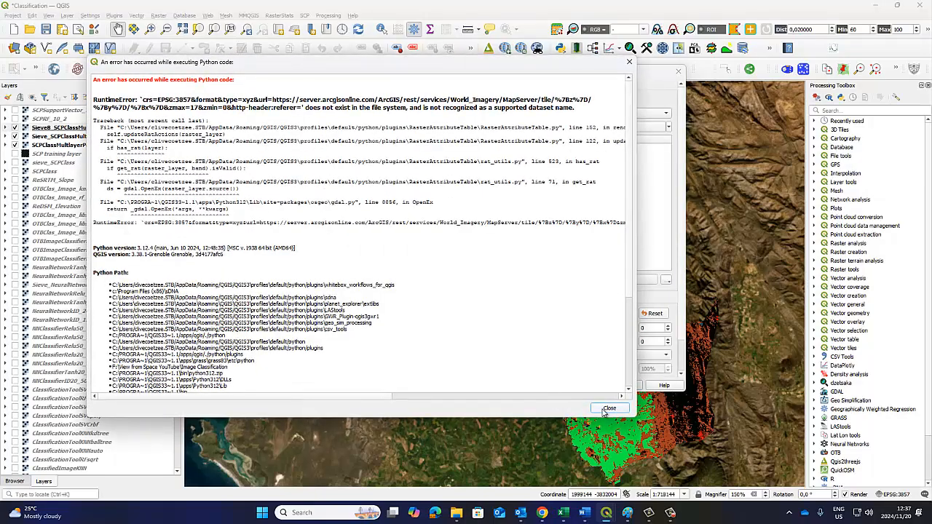
click(608, 409)
click(555, 386)
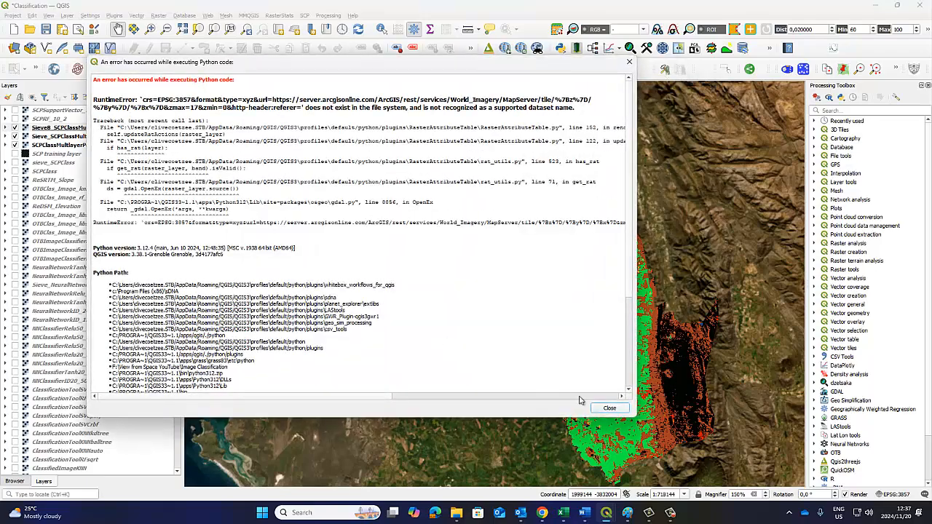
click(609, 408)
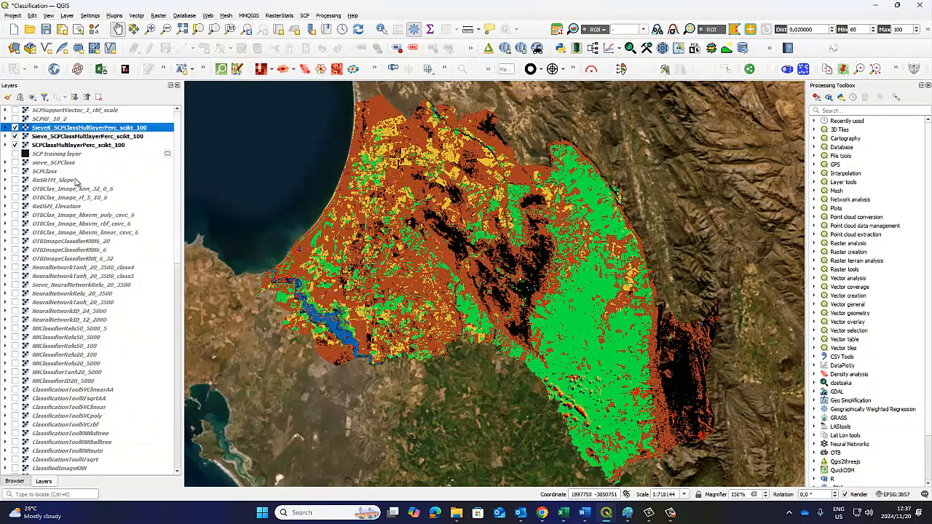
Hide both sieved layers, show the Sieve_ layer again over the original classification, and review the Sieve tool's pixel connection setting
click(15, 129)
click(15, 137)
click(51, 145)
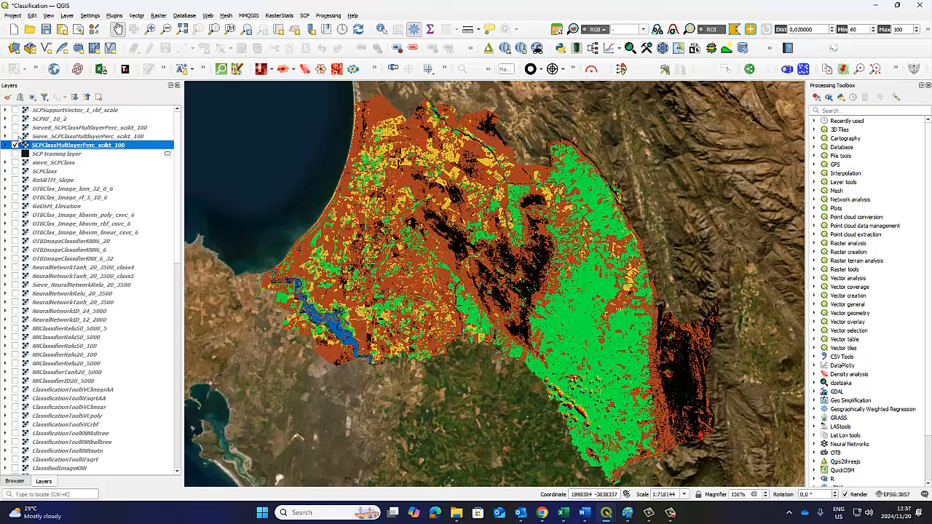
click(15, 137)
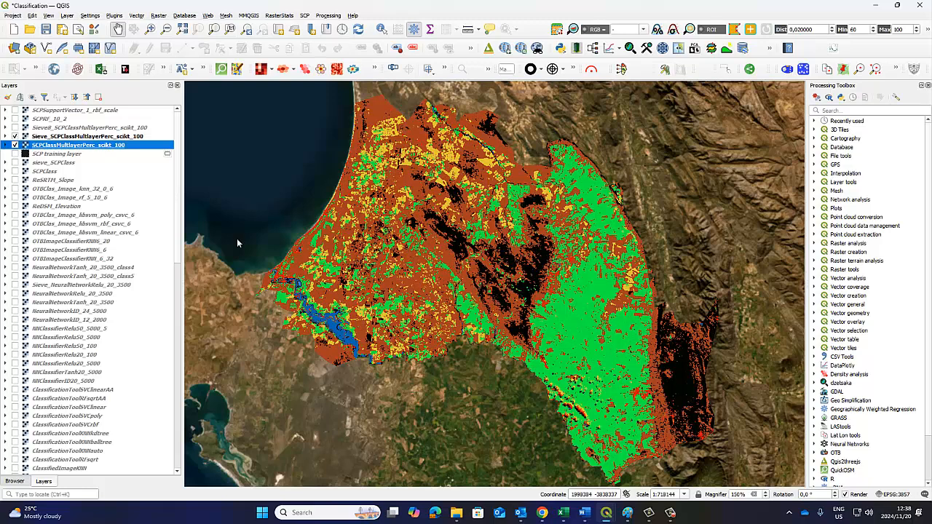
click(637, 481)
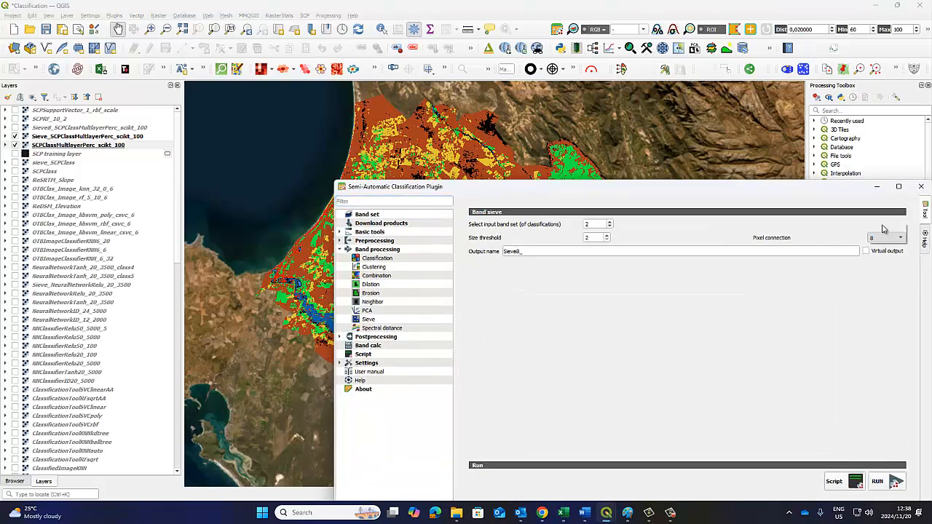
click(877, 186)
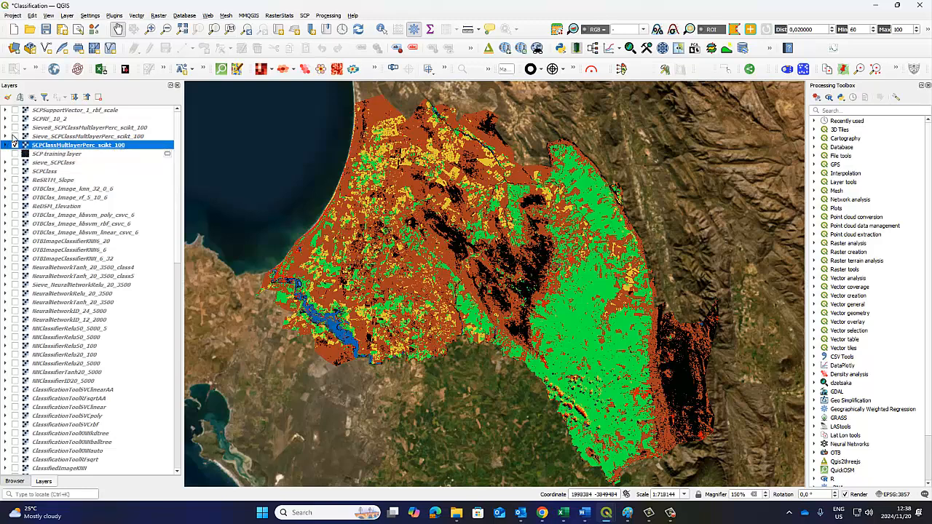
Display the Sieve_ layer and the Sieve8_ layer on top of the original classification
click(15, 136)
click(63, 139)
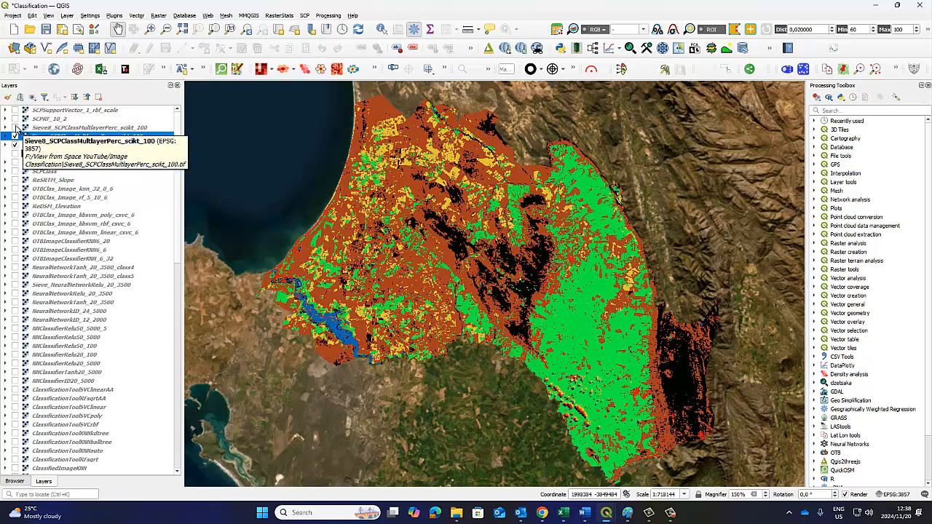
click(15, 128)
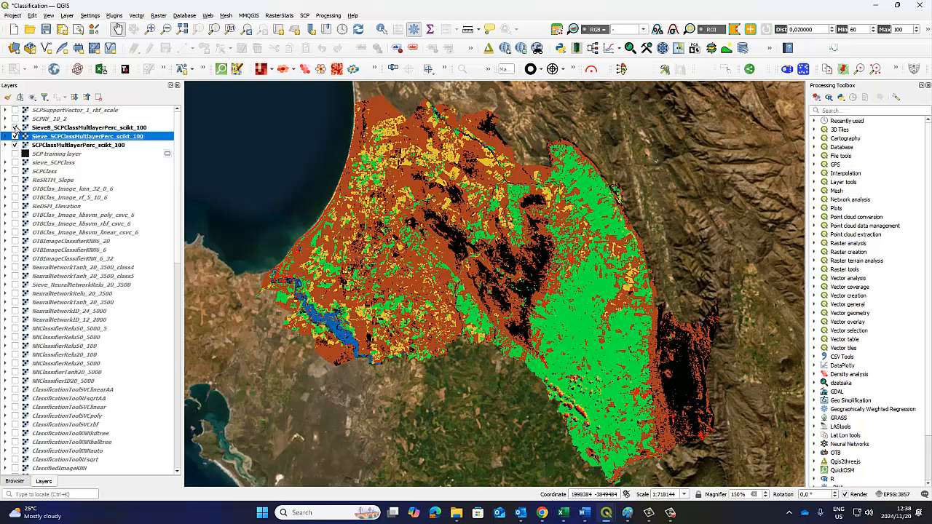
Hide both sieved layers and examine isolated pixels in the original SCPClassMultlayerPerc_scikt_100 classification up close around the river
click(15, 127)
click(15, 137)
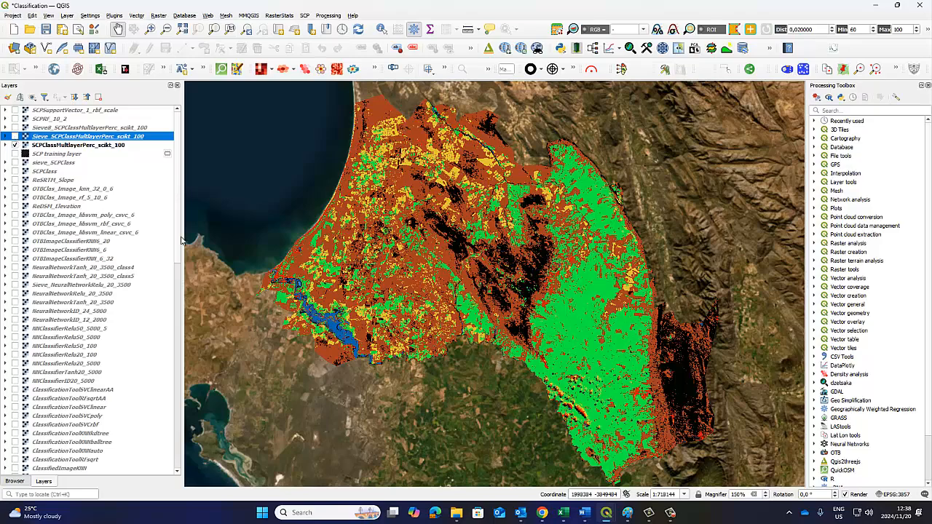
scroll(306, 280, up, 5)
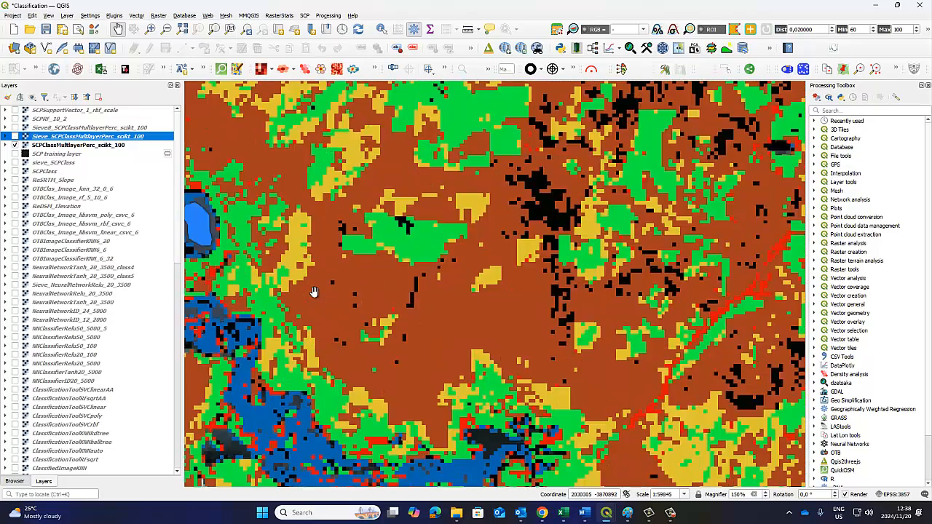
drag(316, 266, 437, 372)
drag(318, 218, 390, 208)
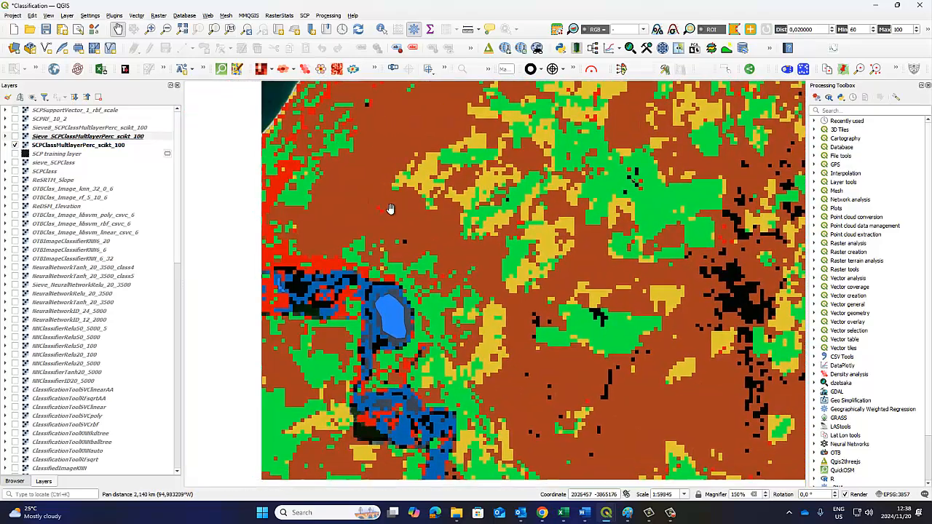
drag(473, 321, 397, 229)
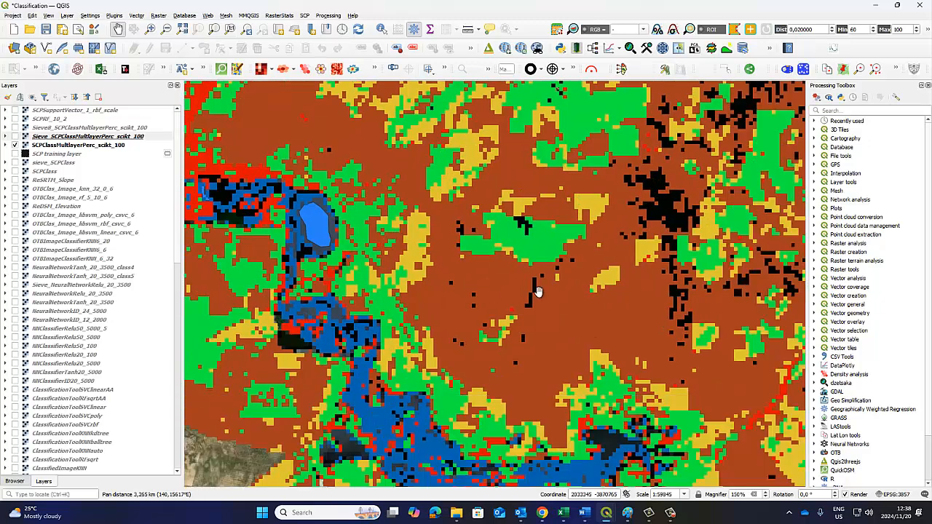
drag(537, 291, 479, 267)
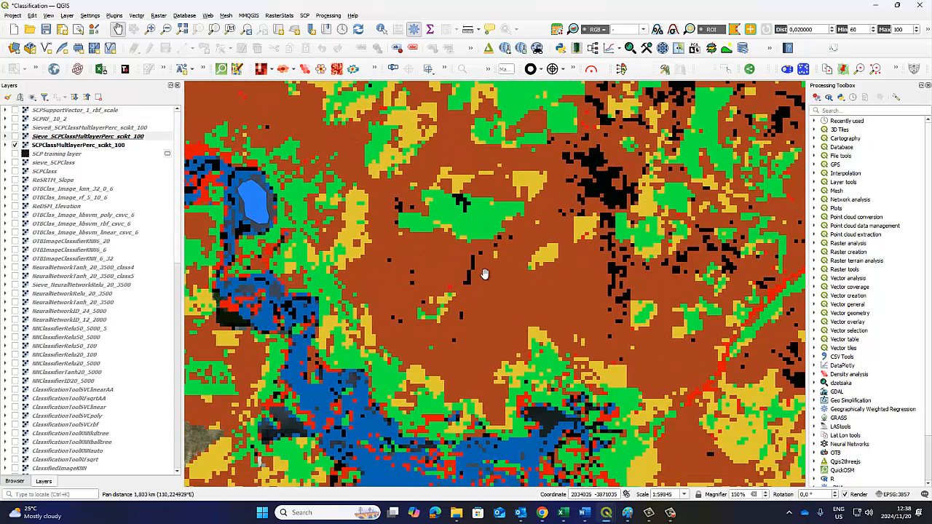
click(68, 145)
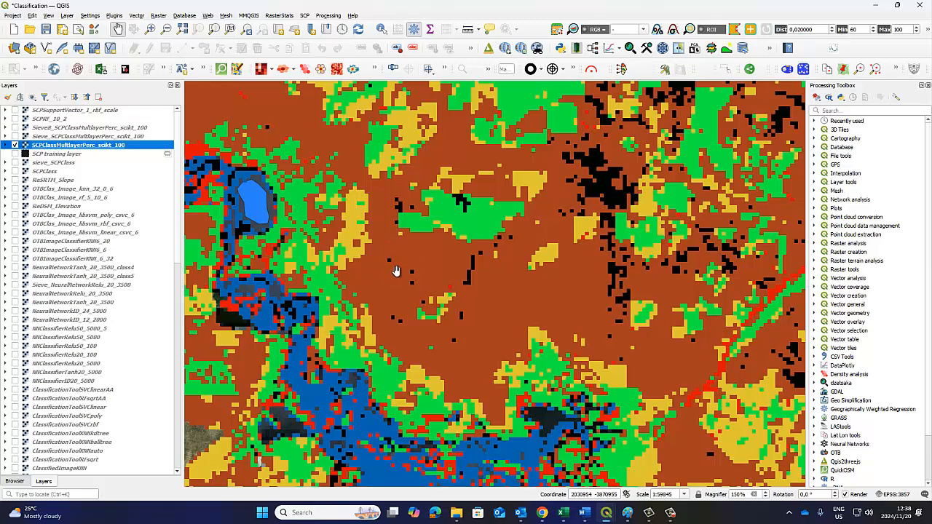
Show the Sieve_ layer over the original classification and check the Sieve tool's pixel connection for it
click(16, 136)
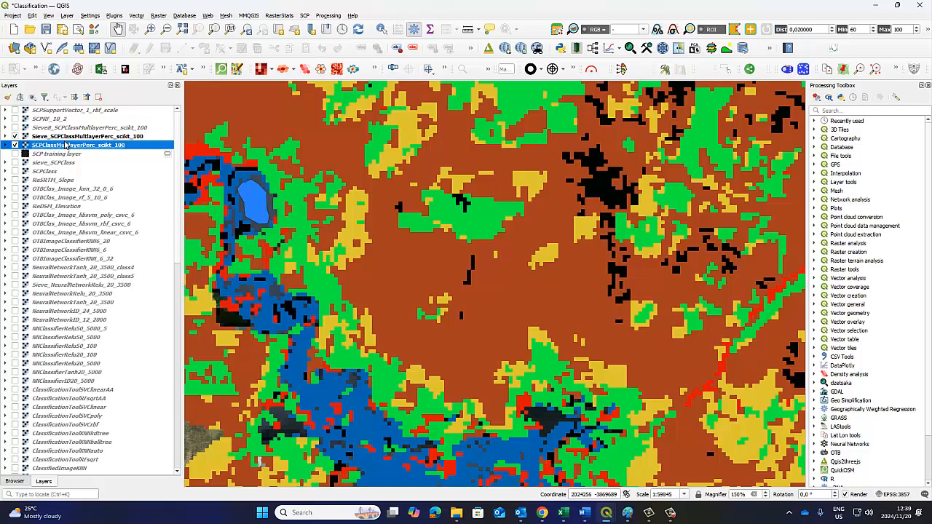
click(67, 137)
mouse_move(605, 512)
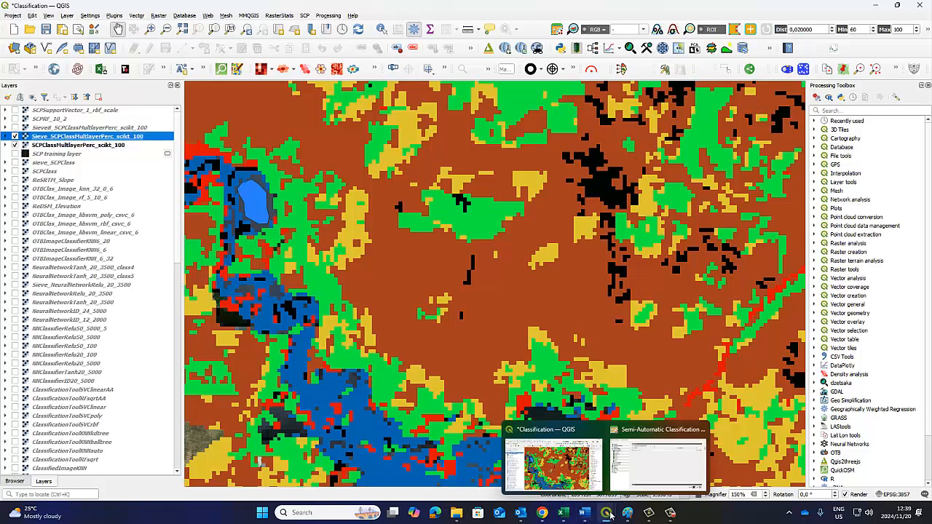
click(641, 463)
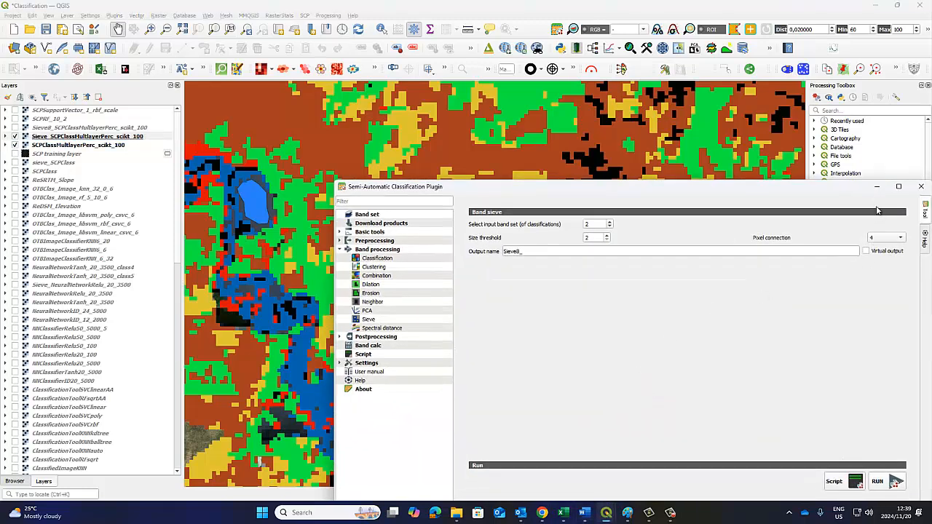
click(877, 187)
Switch the Sieve8_ layer's visibility on and off repeatedly to compare it with the Sieve_ layer
click(15, 128)
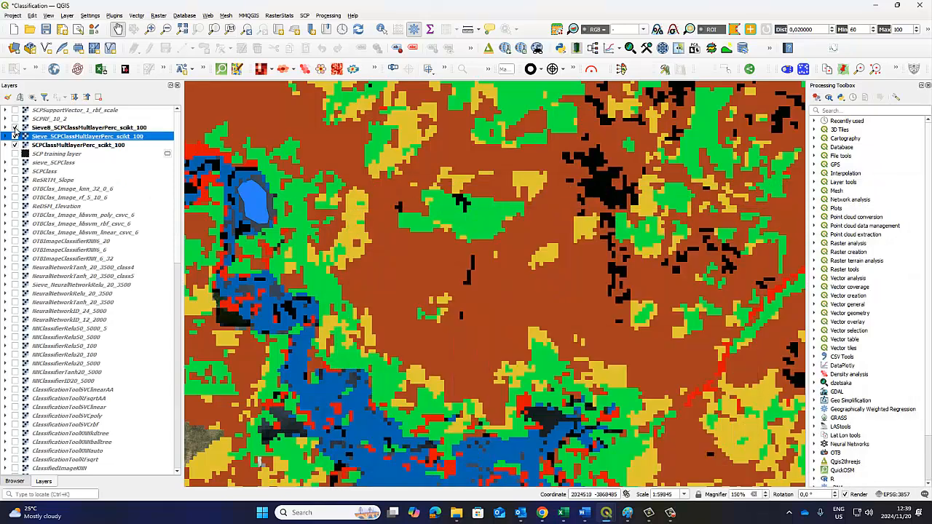
click(15, 128)
click(15, 128)
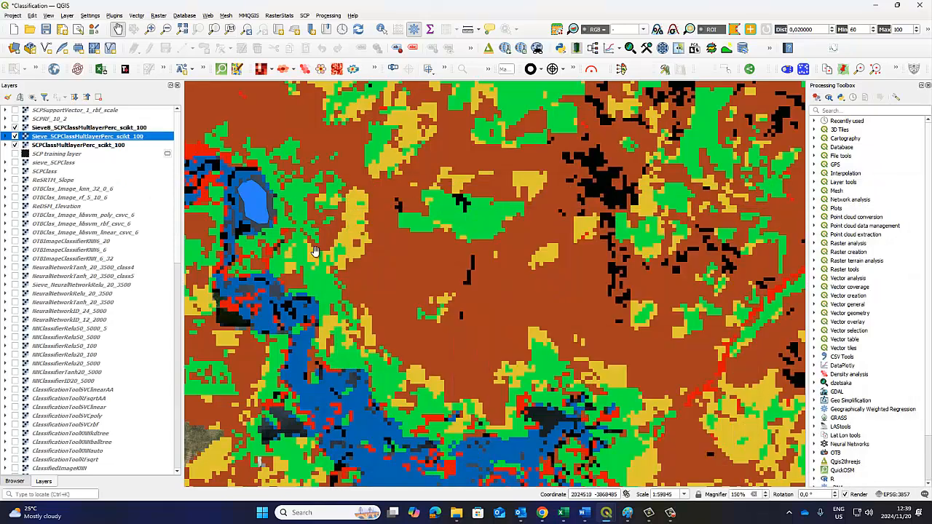
click(15, 128)
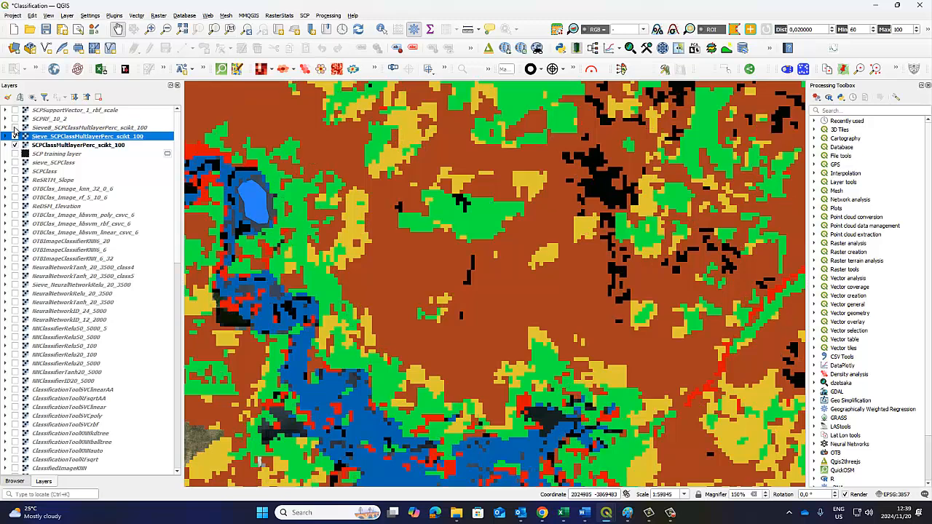
click(14, 128)
click(15, 128)
click(15, 128)
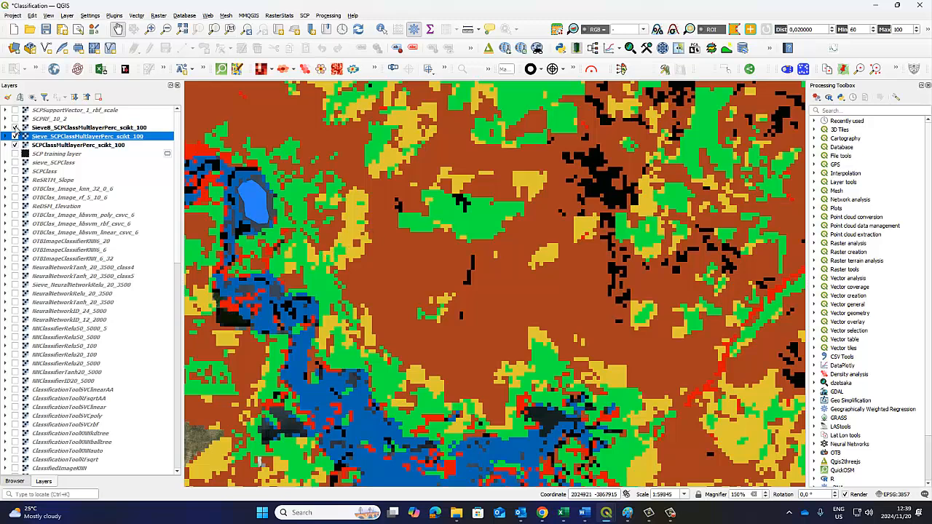
Compare the original classification with the Sieve_ layer and with the Sieve8_ layer by switching each one's visibility
click(15, 127)
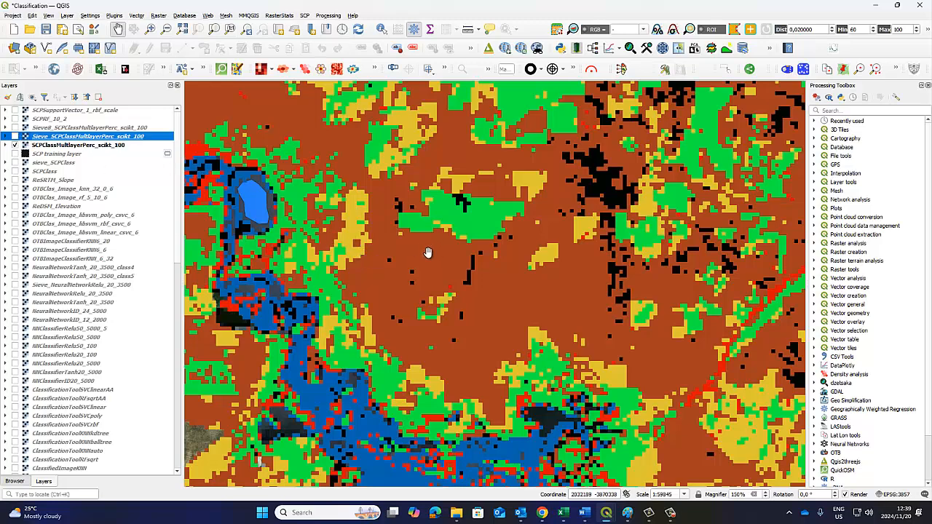
click(14, 137)
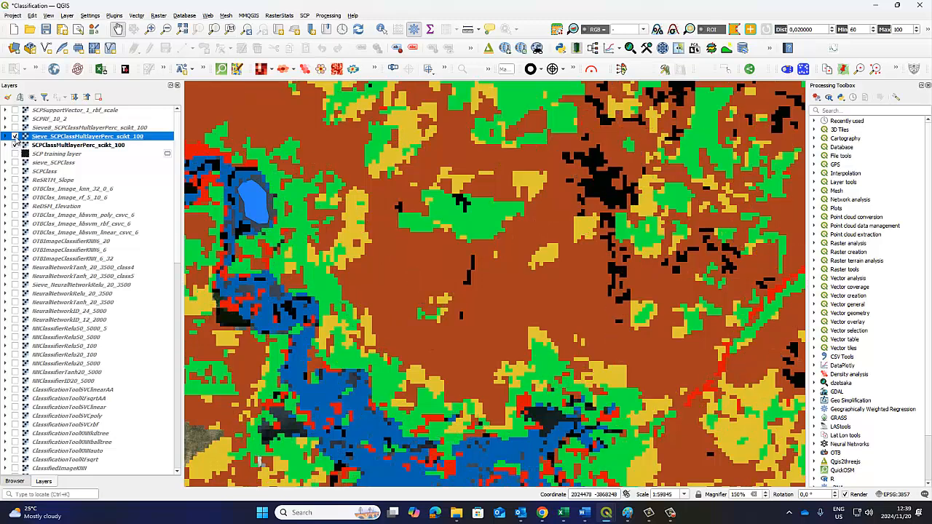
click(14, 137)
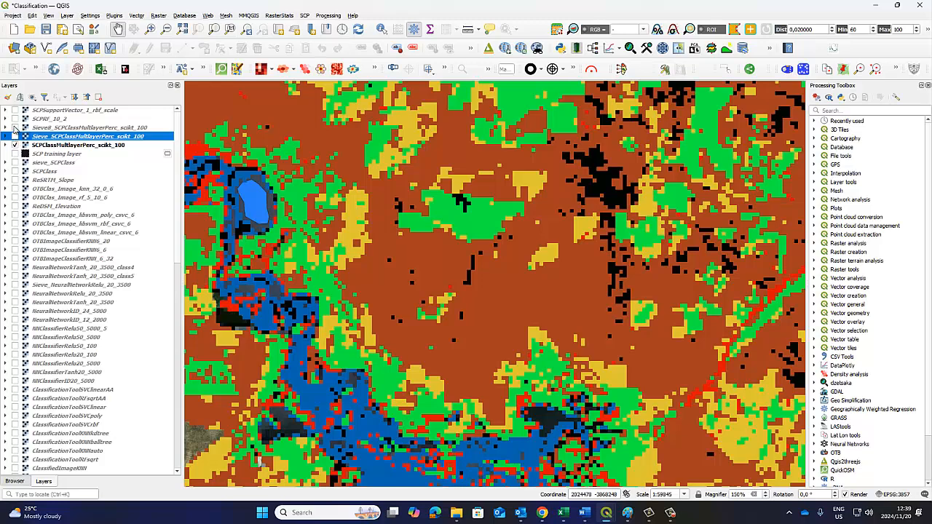
click(15, 128)
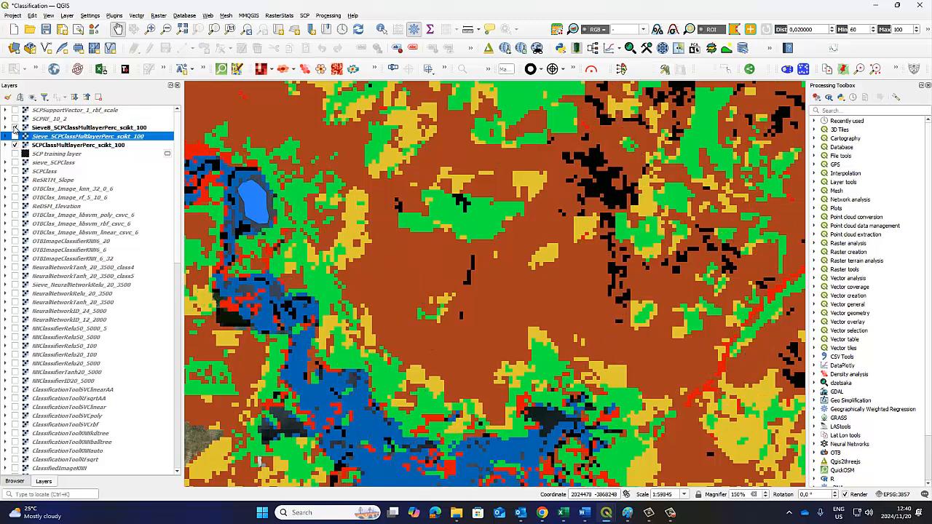
click(15, 127)
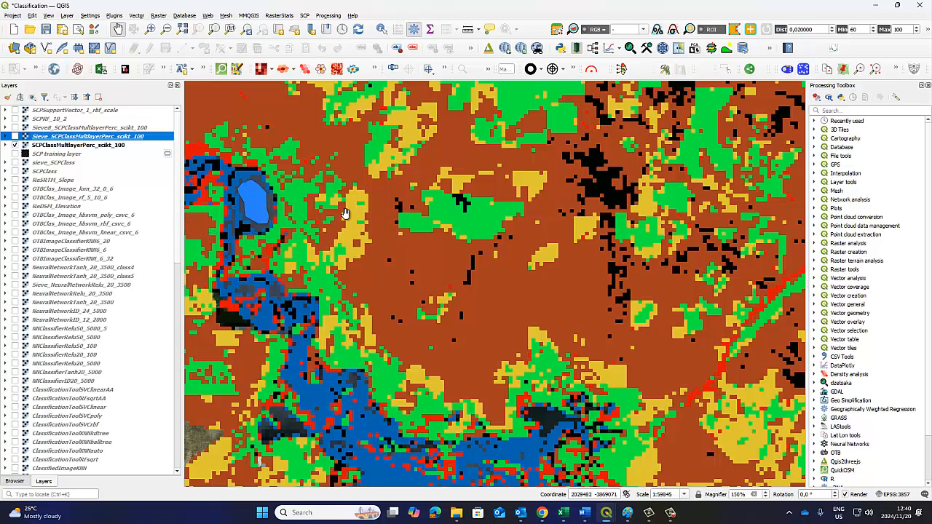
Switch the Sieve8_ and Sieve_ layers on, compare them with each other, and hide both to reveal the original classification
click(15, 128)
click(15, 136)
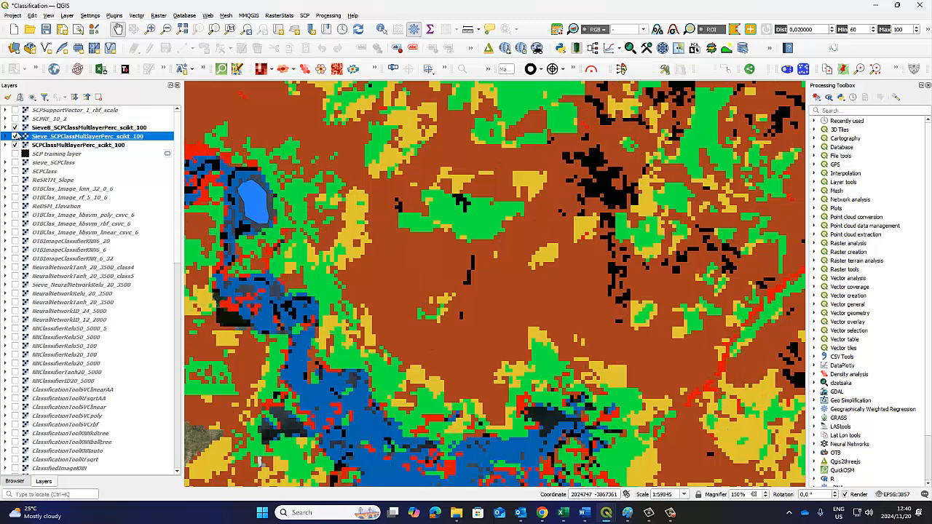
click(15, 128)
click(15, 127)
click(16, 128)
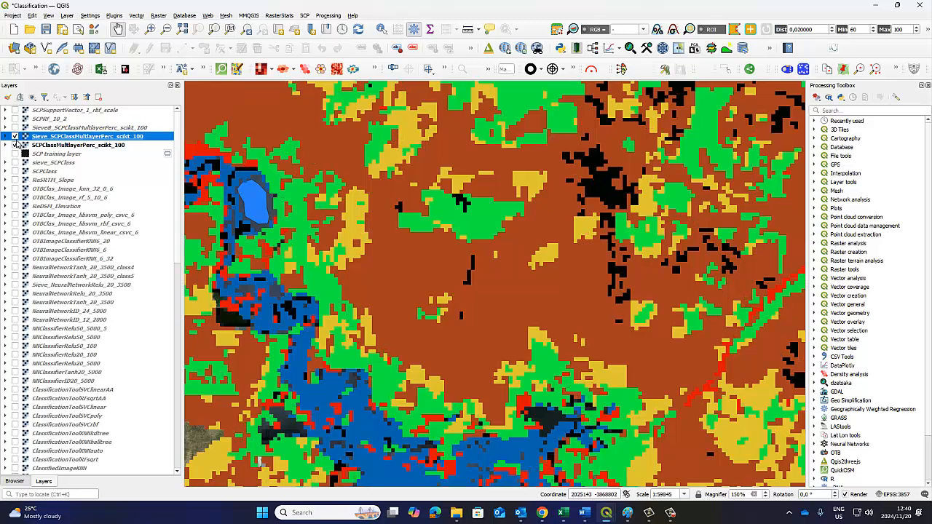
click(15, 137)
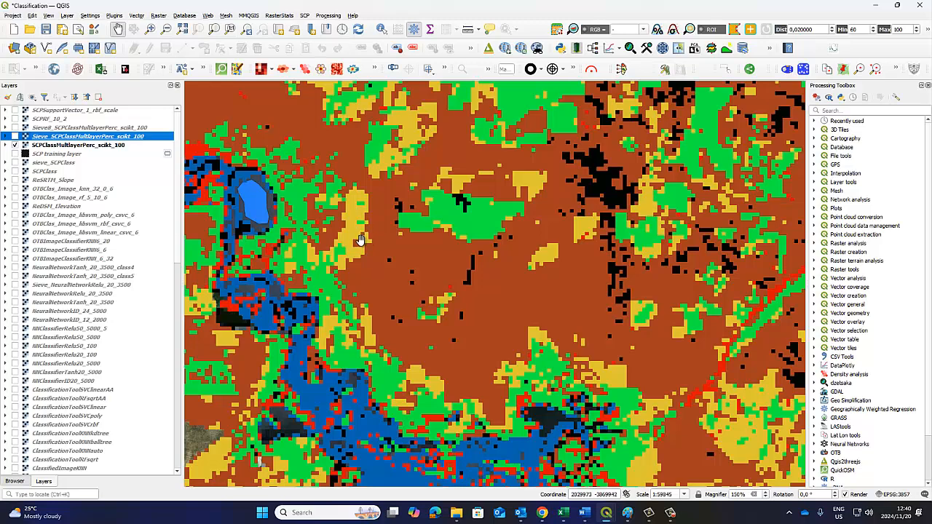
Compare isolated pixels east of the river up close in the original, Sieve_ and Sieve8_ layers by switching their visibility
scroll(359, 234, up, 1)
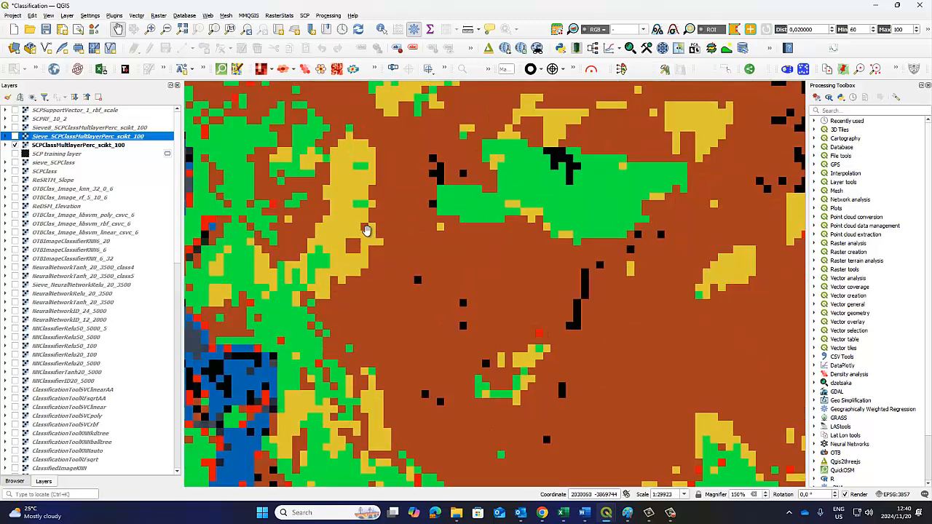
key(space)
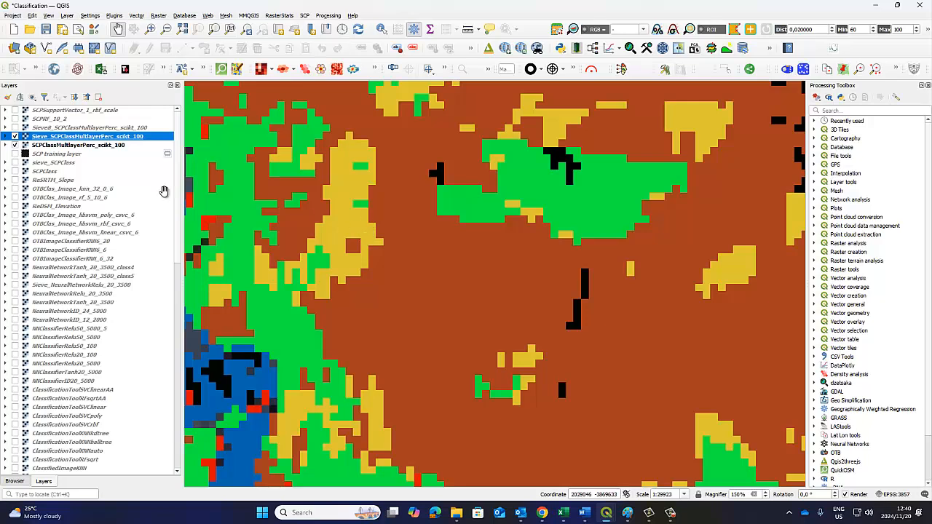
click(15, 128)
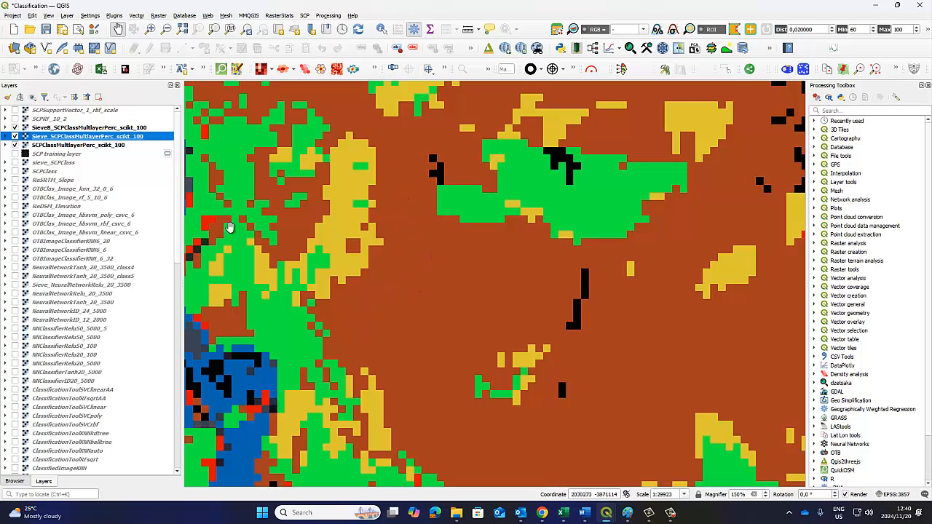
click(15, 128)
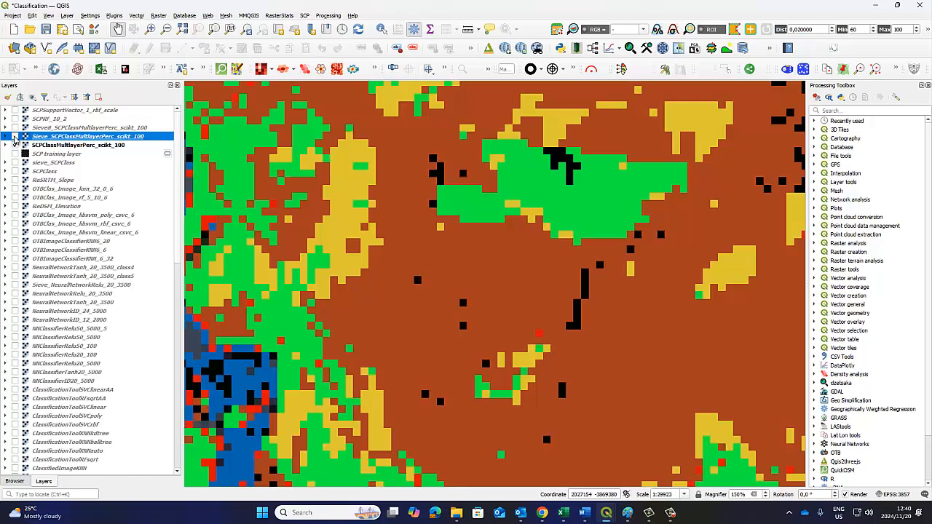
click(14, 136)
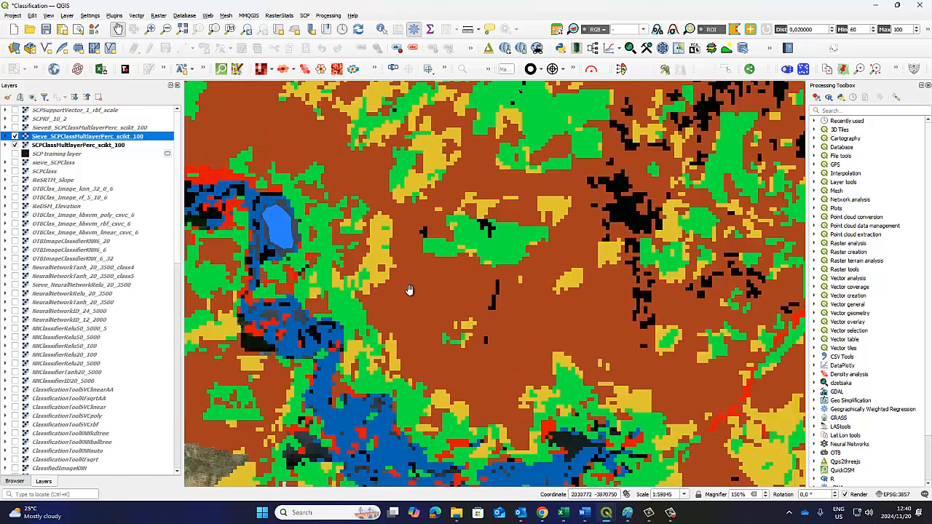
Compare the Sieve_ layer with the original classification over the whole study area, and show the Sieve8_ layer as well
scroll(409, 289, down, 1)
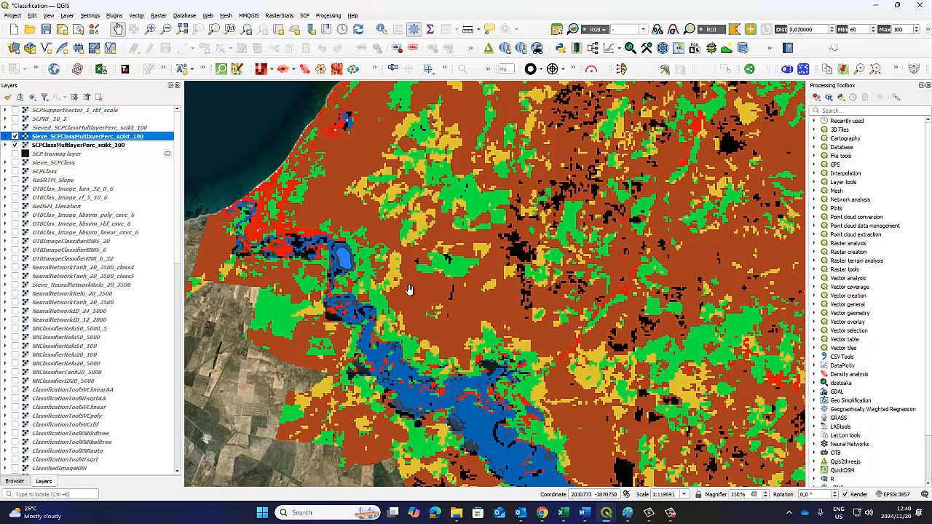
scroll(409, 289, down, 1)
scroll(506, 307, down, 1)
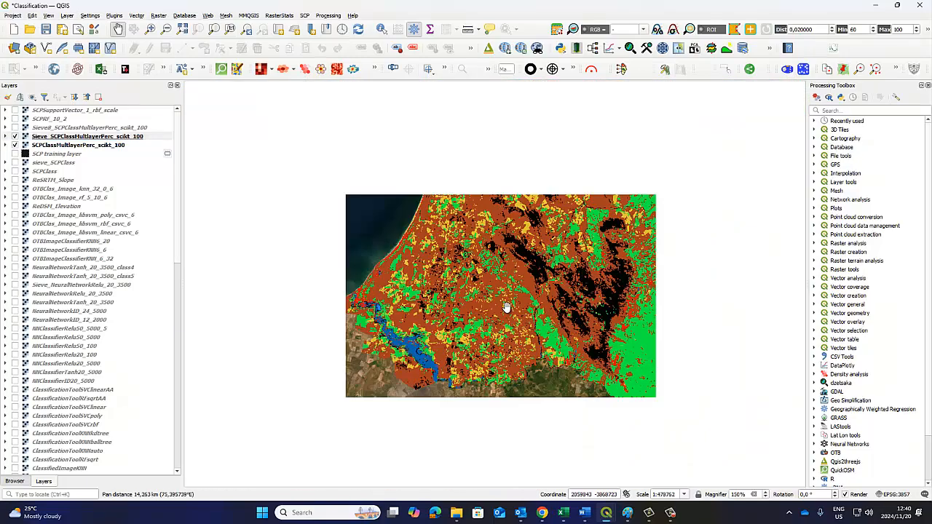
drag(583, 310, 479, 275)
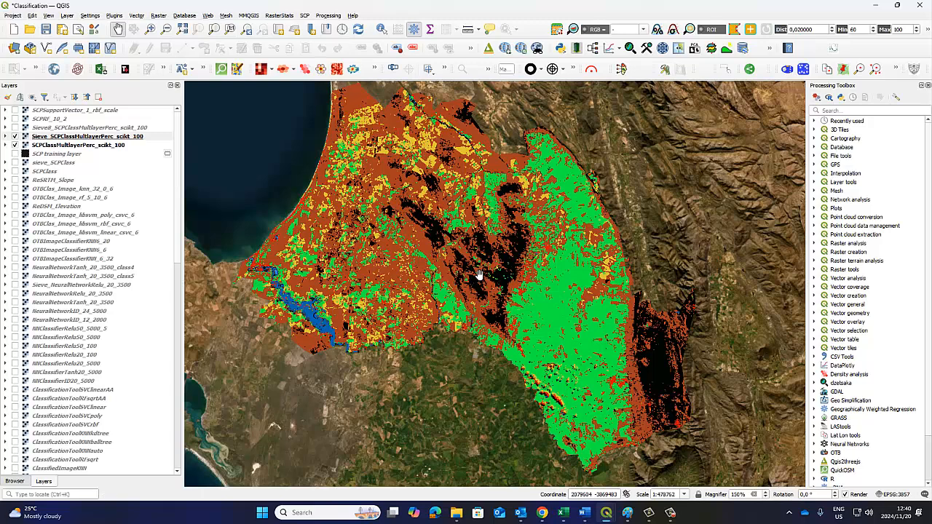
click(16, 139)
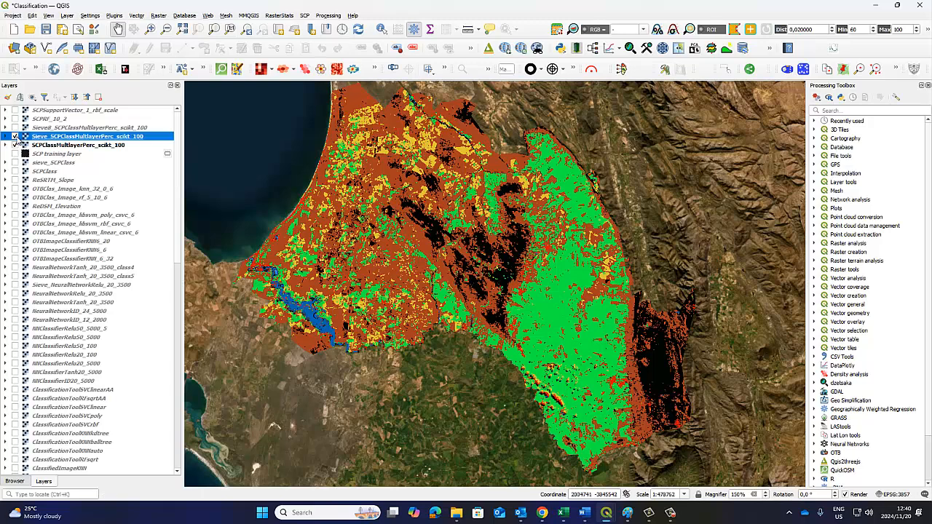
click(15, 137)
click(15, 137)
click(15, 127)
Return to the Semi-Automatic Classification Plugin's Sieve tool and set the size threshold to 10 with a pixel connection of 4
mouse_move(606, 517)
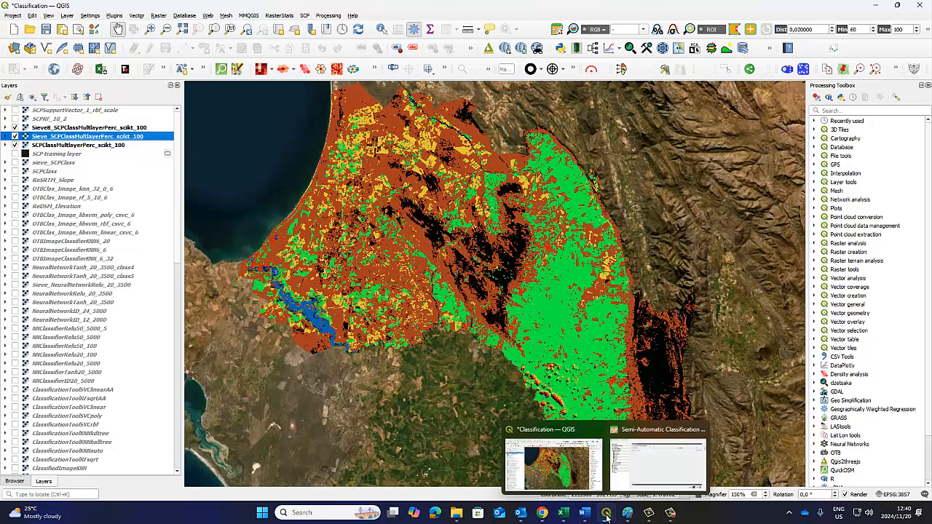
click(659, 455)
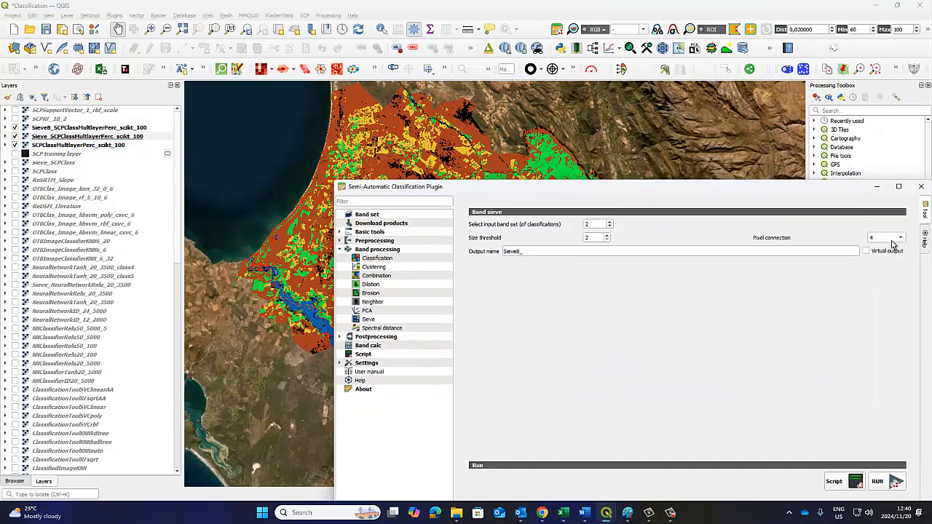
click(900, 238)
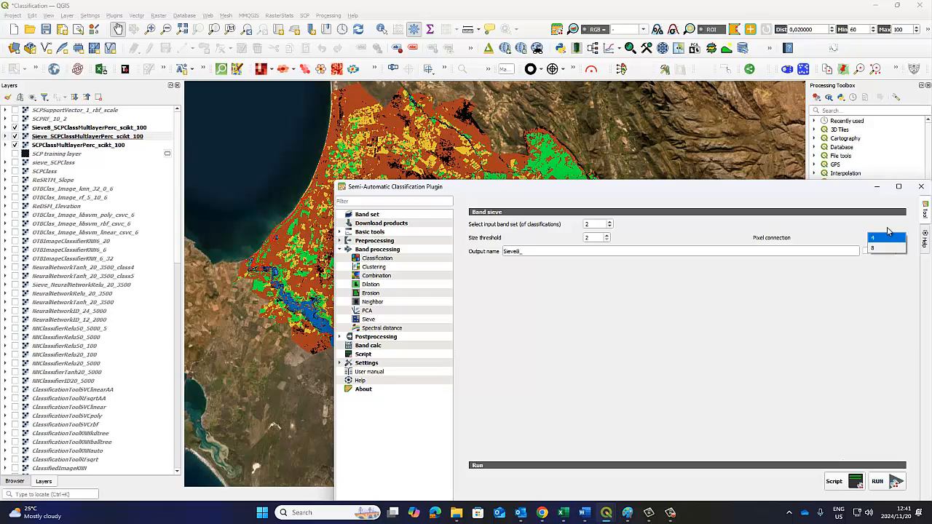
click(613, 149)
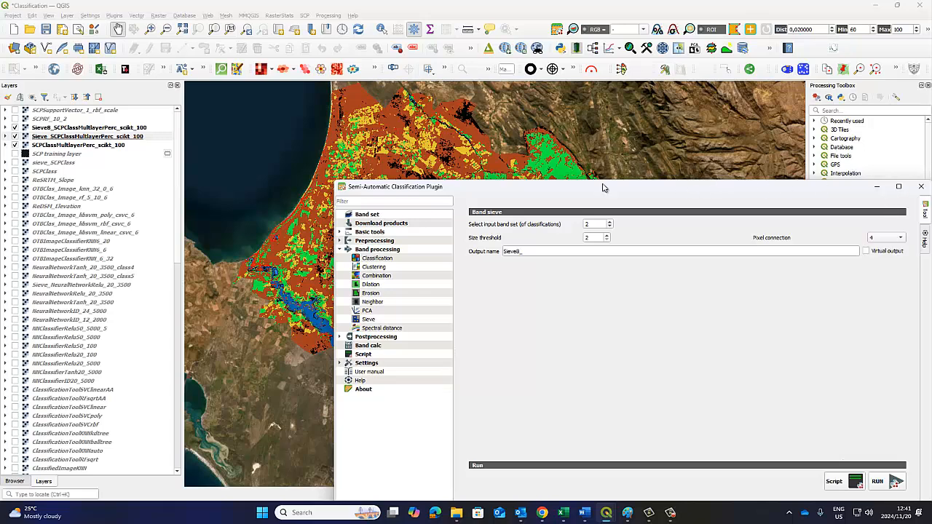
drag(604, 188, 546, 136)
click(548, 183)
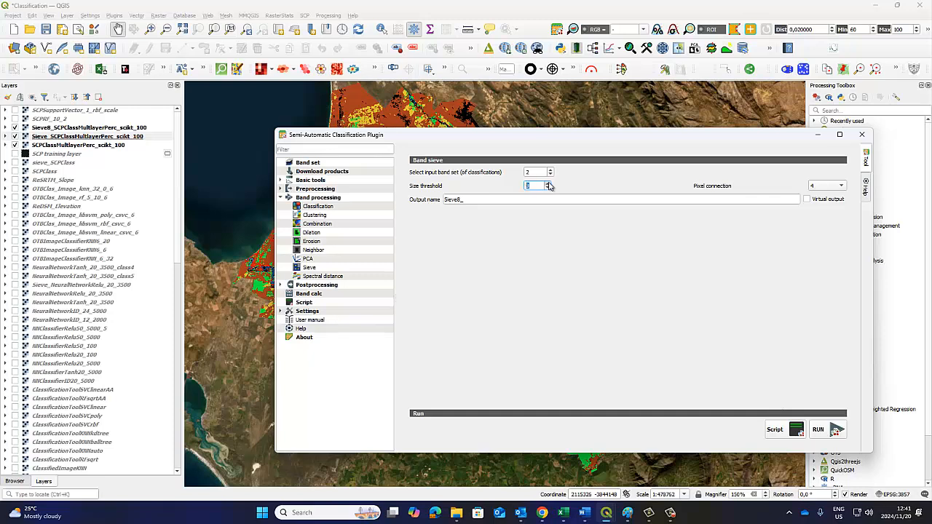
click(842, 186)
click(827, 188)
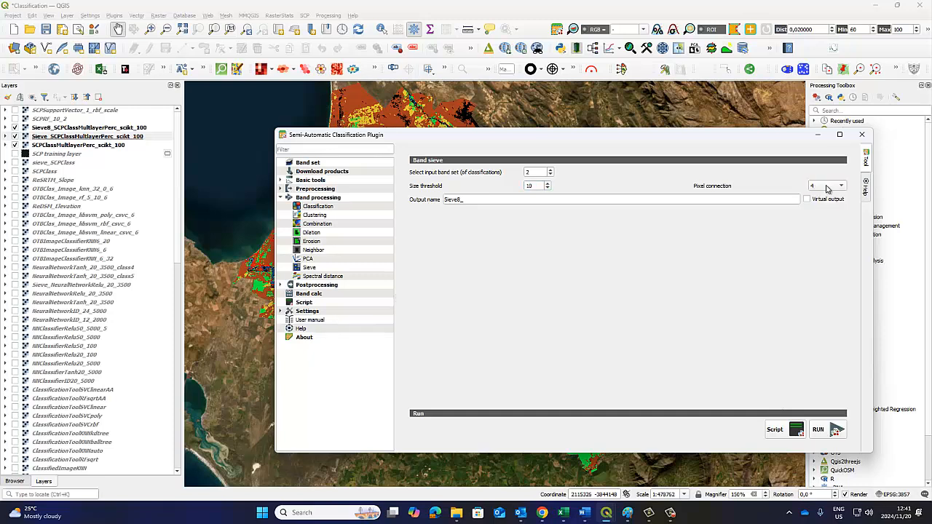
Set the output name to Sieve4_10_ and run the sieve, saving the result in the Image Classification folder
click(461, 200)
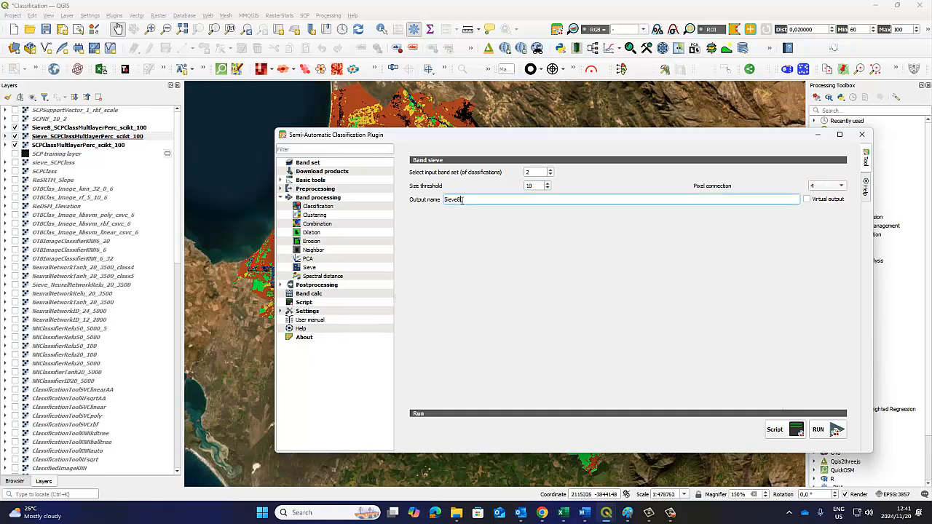
key(BackSpace)
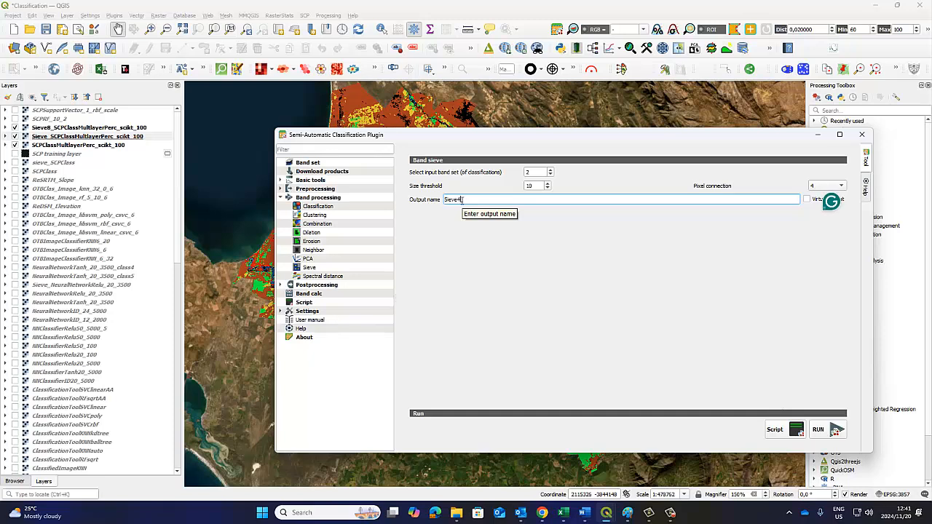
text(_10)
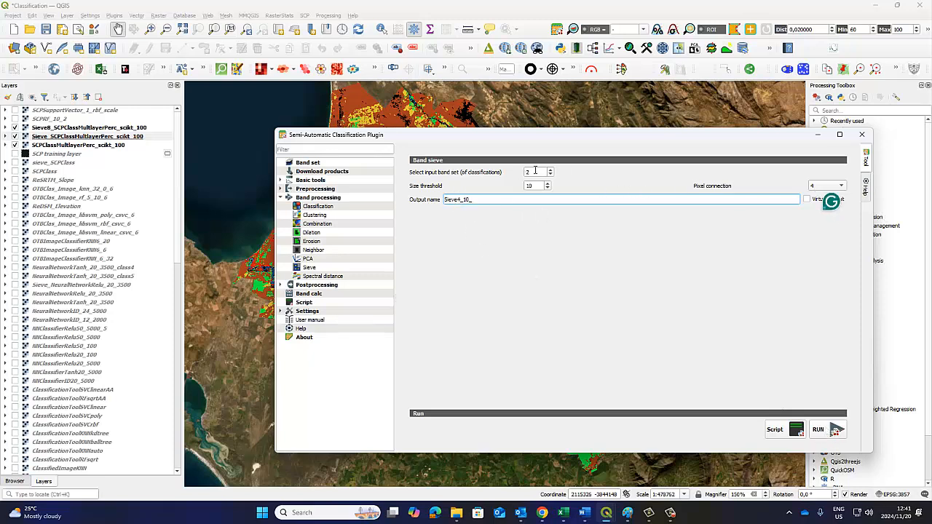
text(_)
key(BackSpace)
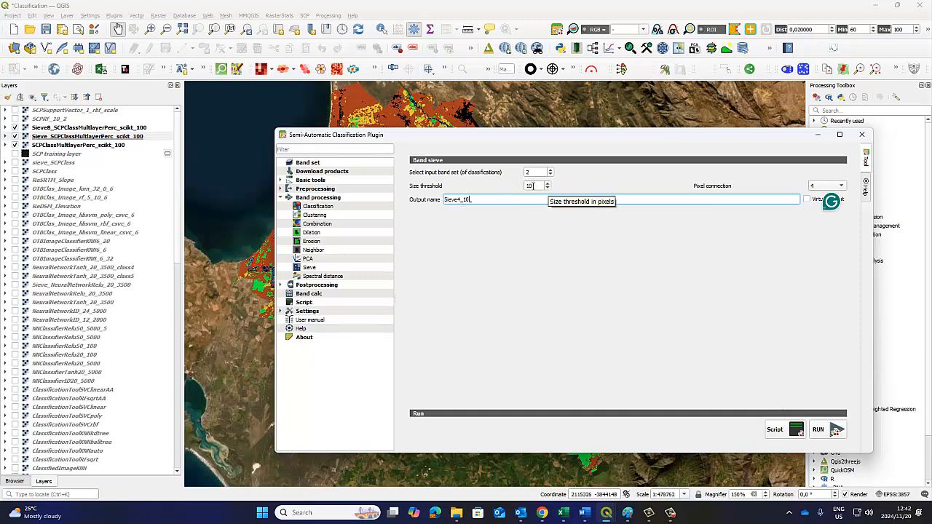
click(816, 431)
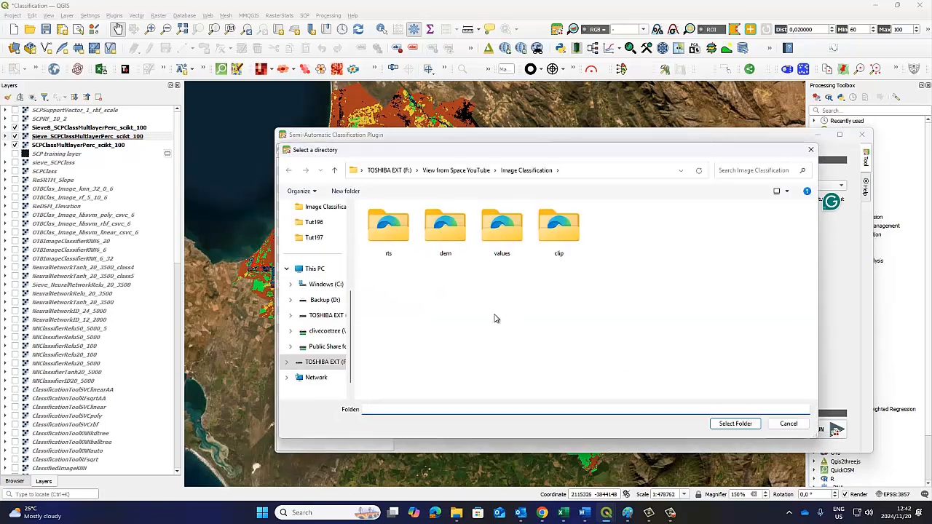
click(735, 424)
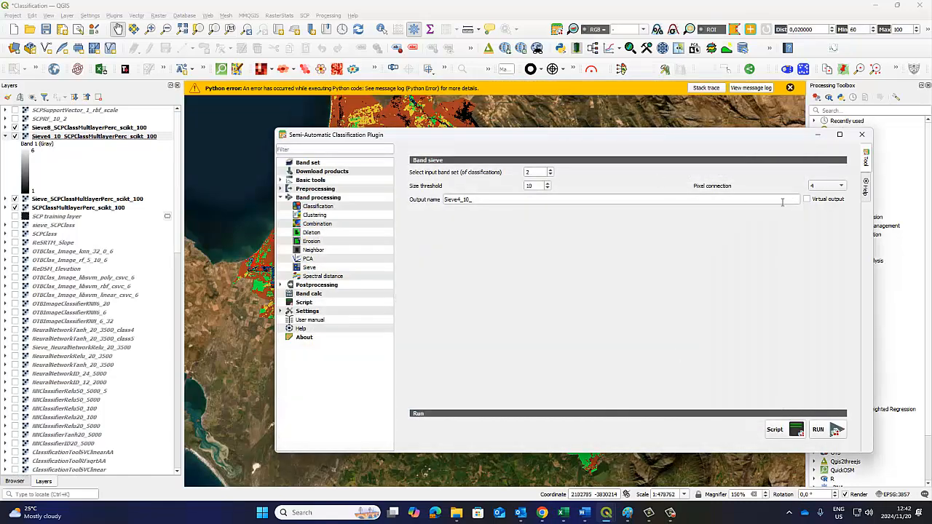
Minimize the plugin window, dismiss the Python error notice, and move the Sieve4_10_ layer above the Sieve8_ layer
click(817, 134)
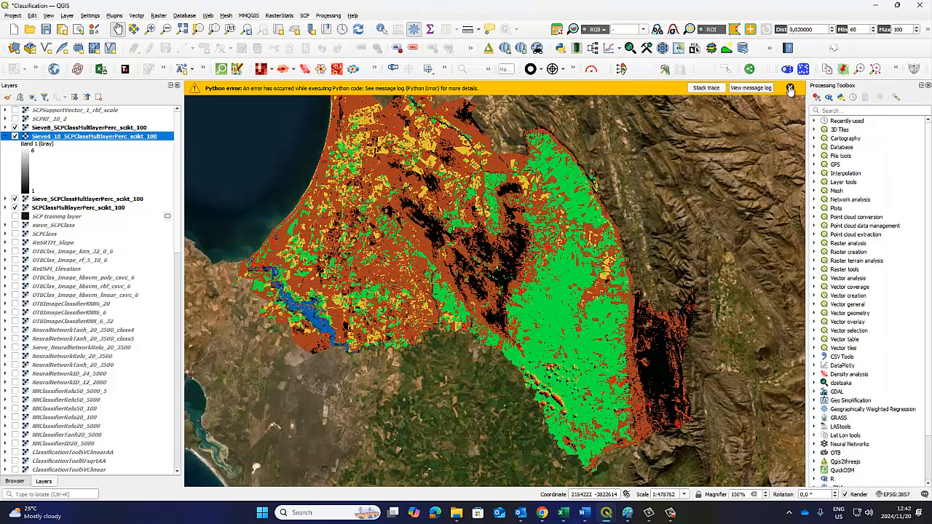
click(790, 88)
drag(38, 138, 53, 131)
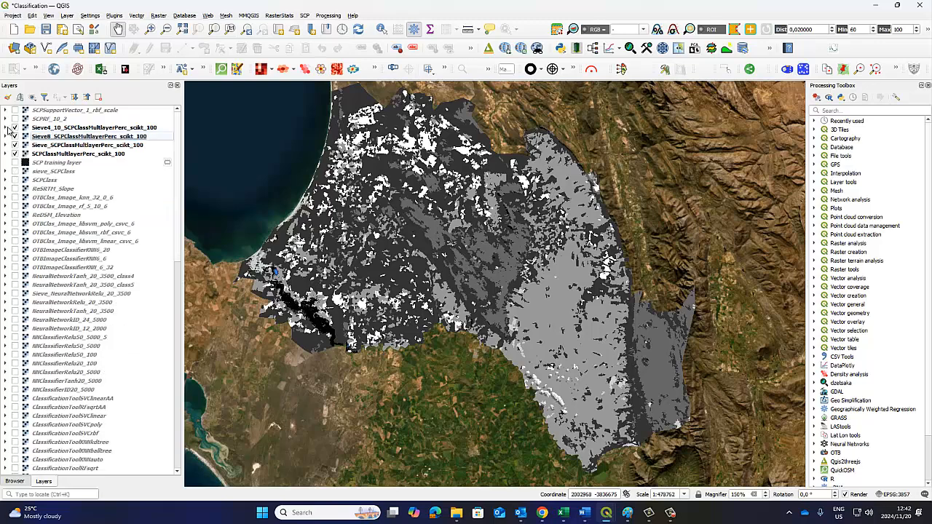
Load the SCPClass2.qml style file onto the Sieve4_10_ layer and apply it, dismissing the Python error messages
right_click(70, 127)
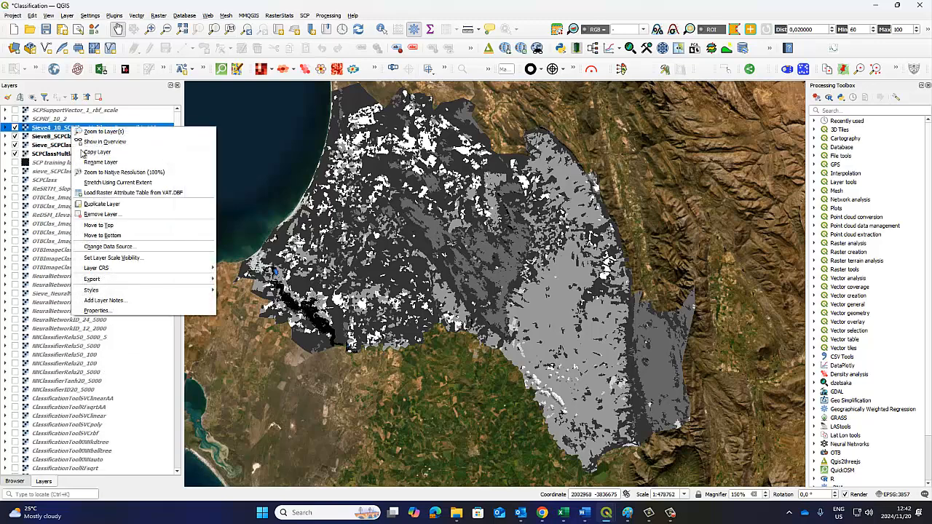
click(113, 310)
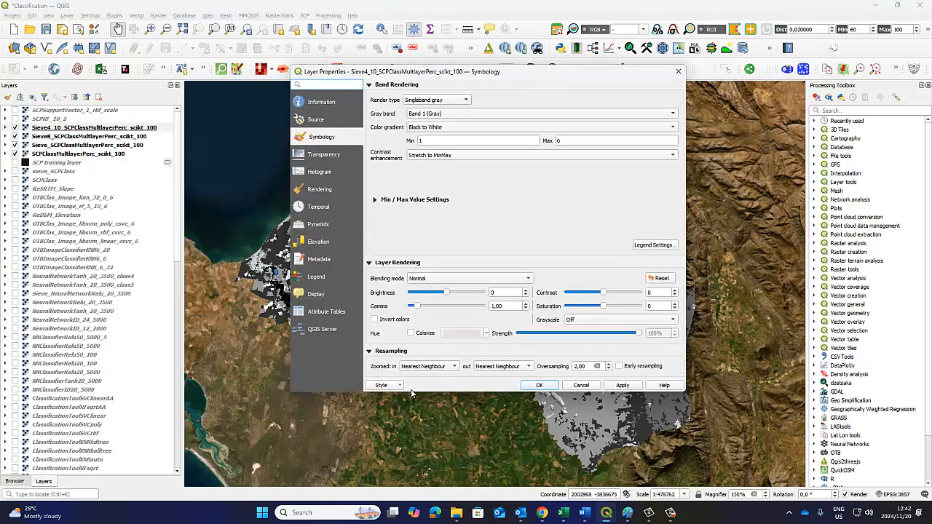
click(402, 387)
click(412, 395)
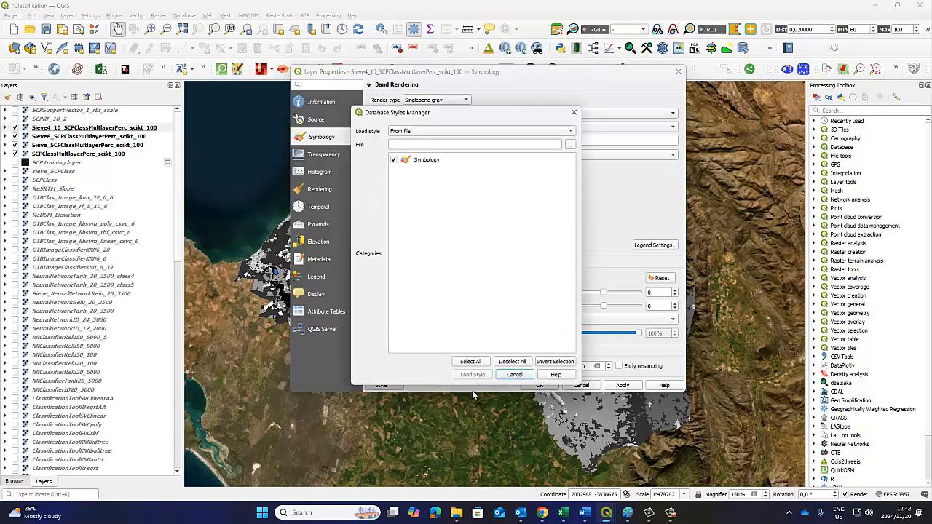
click(570, 145)
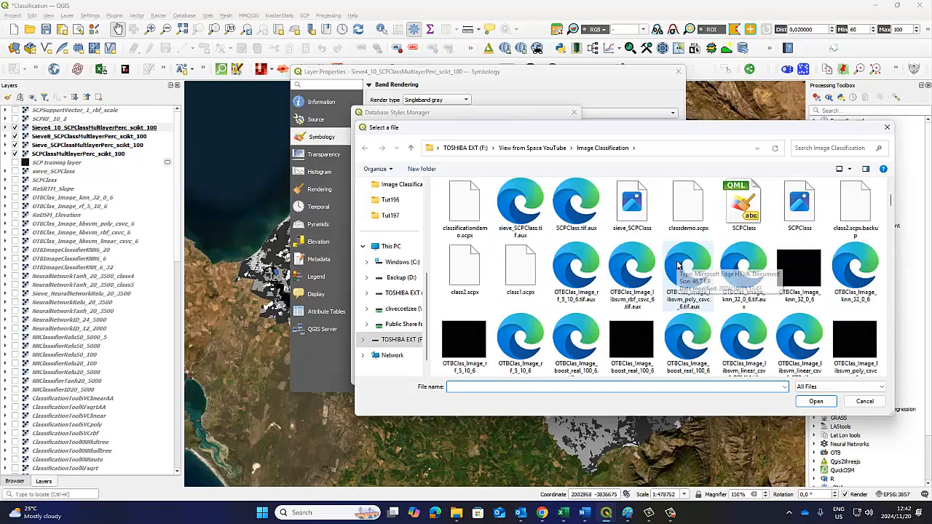
click(677, 264)
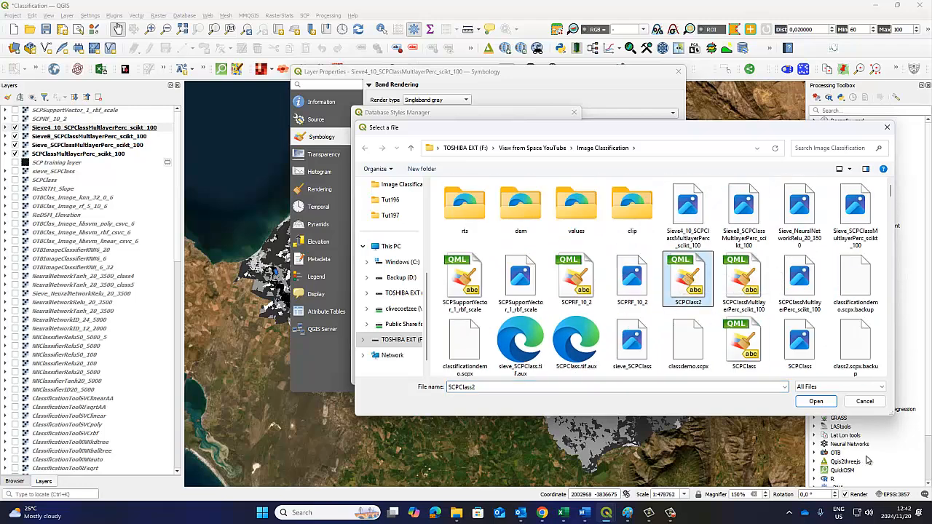
click(817, 401)
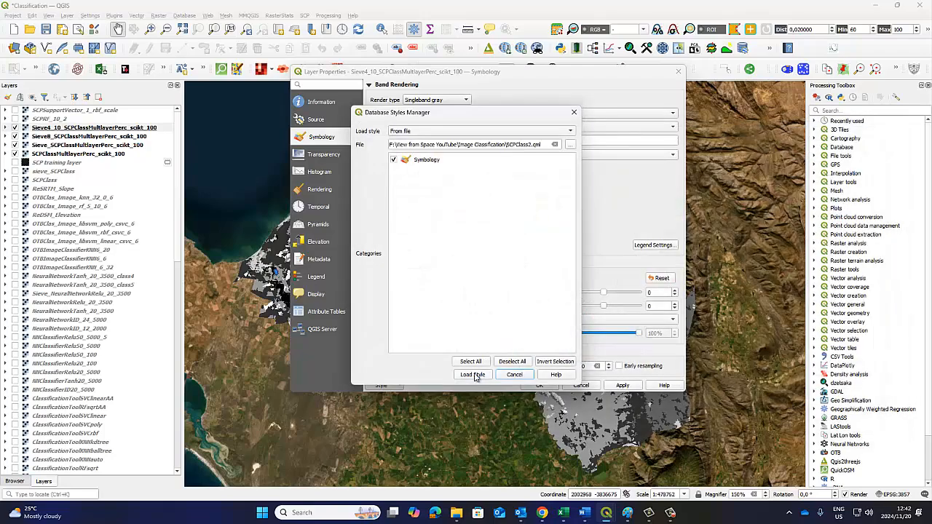
click(474, 376)
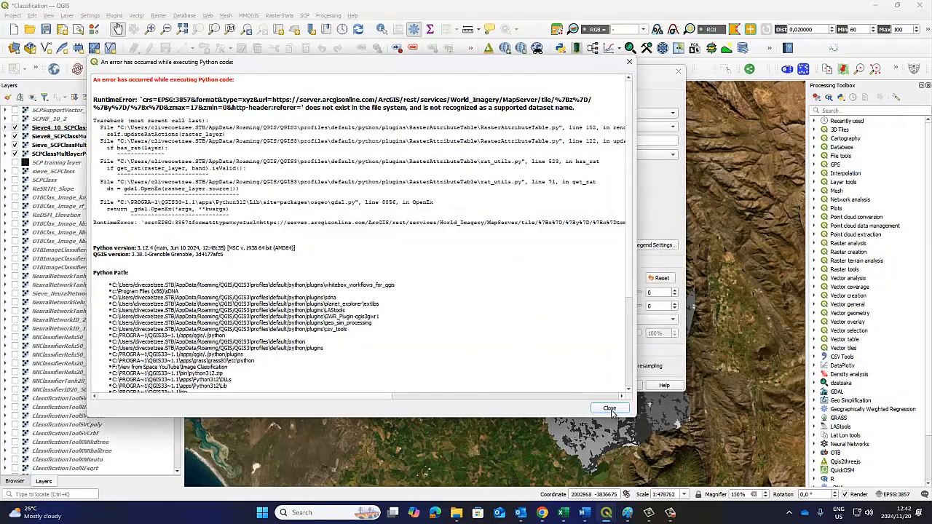
click(609, 409)
click(609, 408)
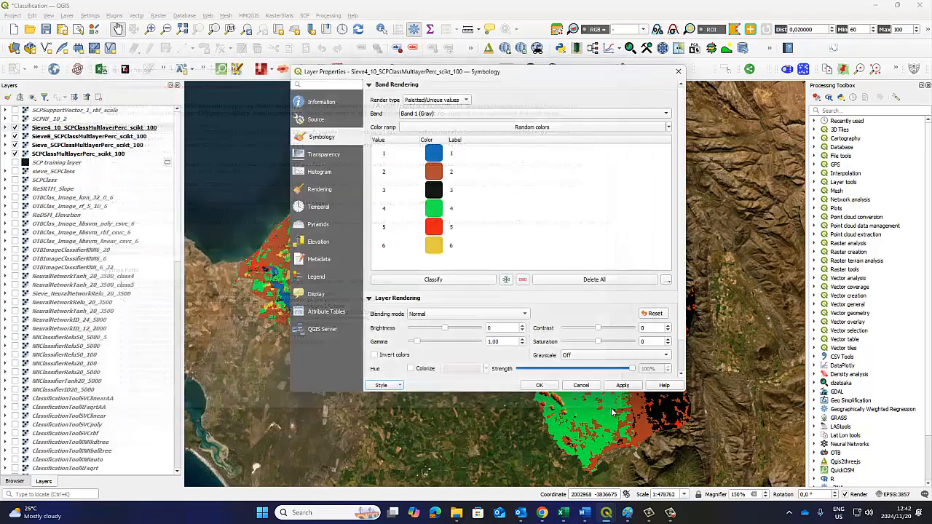
click(540, 385)
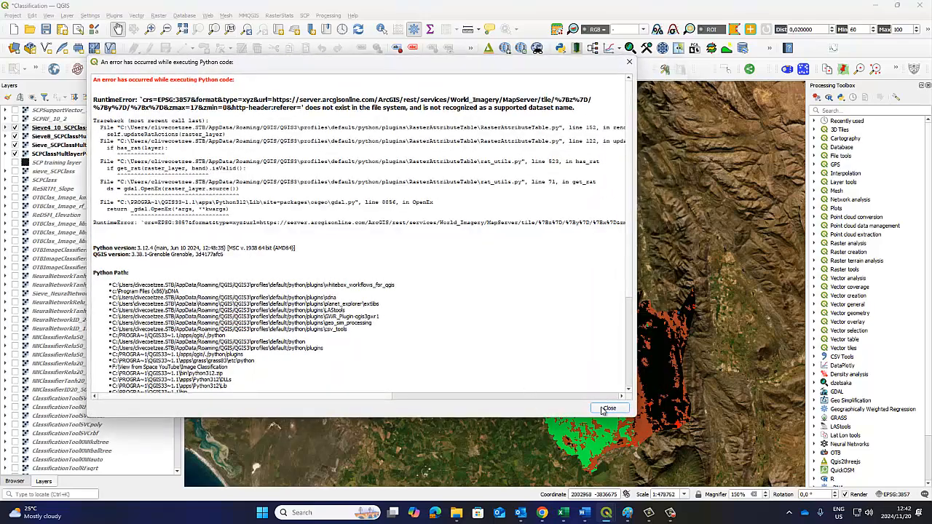
click(609, 410)
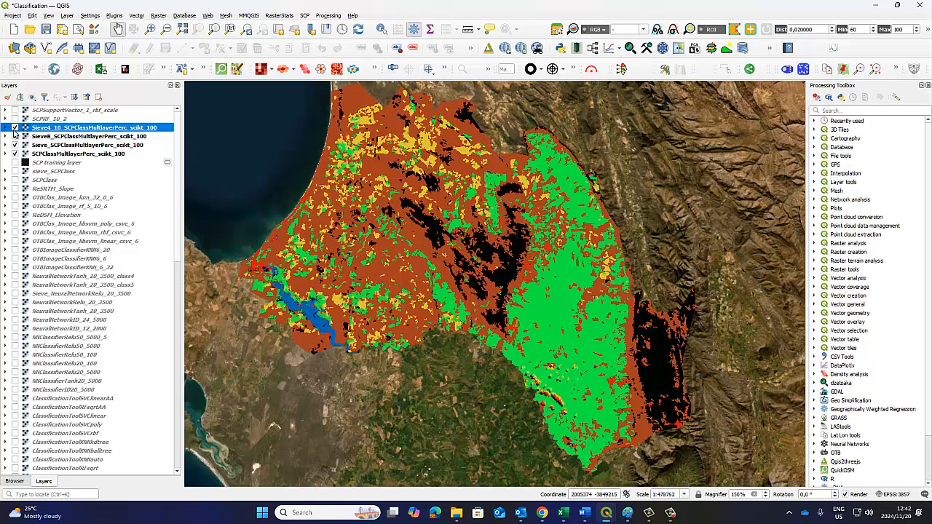
Hide the Sieve8_ layer and switch the Sieve4_10_ layer off and on to compare it with the Sieve_ layer across the study area
click(15, 136)
click(15, 128)
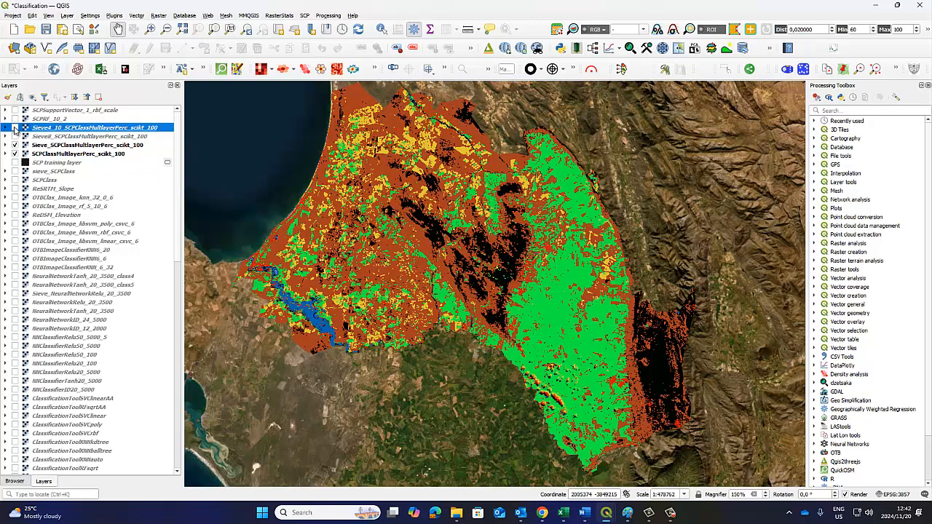
click(15, 128)
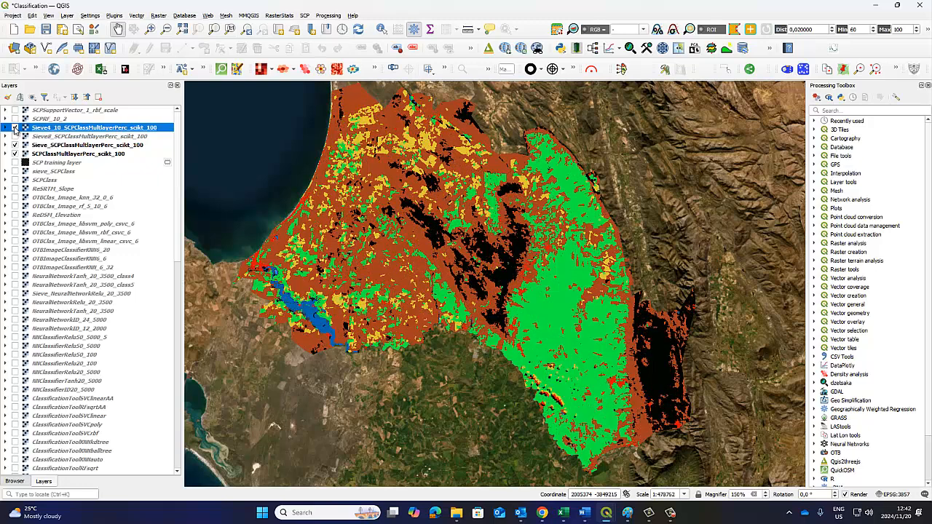
click(15, 128)
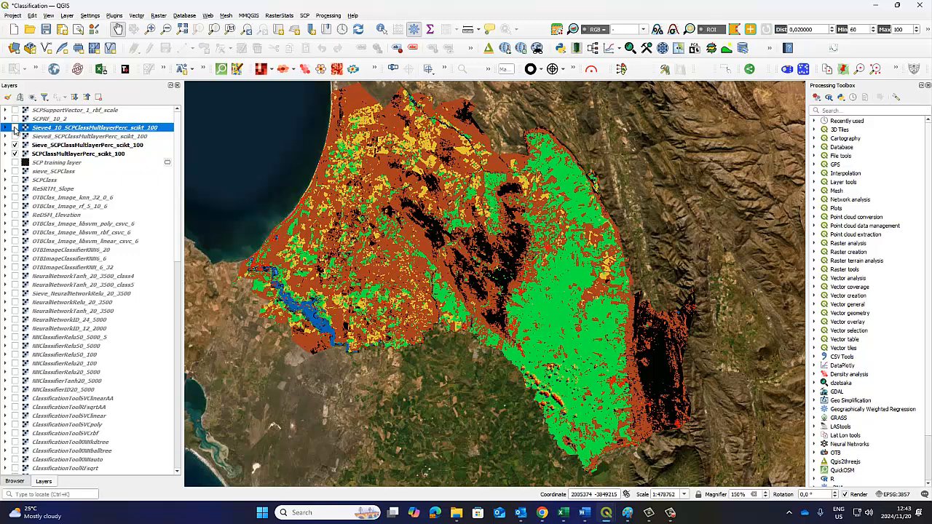
click(15, 128)
Examine the river mouth and coast up close, hiding the Sieve4_10_ layer to reveal the Sieve_ result there
scroll(289, 274, up, 2)
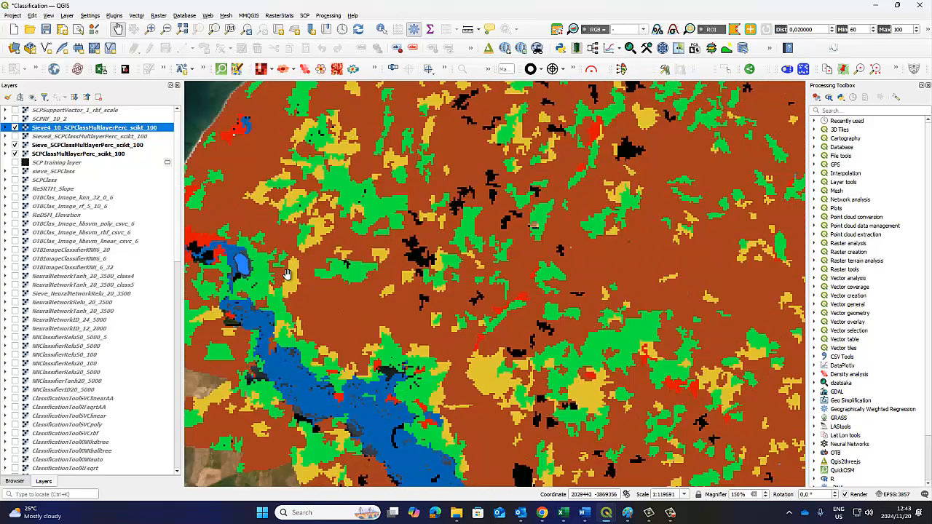
drag(289, 274, 406, 276)
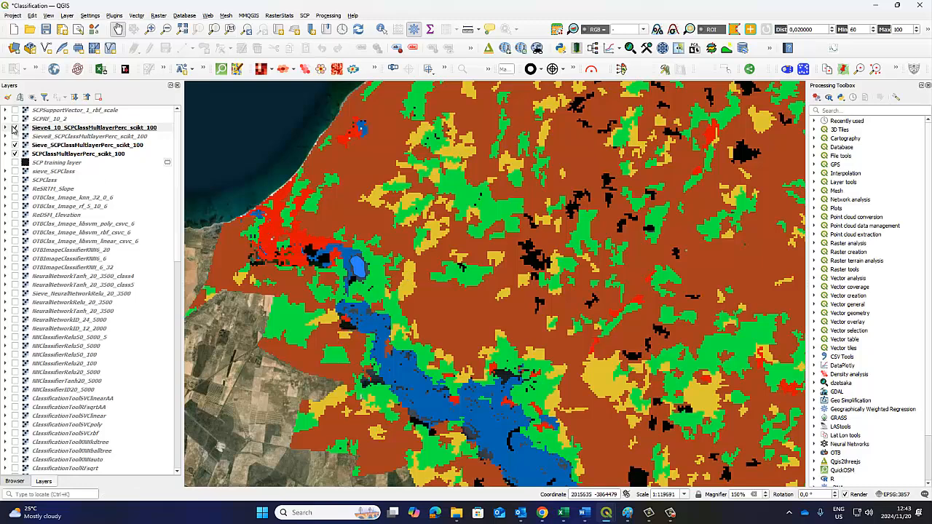
click(15, 128)
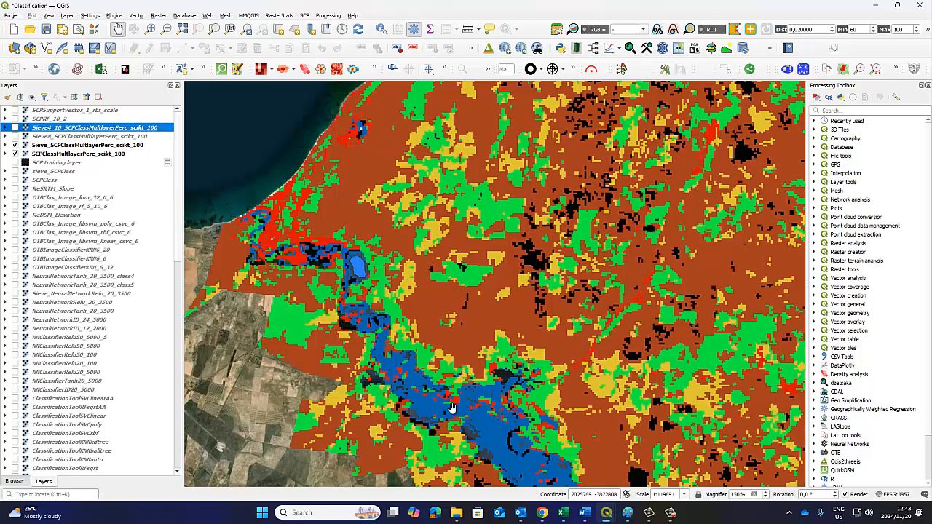
Bring up the Semi-Automatic Classification Plugin's Sieve settings to check the threshold and pixel connection, and minimize the window again
mouse_move(606, 515)
click(643, 467)
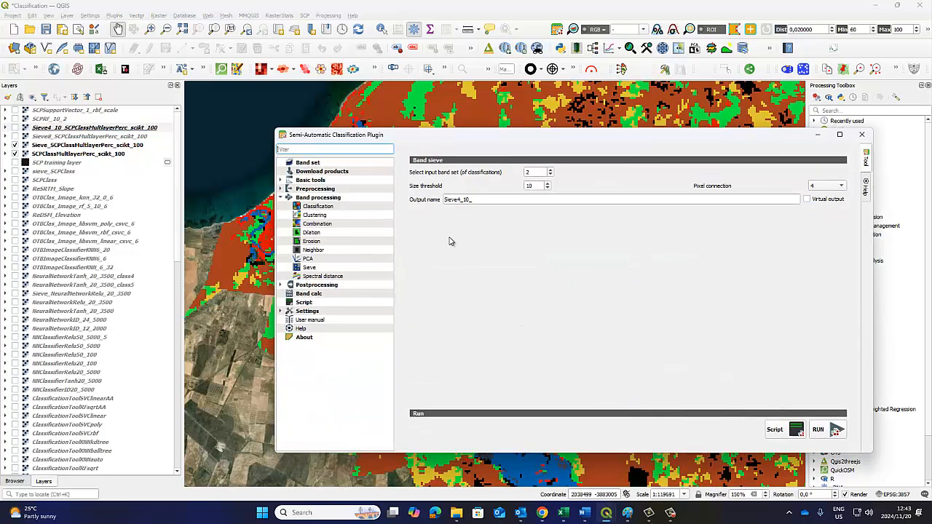
click(818, 135)
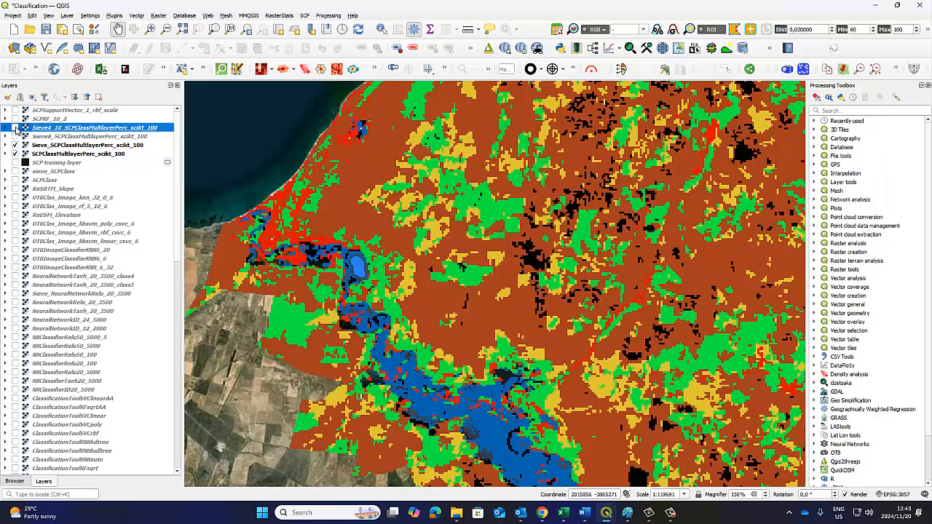
Switch the Sieve4_10_ layer on and off repeatedly to compare it with the Sieve_ result around the river, leaving it shown
click(15, 128)
click(15, 127)
click(15, 127)
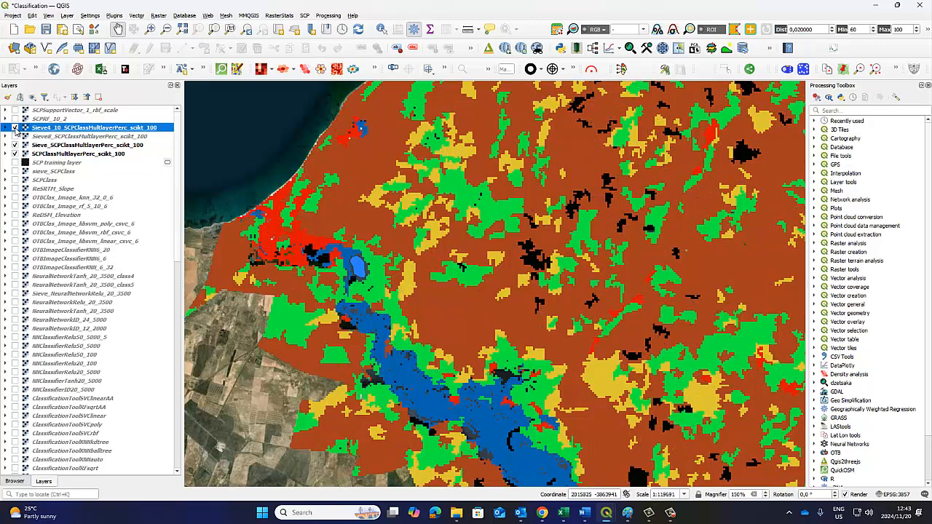
click(15, 127)
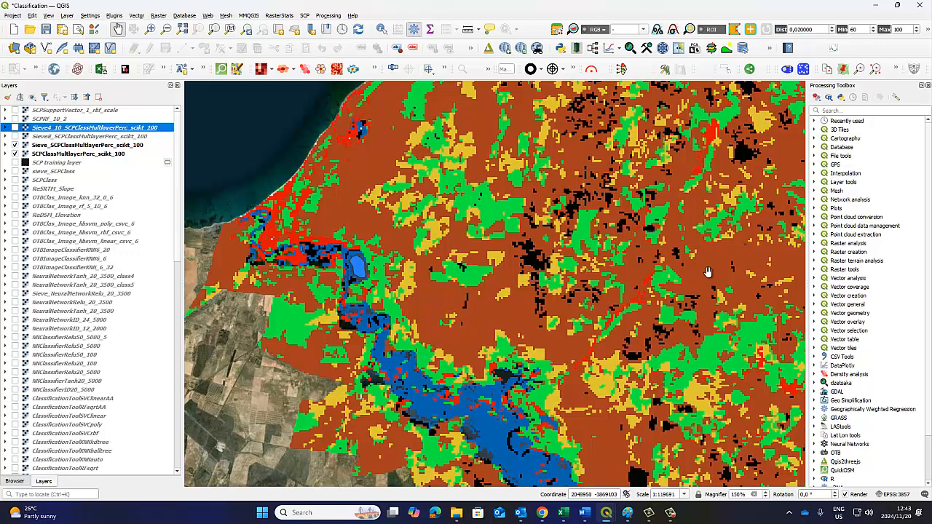
click(15, 128)
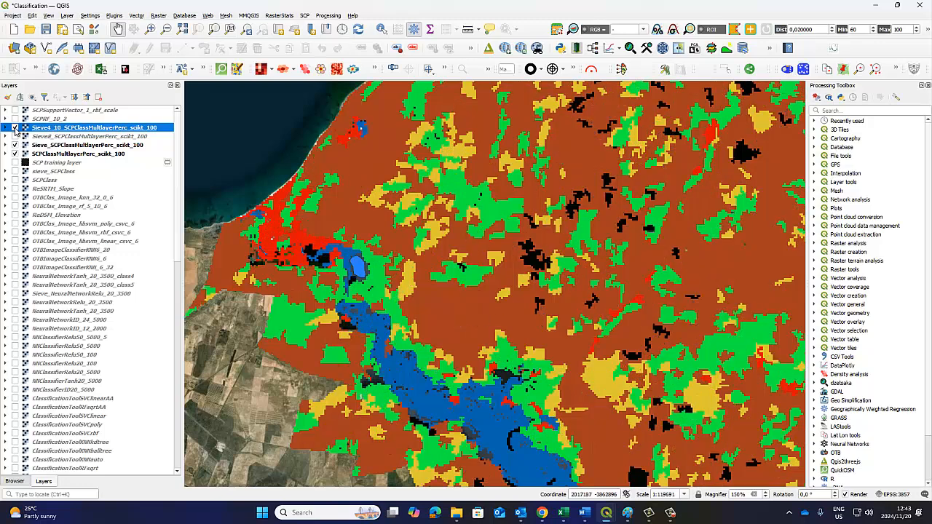
click(15, 129)
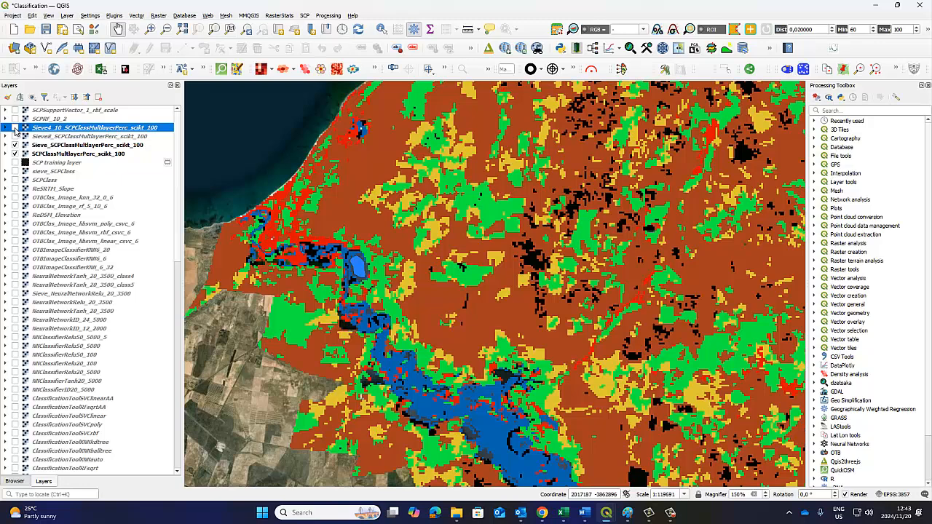
click(15, 128)
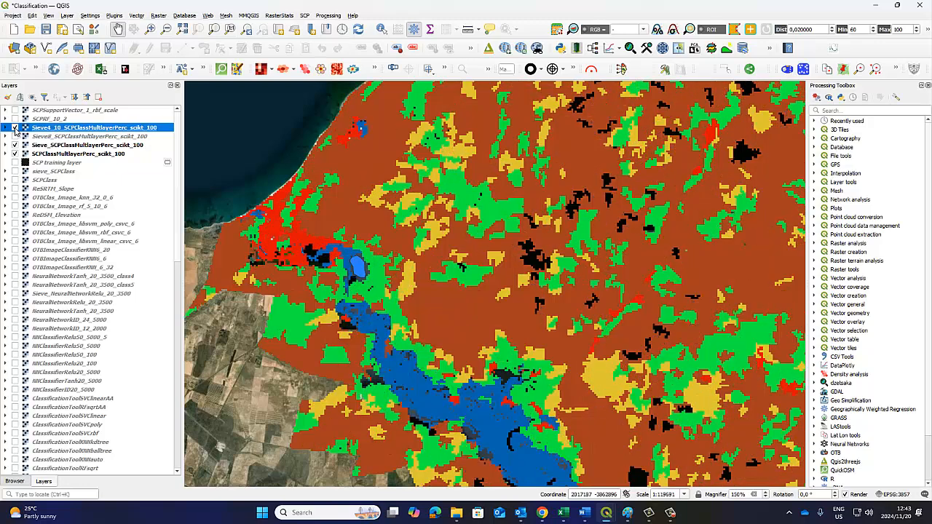
Hide the Sieve_ layer and alternate the Sieve4_10_ layer's visibility to compare it with the original Multi-Layer Perceptron classification
click(15, 146)
click(15, 154)
click(15, 127)
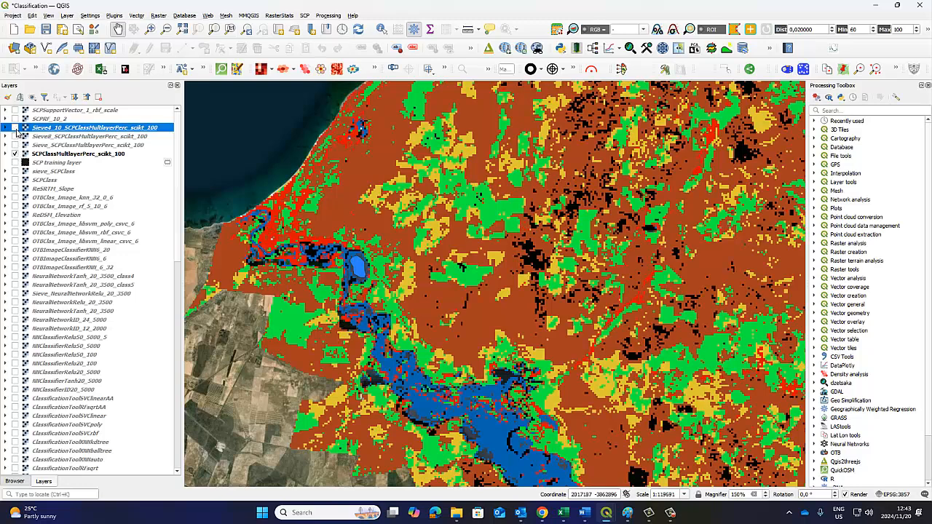
click(15, 128)
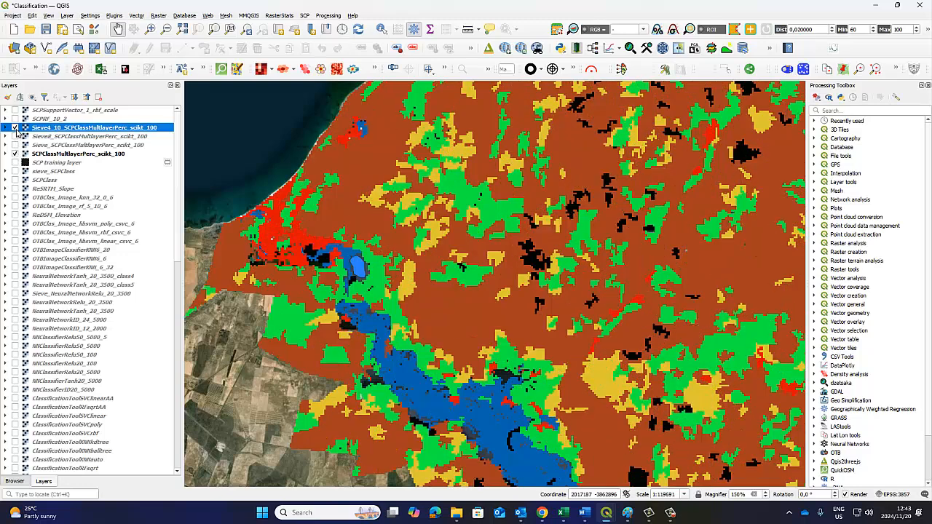
click(14, 127)
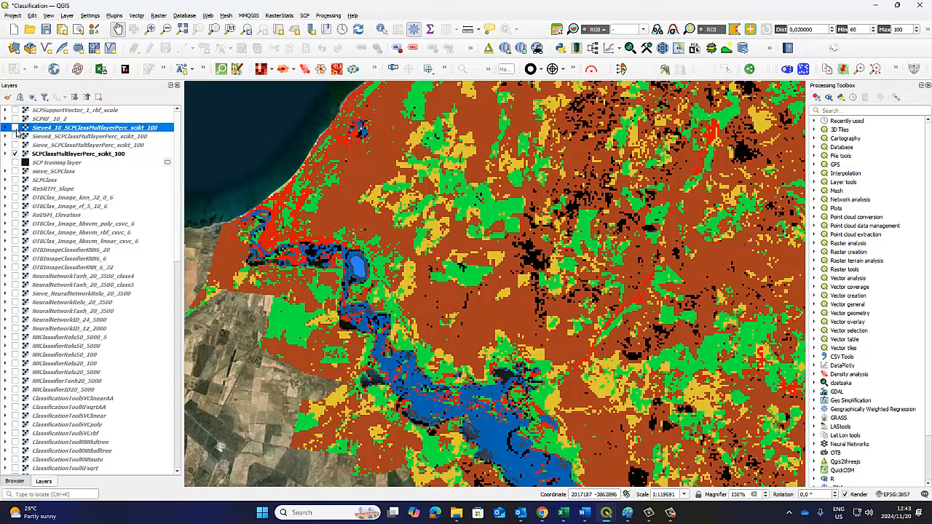
click(15, 127)
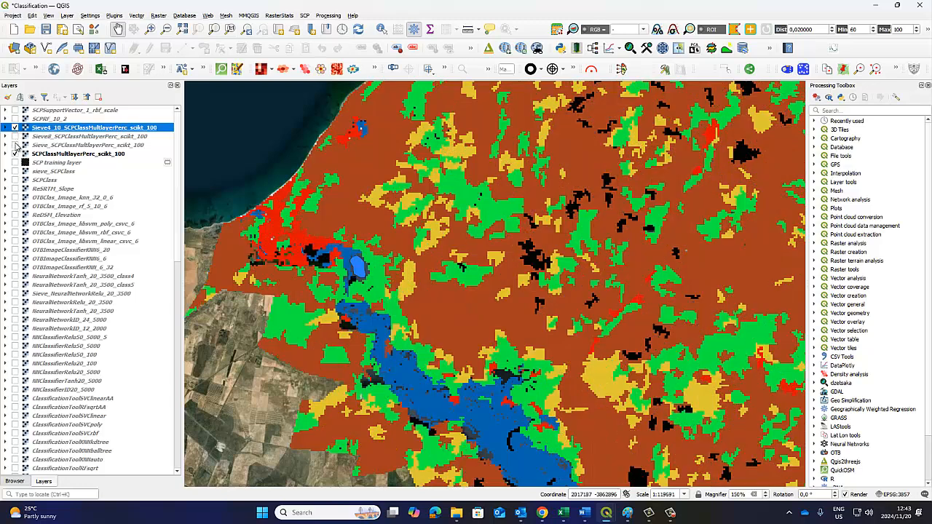
Show the Sieve_ layer again and compare it with the Sieve4_10_ layer by alternating the latter's visibility
click(15, 145)
click(14, 127)
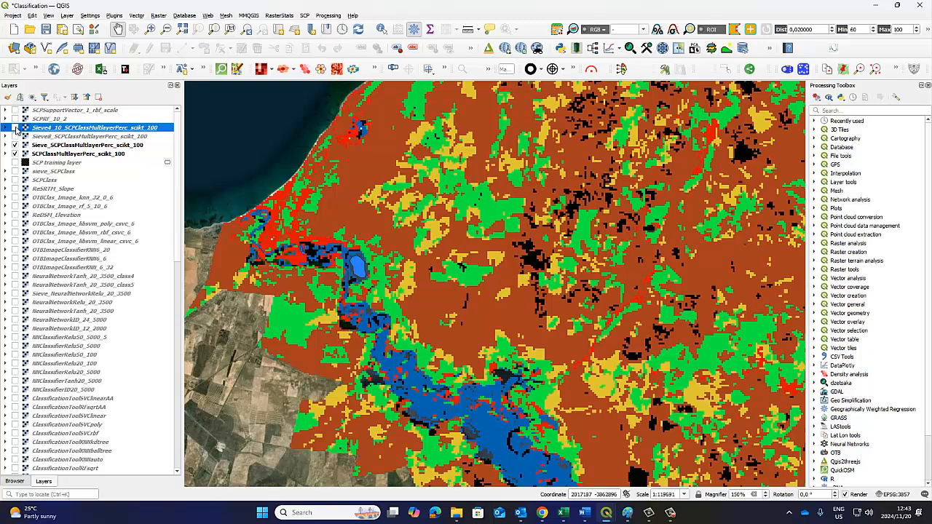
click(14, 127)
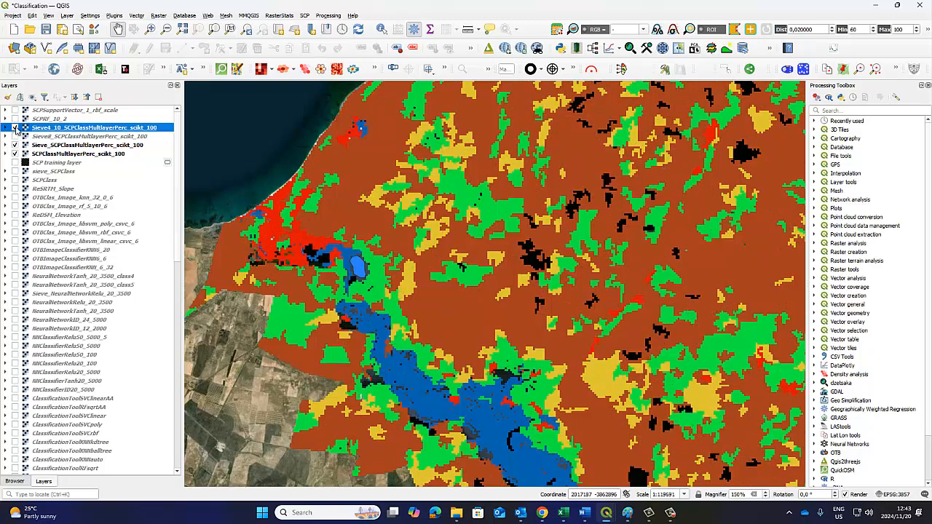
click(15, 128)
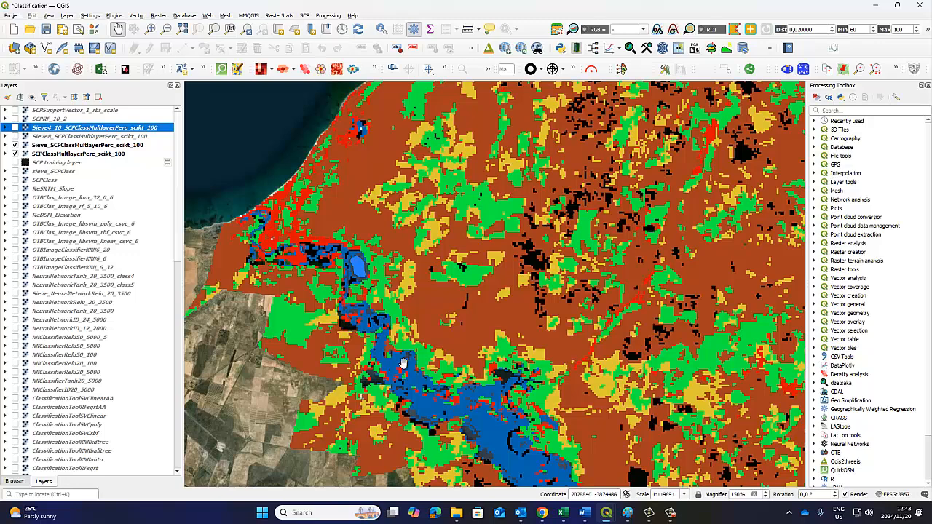
click(16, 128)
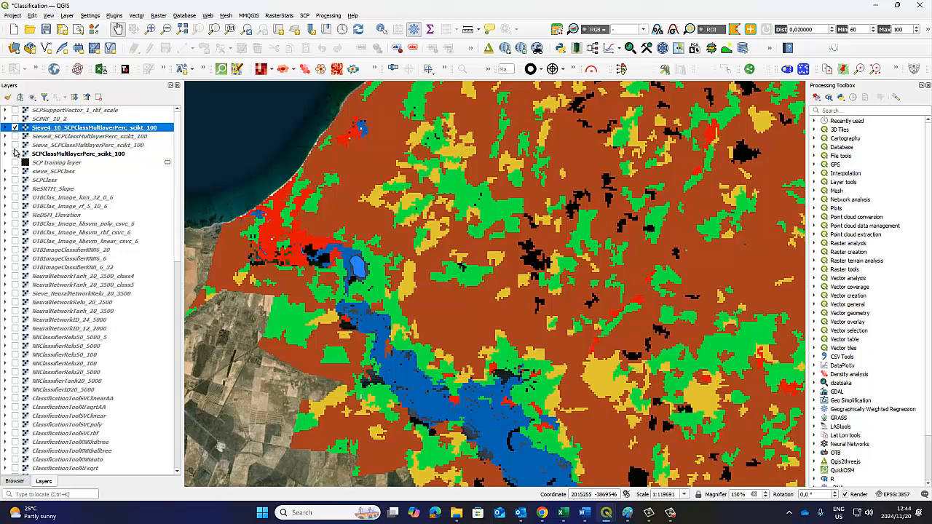
Hide the Training layer and the sentinelban_stack_raster layer beneath the classifications
scroll(24, 273, down, 8)
scroll(24, 273, down, 6)
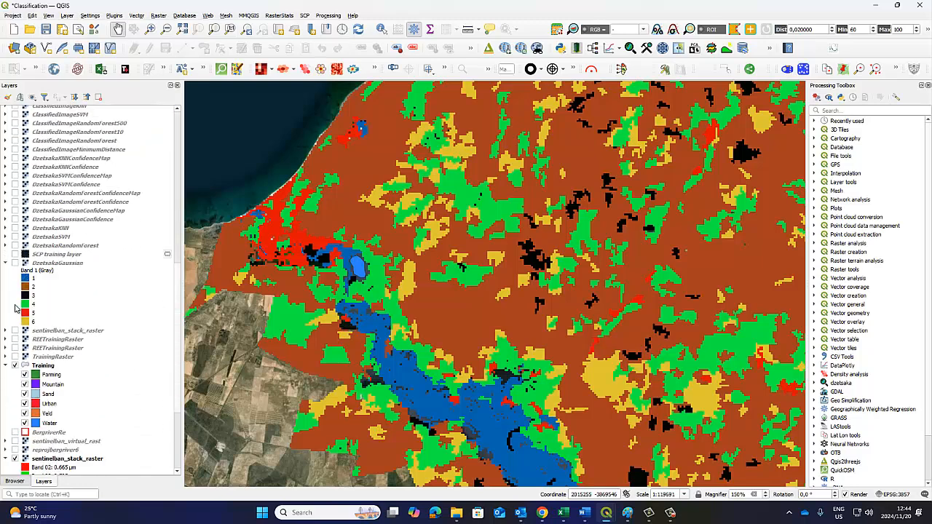
click(15, 365)
click(15, 367)
click(15, 366)
click(15, 459)
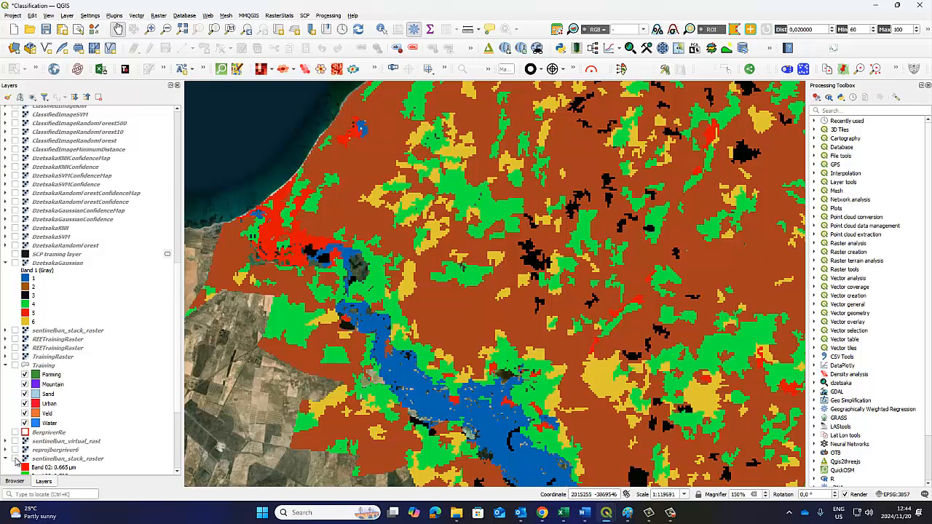
click(15, 461)
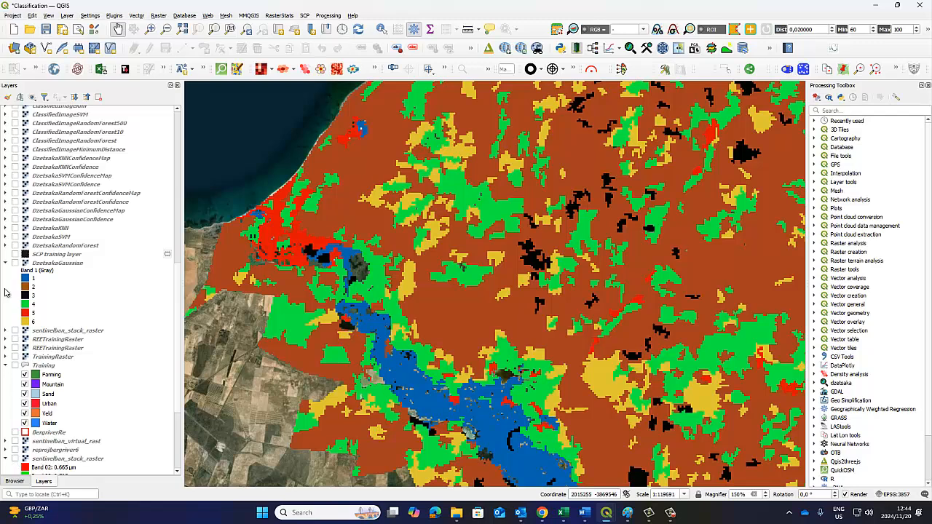
Compare the Sieve4_10_ layer in turn with the Sieve_ layer and the original Multi-Layer Perceptron classification over the satellite basemap
scroll(24, 268, up, 10)
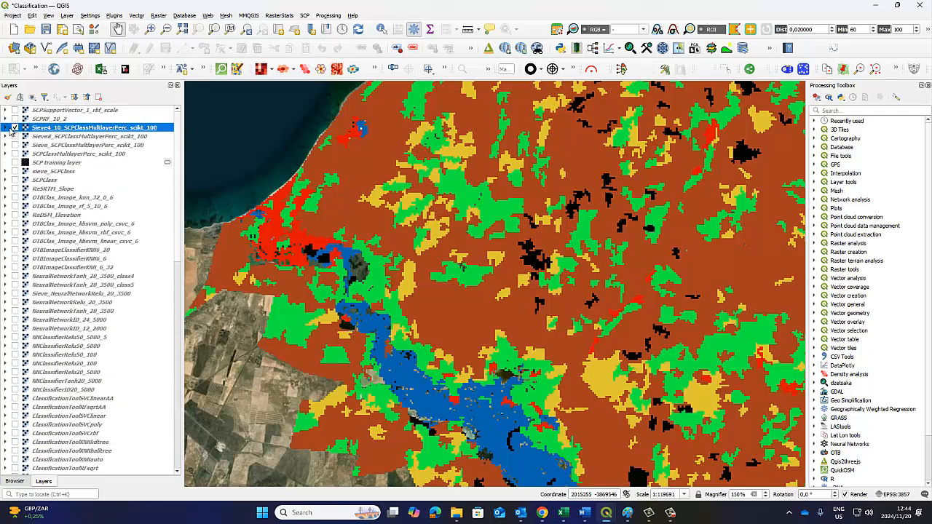
click(16, 145)
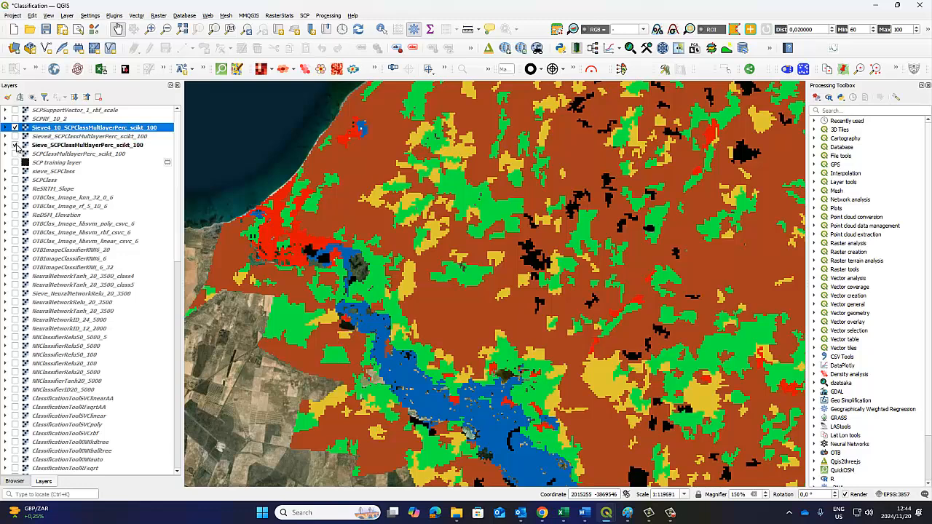
click(15, 127)
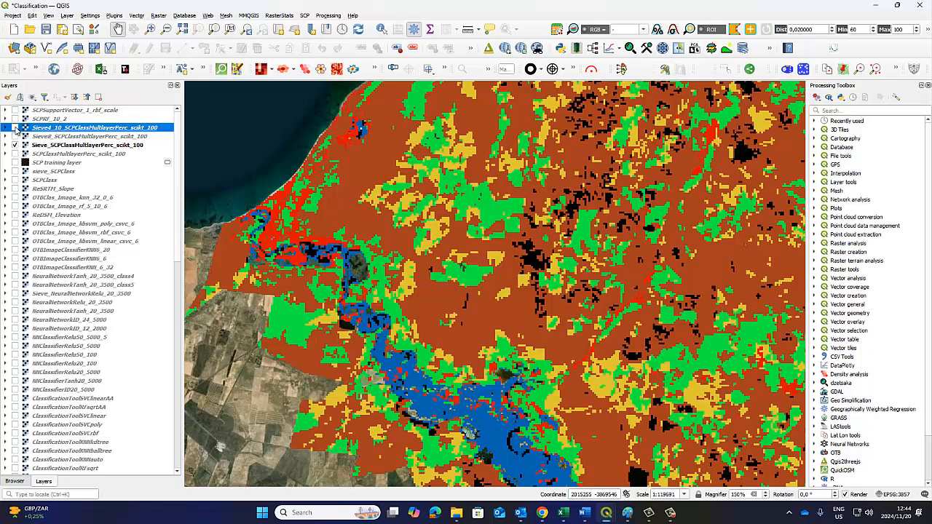
click(15, 127)
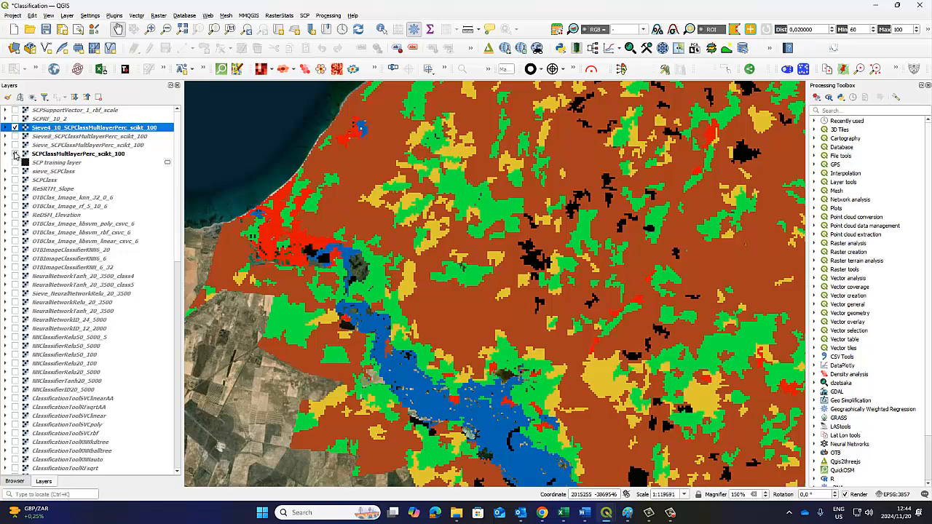
click(15, 127)
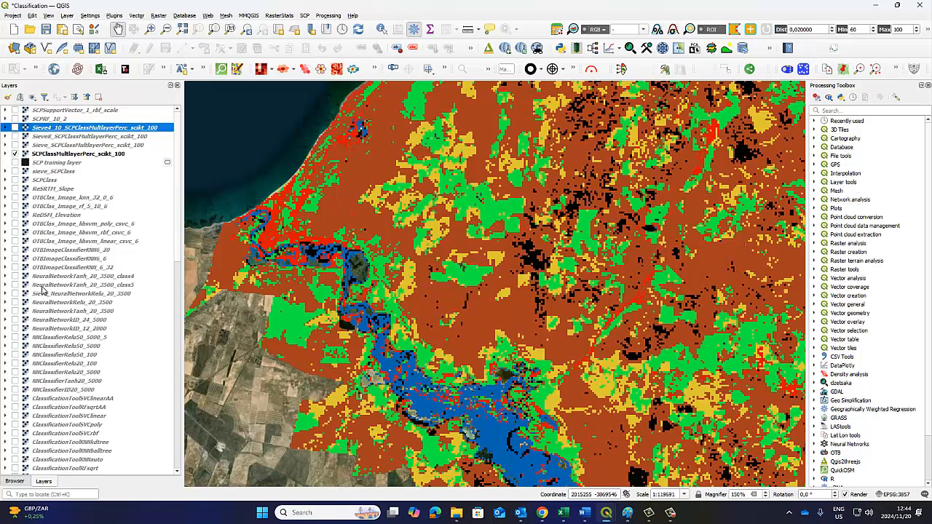
Make the sentinelban_stack_raster layer with bands 02, 03 and 04 visible again
scroll(42, 289, down, 10)
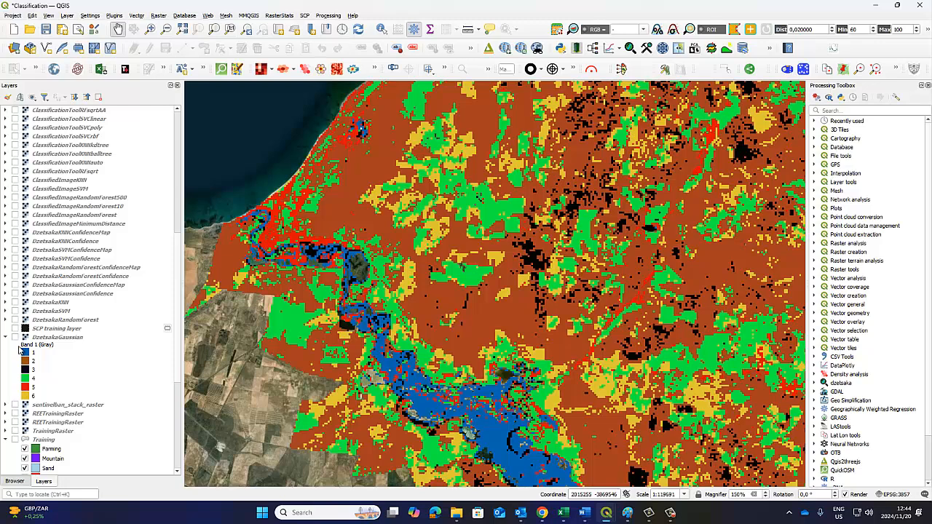
scroll(17, 442, down, 4)
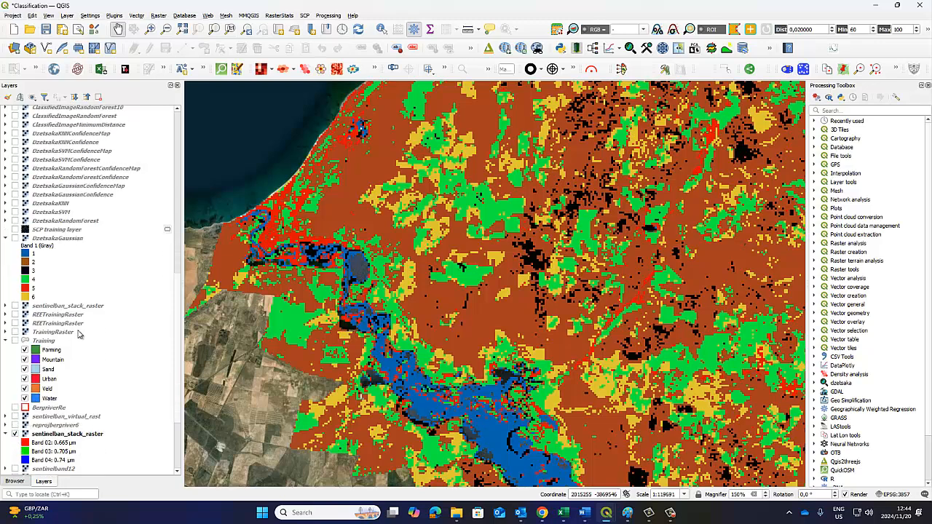
scroll(32, 292, up, 15)
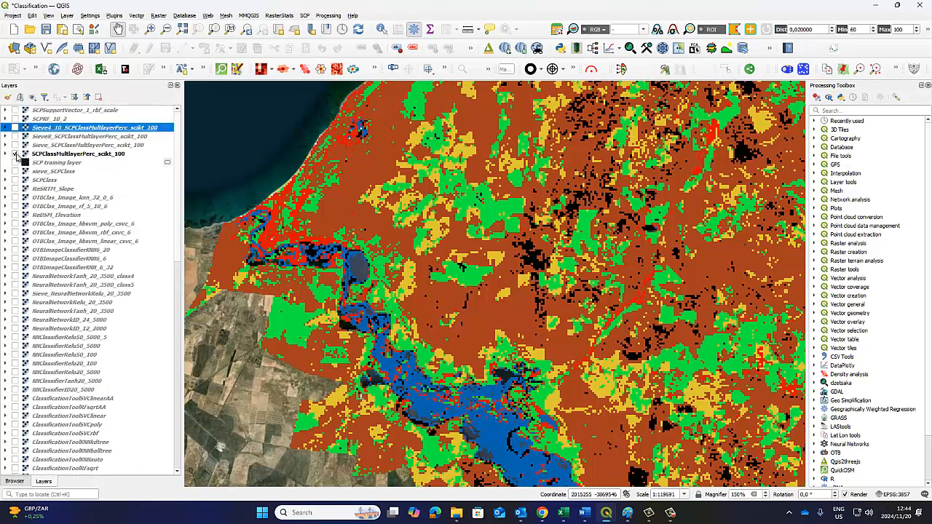
Show the Sieve_, Sieve8_ and Sieve4_10_ layers over the original classification, one after another, to compare the sieve results
click(16, 145)
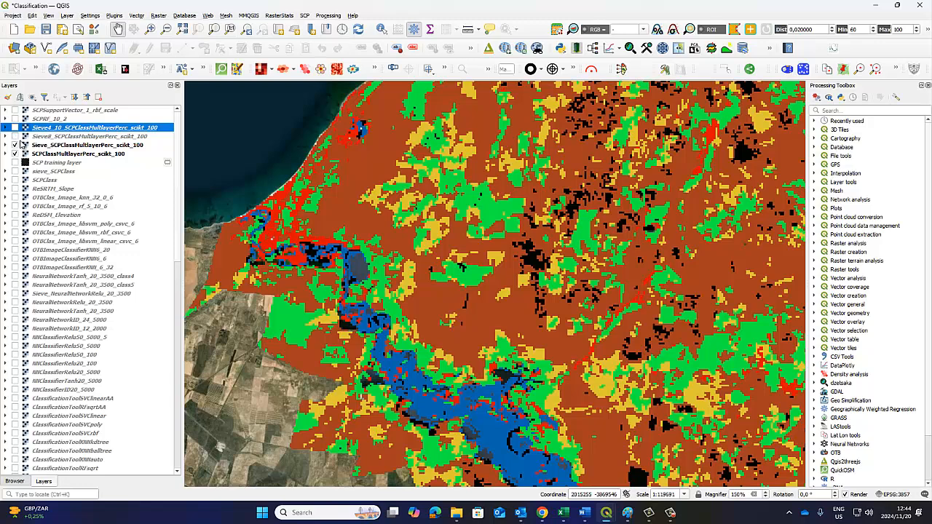
click(15, 136)
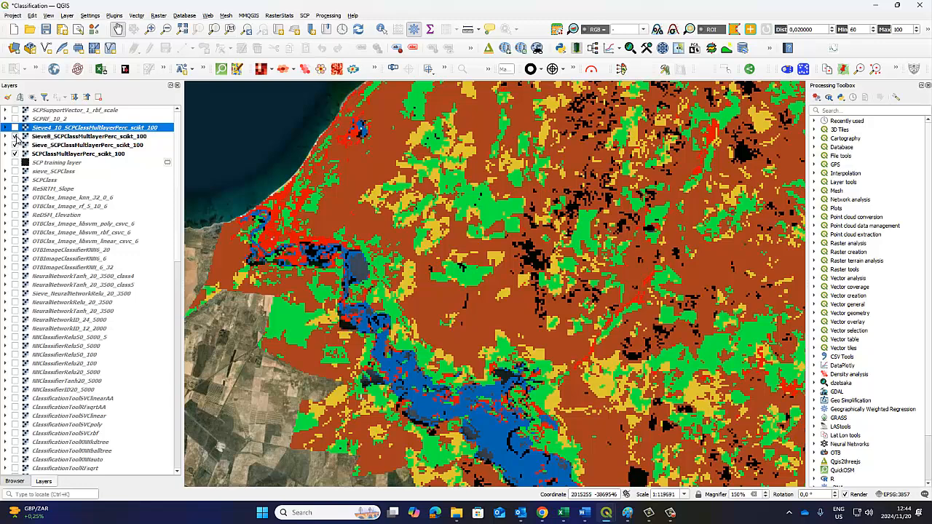
click(15, 127)
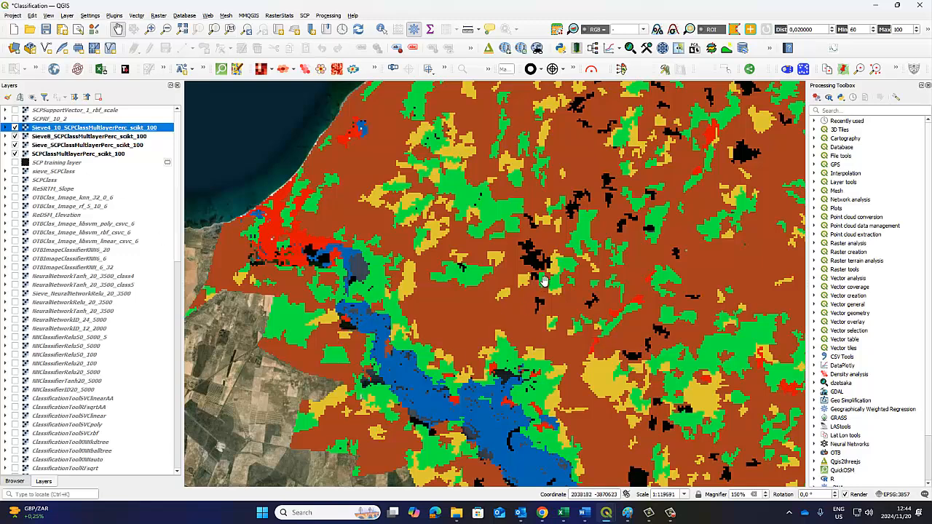
Examine the Sieve4_10_ classification over the whole study area
drag(544, 281, 432, 349)
scroll(467, 357, down, 1)
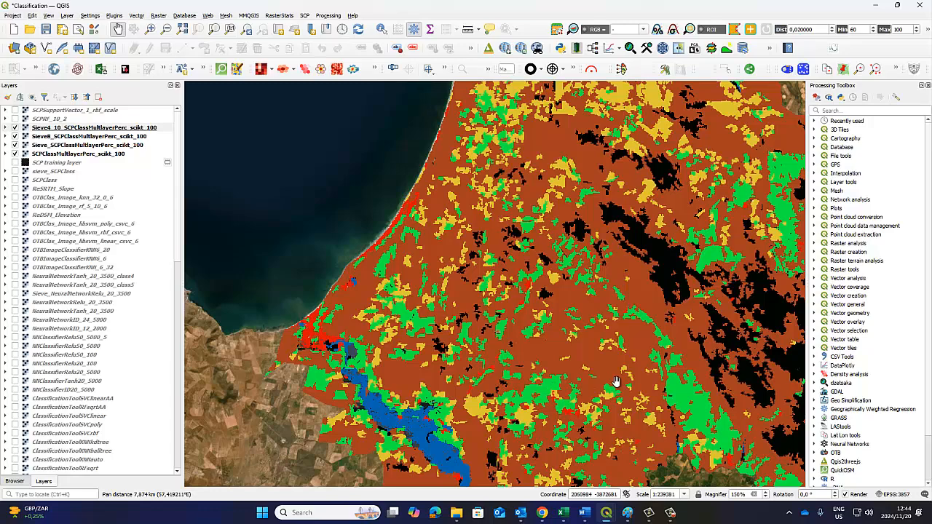
scroll(615, 382, down, 1)
drag(681, 391, 499, 305)
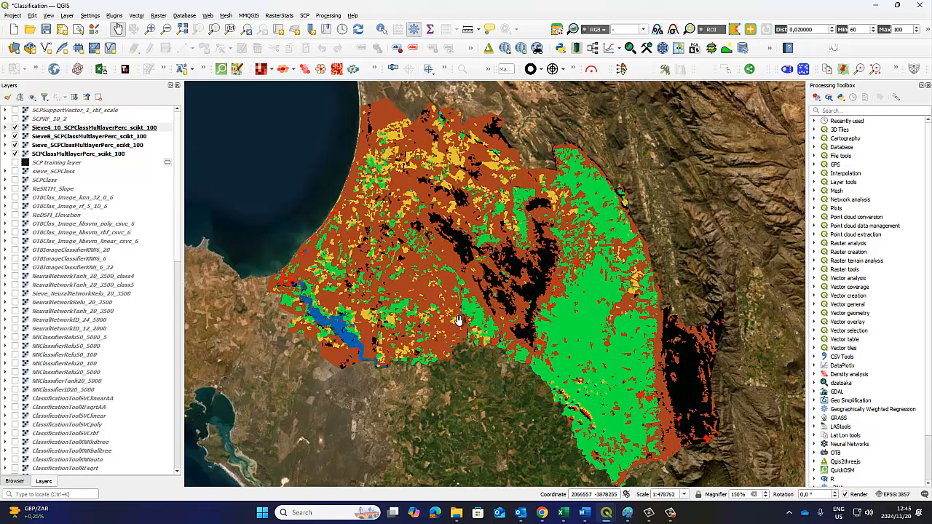
drag(566, 321, 556, 339)
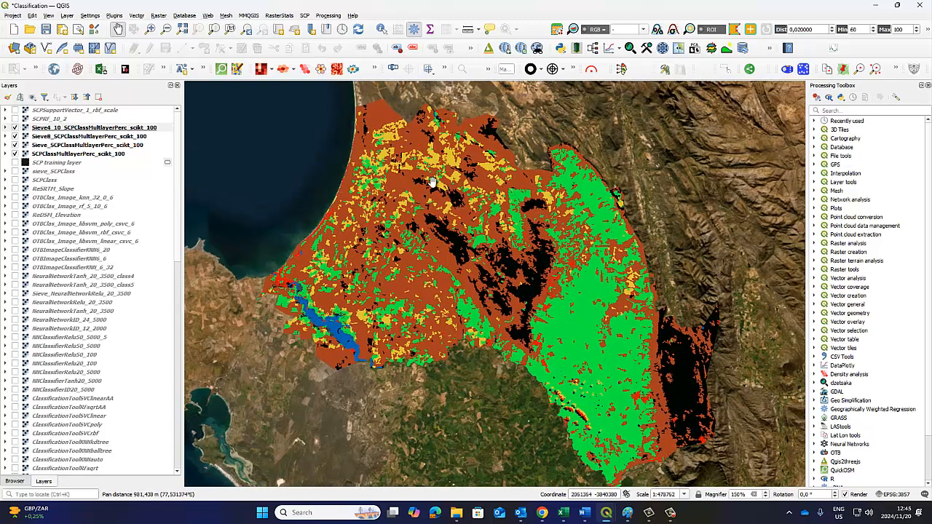
Expand the class legend of the Sieve4_10_SCPClassMultilayerPerc_scikt_100 layer
click(177, 175)
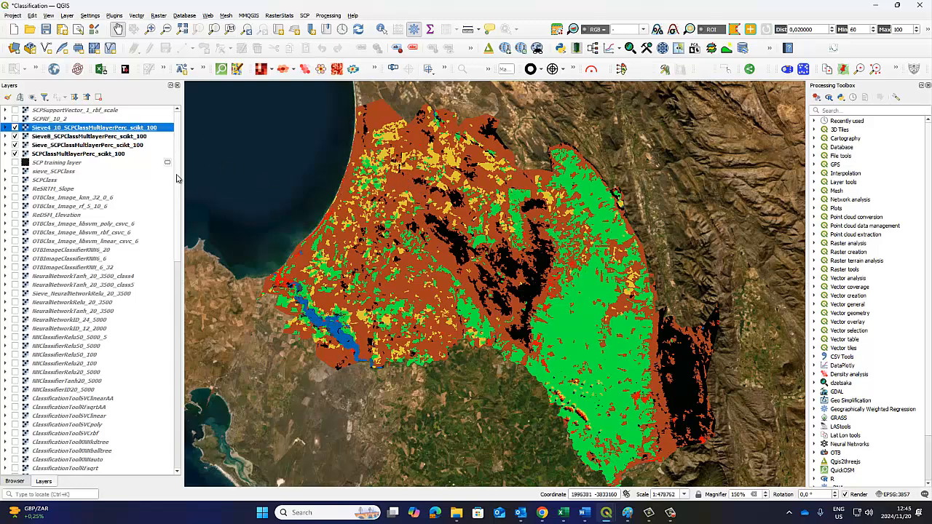
scroll(177, 176, down, 2)
scroll(177, 176, up, 2)
click(5, 129)
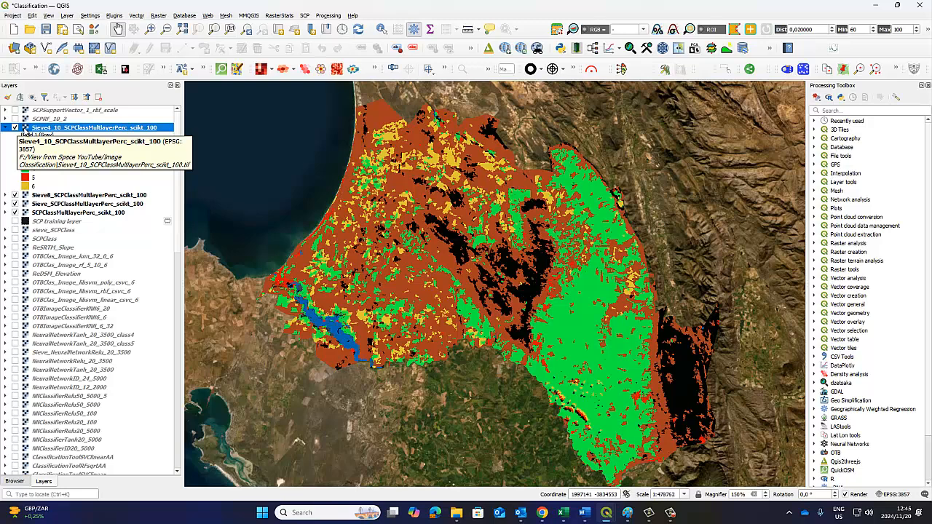
Show the SCP Dock with the ROI & Signature list, and briefly open the Spectral Signature Plot without any signatures highlighted
mouse_move(606, 511)
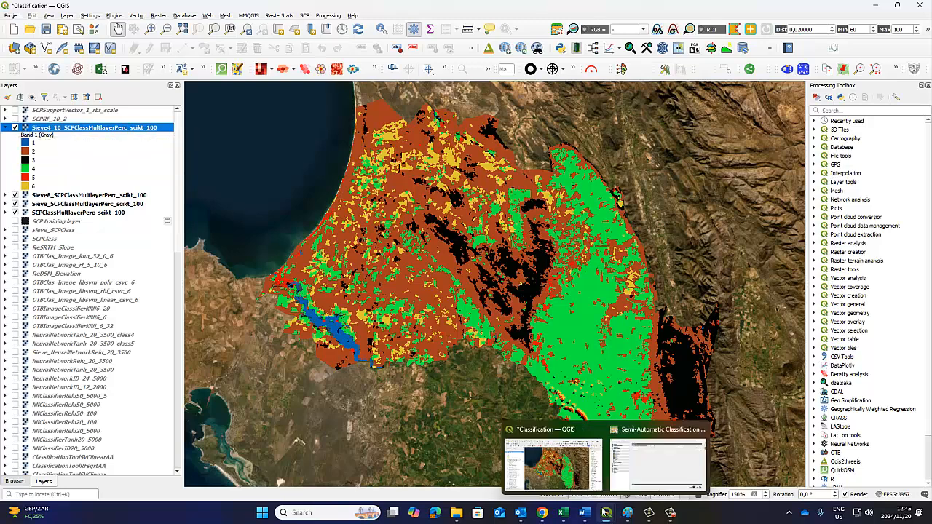
click(559, 472)
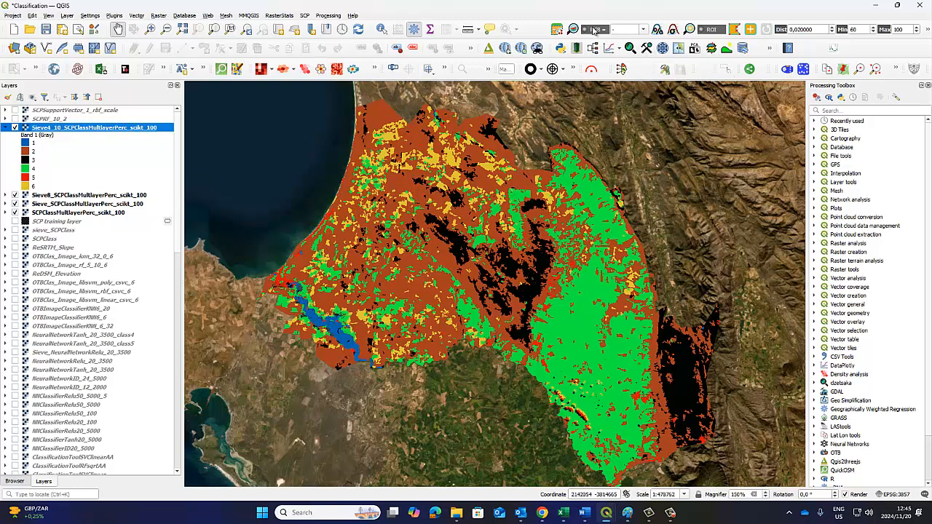
click(557, 29)
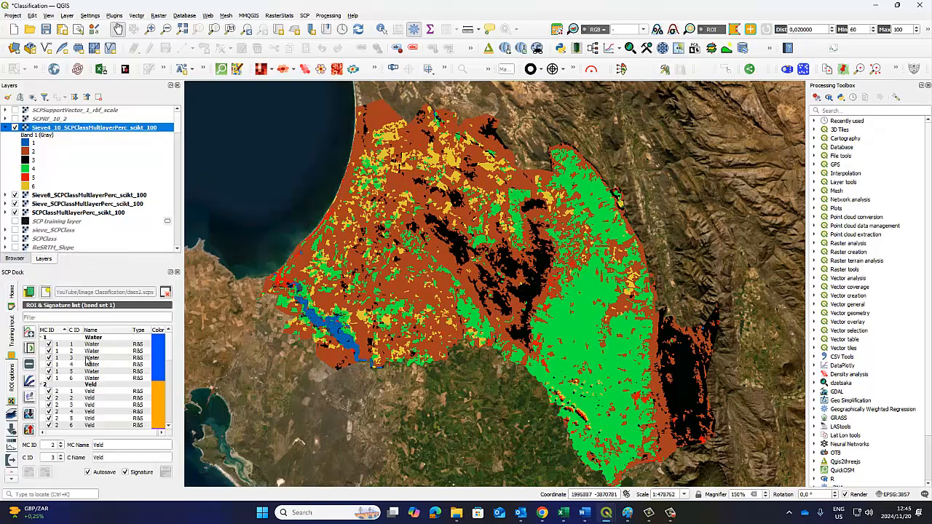
click(29, 380)
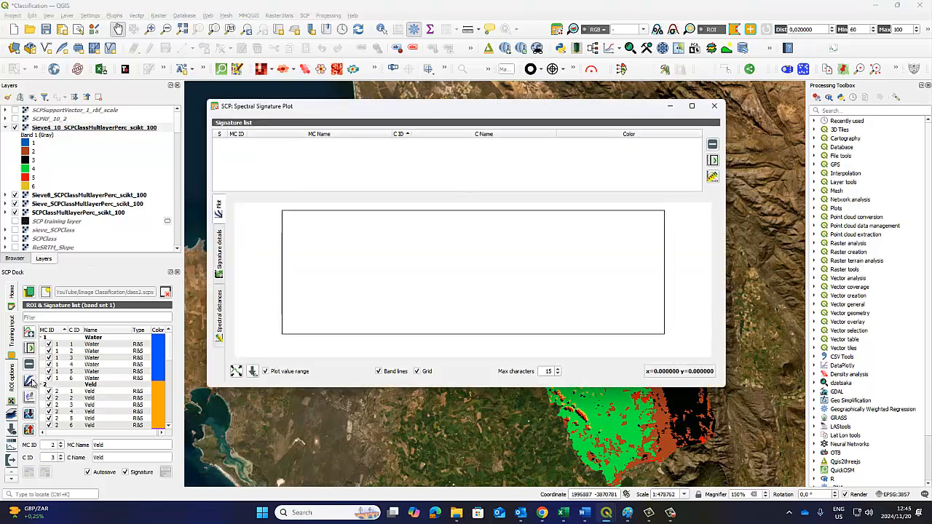
click(715, 105)
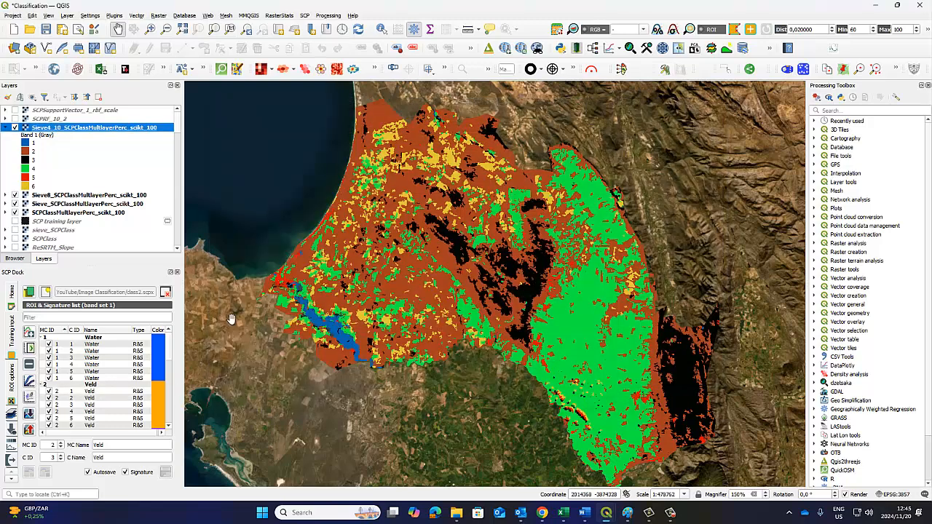
Review the Mountain, Farming, Urban and Sand macroclasses and their training signatures in the ROI & Signature list
scroll(102, 375, down, 3)
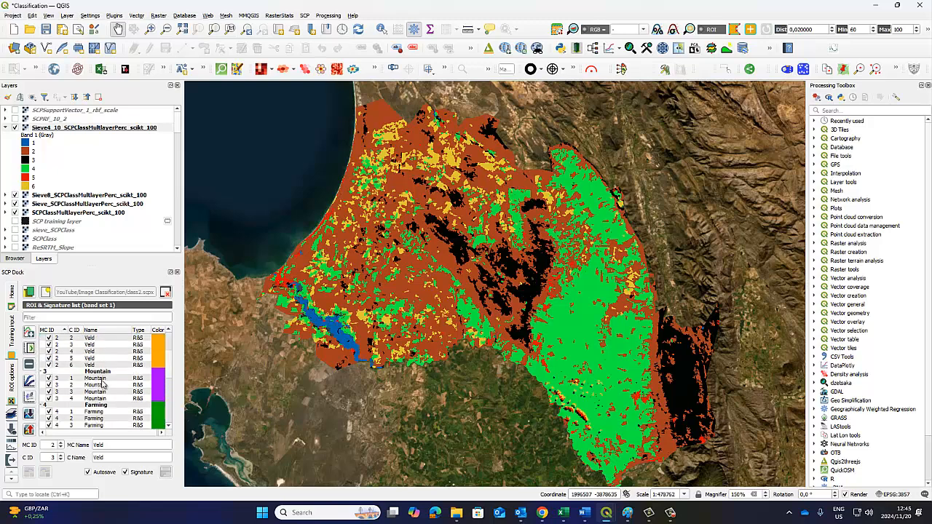
click(101, 372)
click(100, 405)
scroll(100, 407, down, 3)
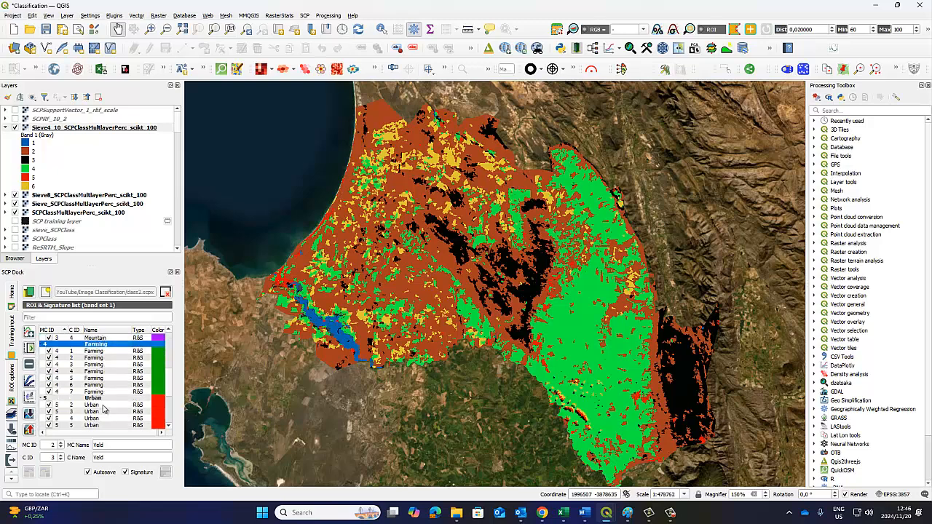
click(100, 399)
scroll(99, 399, down, 2)
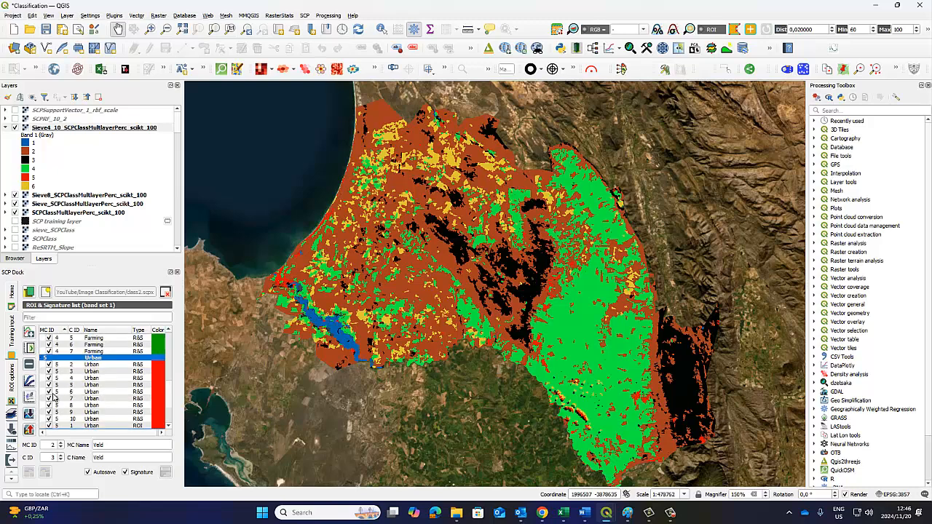
scroll(67, 397, down, 2)
click(71, 392)
scroll(103, 380, up, 2)
click(101, 357)
scroll(102, 364, down, 2)
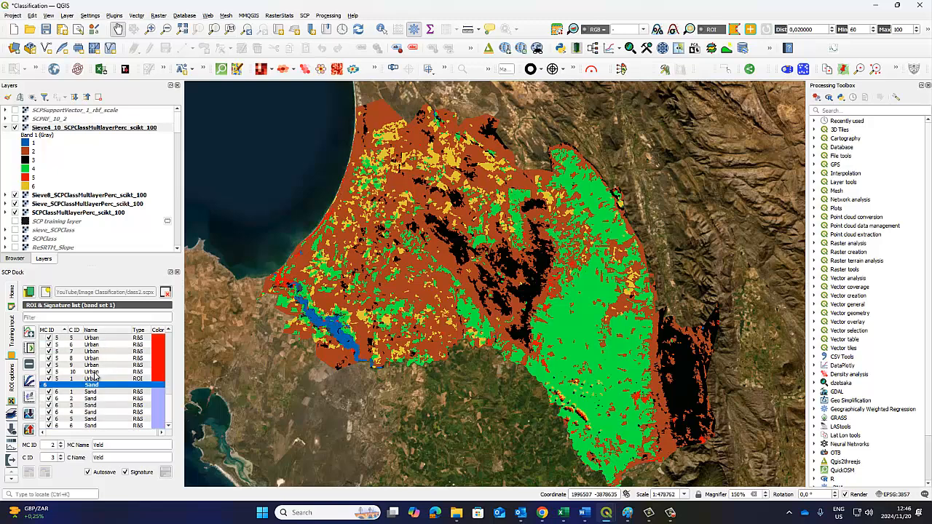
Plot the spectral signatures of the Urban macroclass and enlarge the plot to the full screen
scroll(111, 375, up, 5)
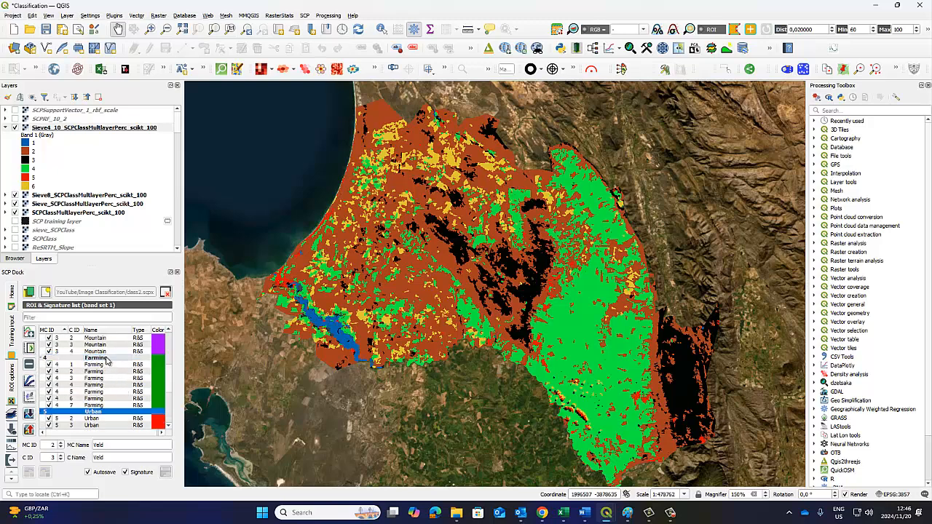
scroll(109, 364, up, 3)
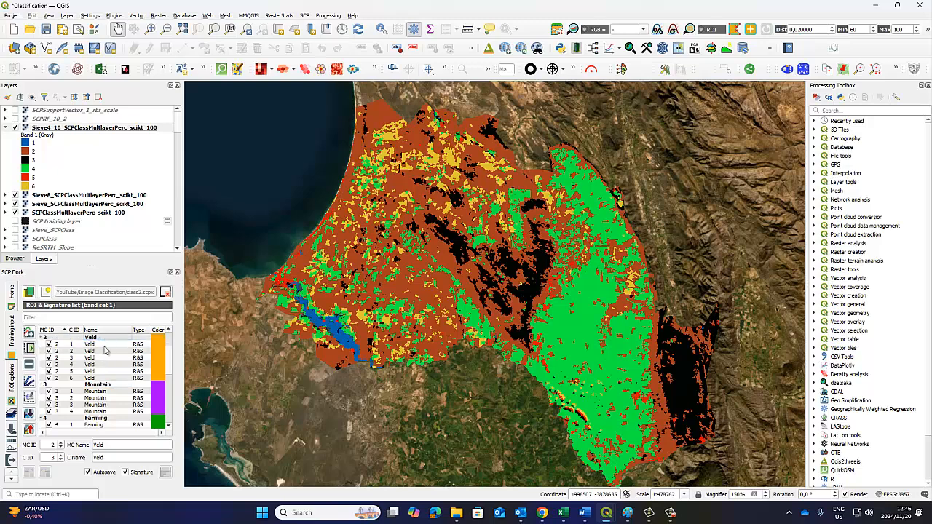
scroll(103, 358, up, 2)
scroll(98, 361, down, 4)
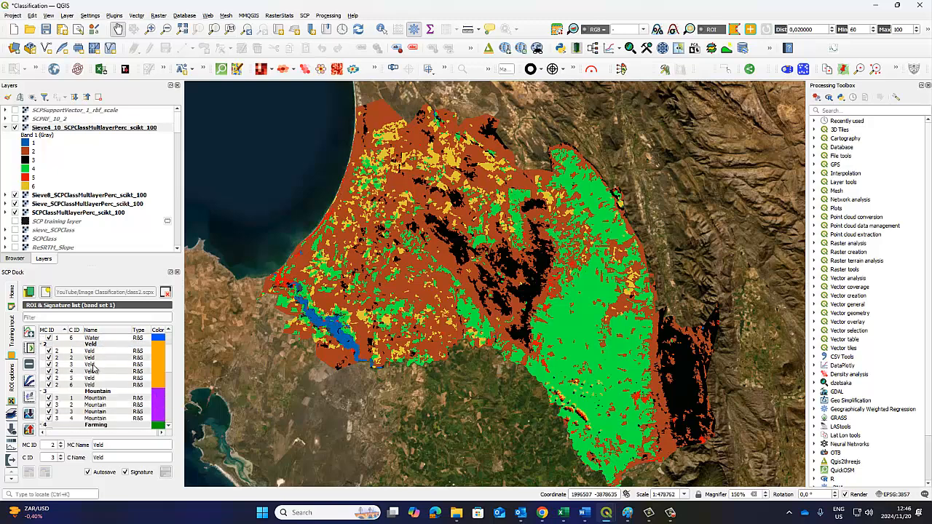
scroll(104, 392, down, 3)
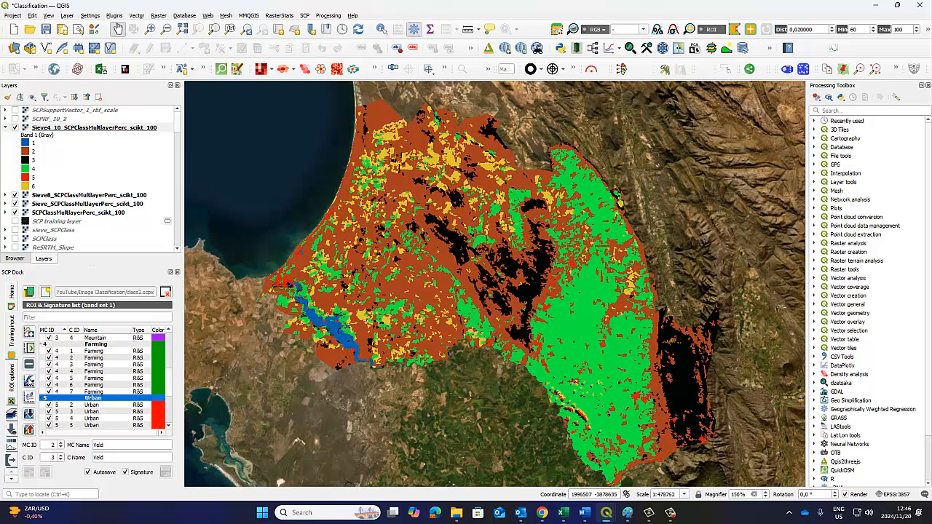
click(88, 397)
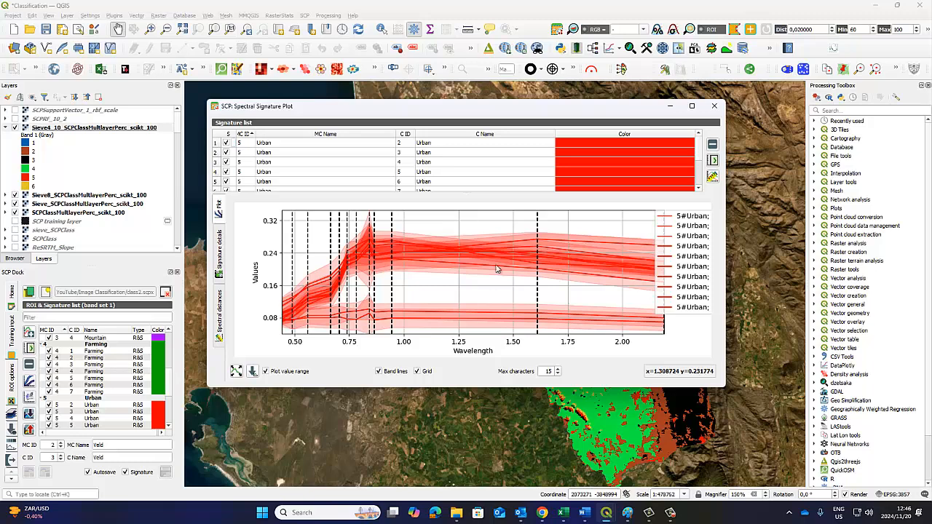
click(692, 105)
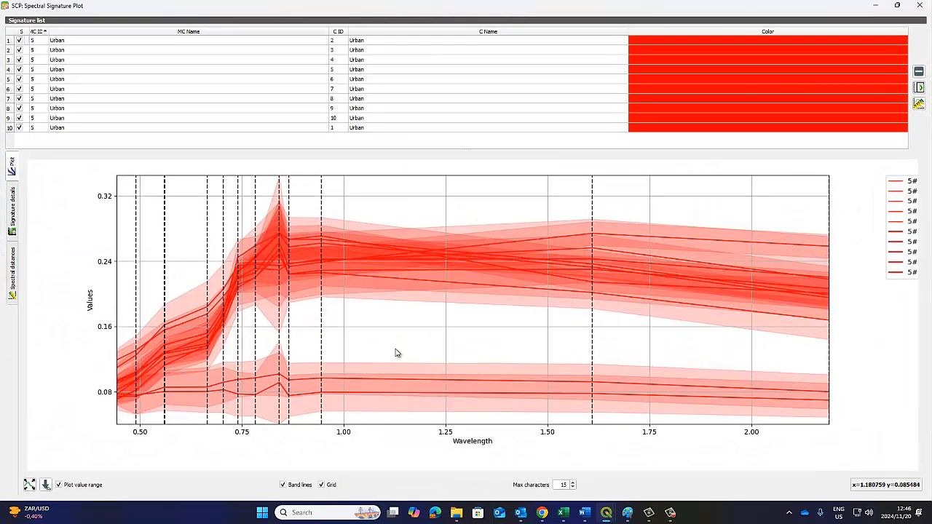
Hide the Urban signatures with C ID 8 and 9, show them again to compare the curves, and close the plot
click(18, 100)
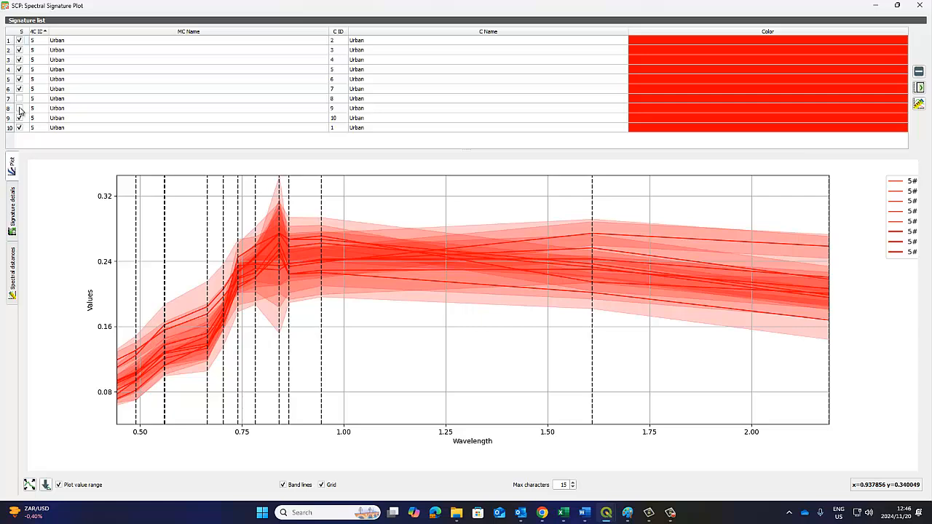
click(20, 108)
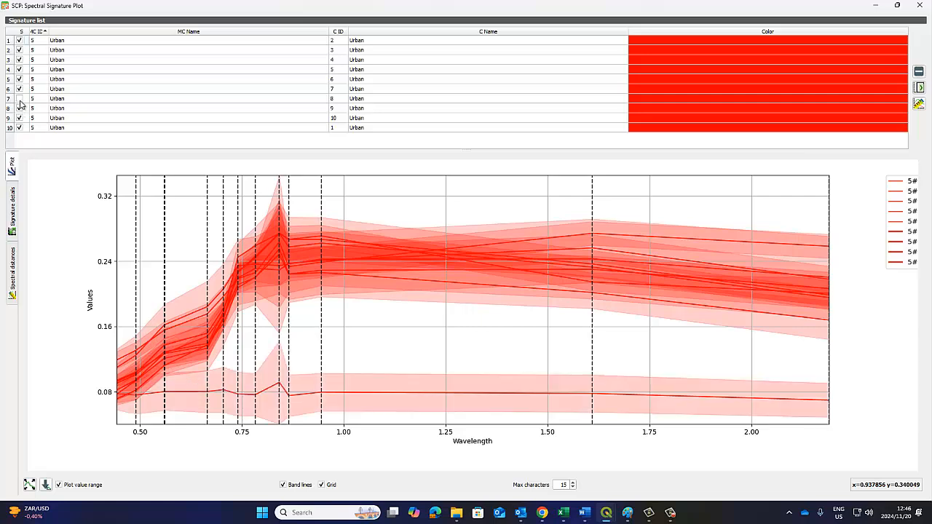
click(20, 100)
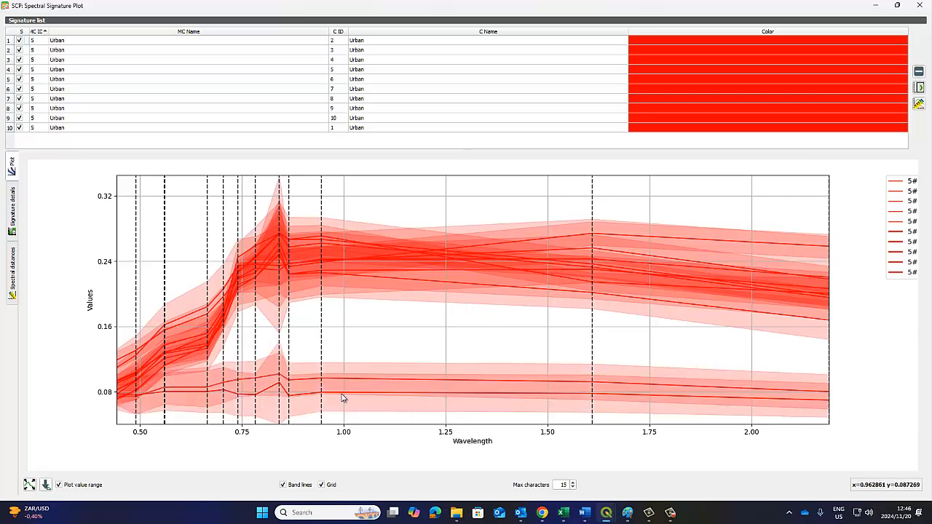
click(916, 6)
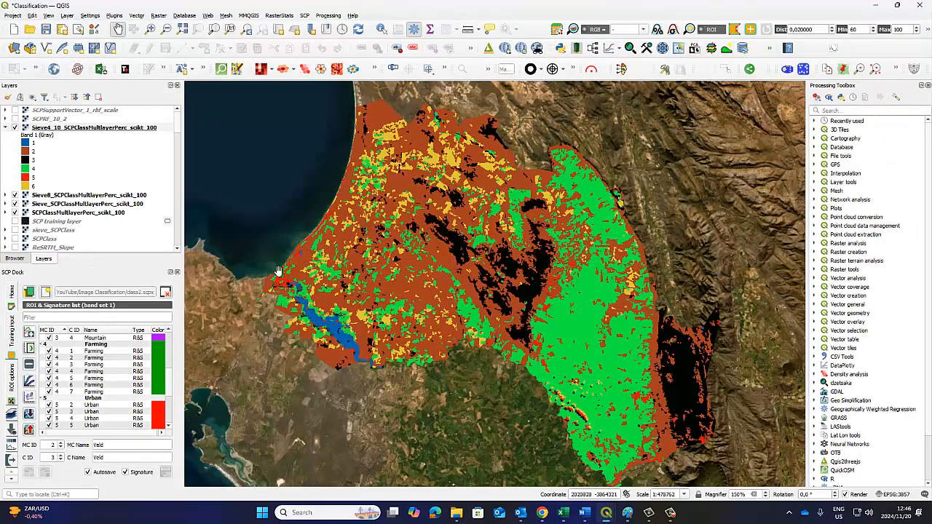
Collapse the Sieve4_10_ layer's legend and close the SCP Dock
click(6, 128)
click(177, 272)
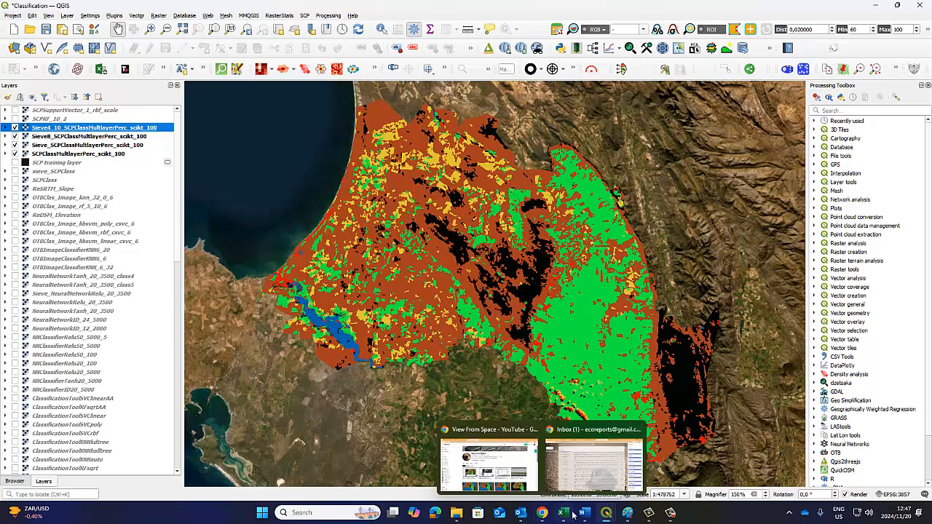
Enable cross validation, finding the best estimator with 5 steps, and calculating the classification confidence raster for the Multi-Layer Perceptron
mouse_move(605, 516)
click(623, 486)
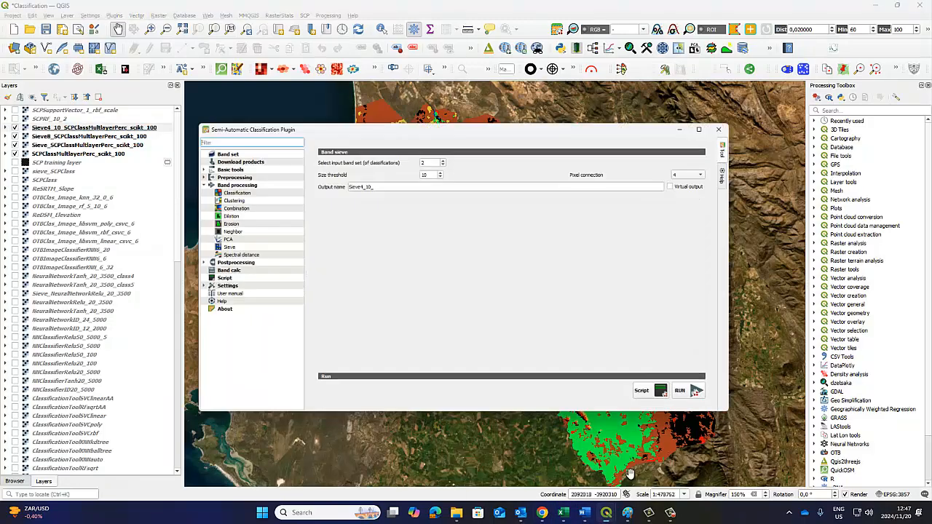
click(220, 161)
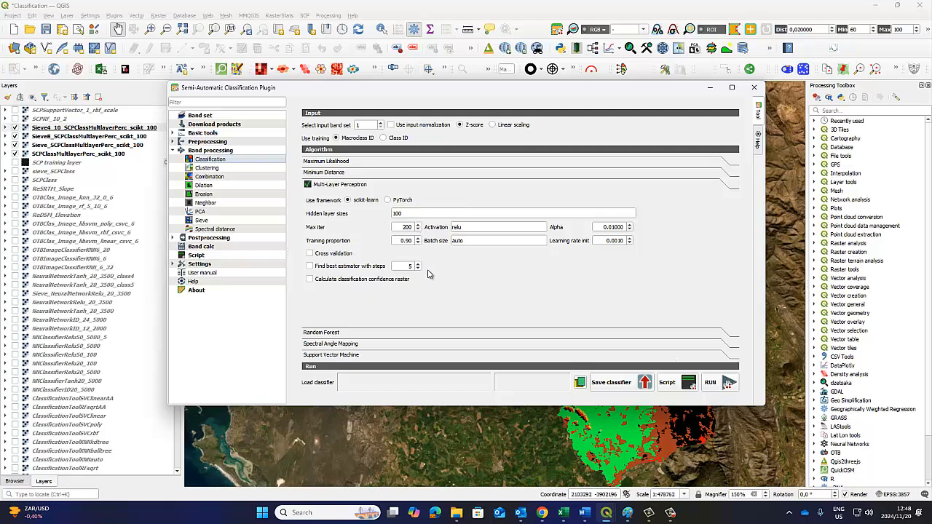
click(310, 254)
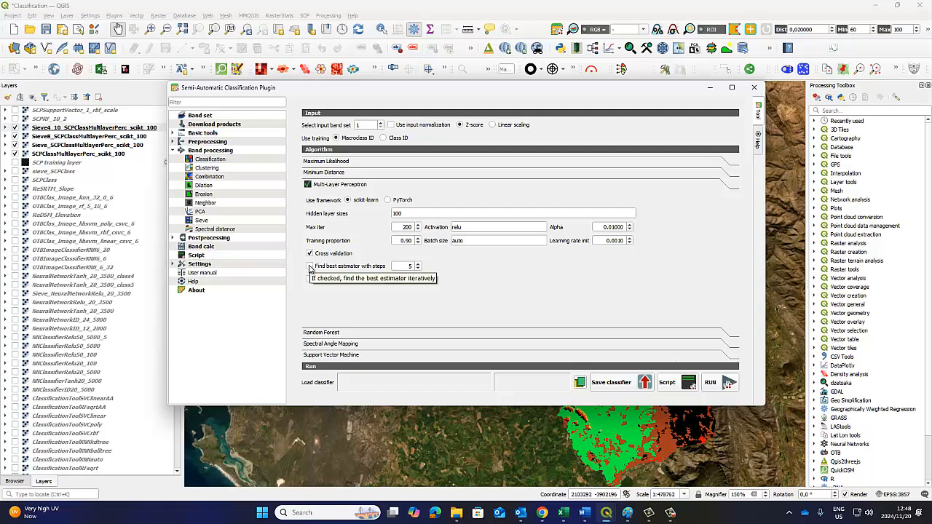
click(311, 266)
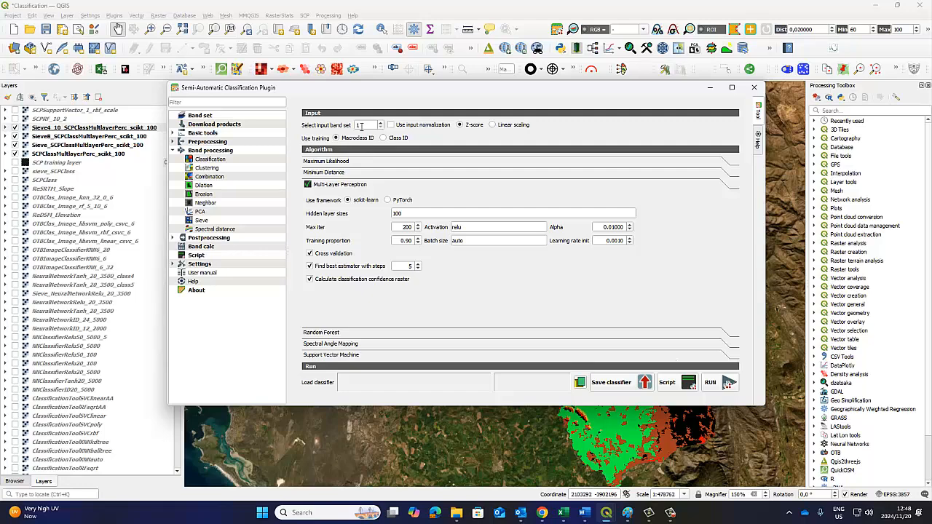
Make band set 1 with the Sentinel bands the active band set and return to the classification settings
click(228, 116)
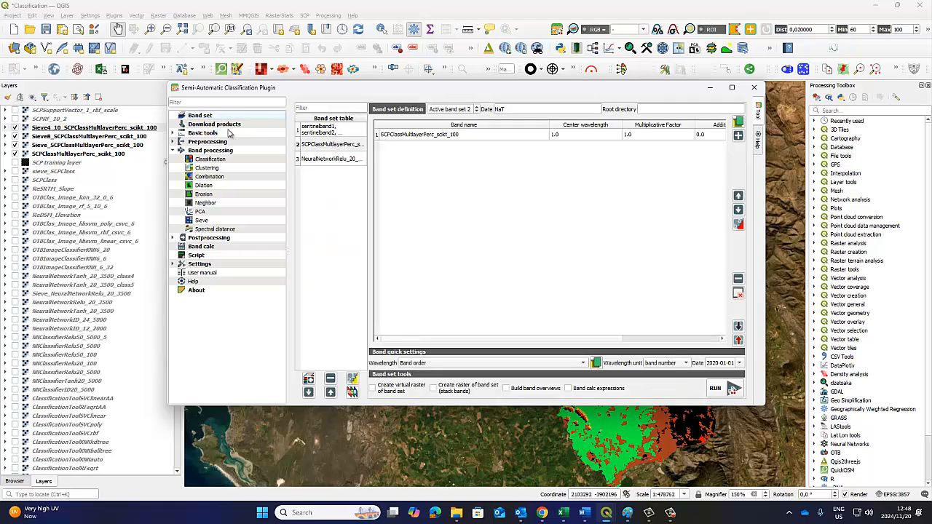
click(329, 136)
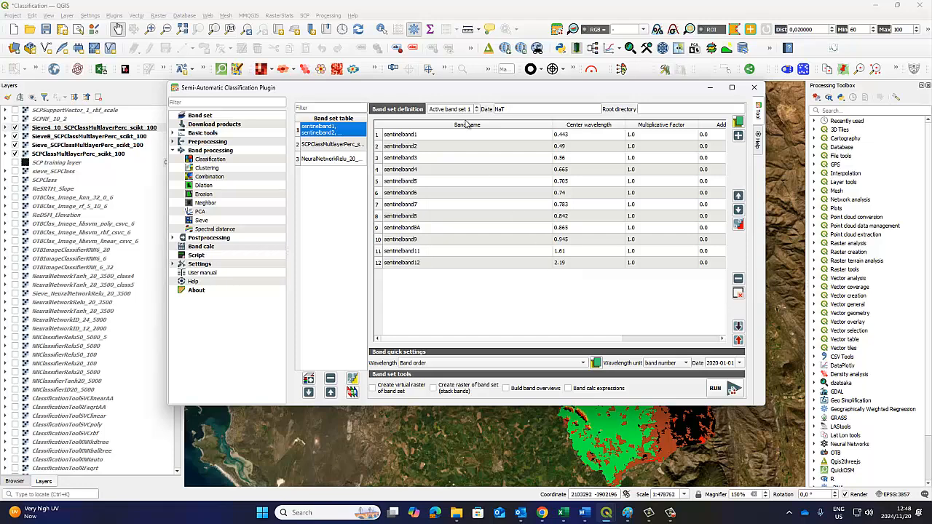
click(222, 161)
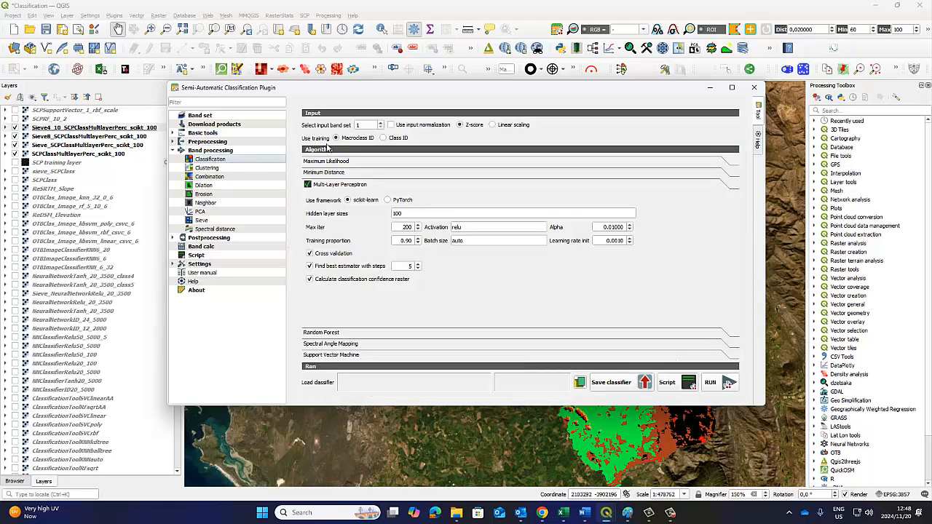
Show the SCP Dock again and select the original SCPClassMultilayerPerc_scikt_100 layer
click(556, 29)
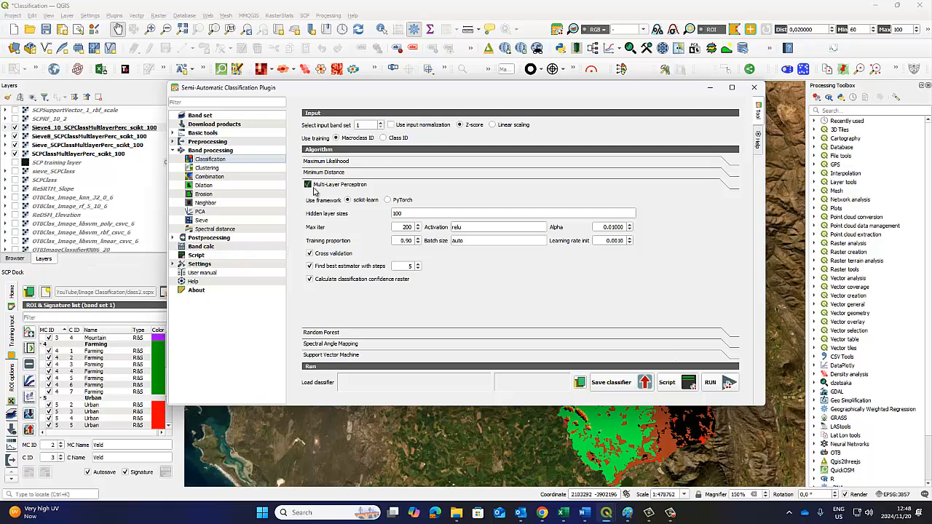
click(95, 158)
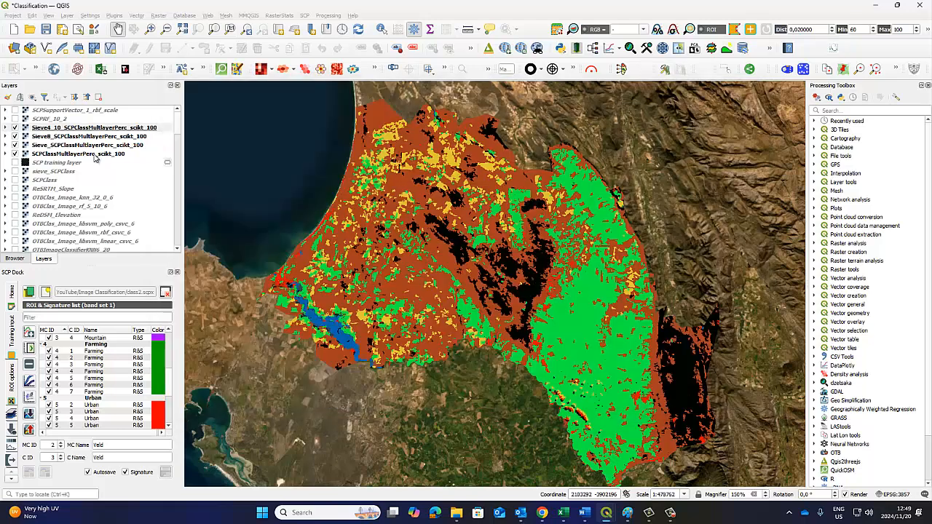
click(100, 154)
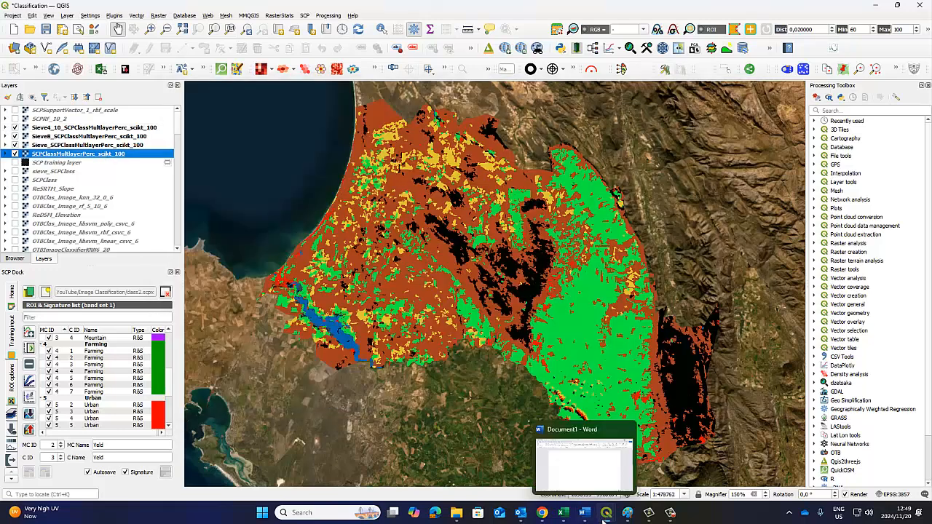
Run the Multi-Layer Perceptron classification and pick SCPClassMultlayerPerc_scikt_100.tif as the starting output file name
mouse_move(606, 512)
click(645, 482)
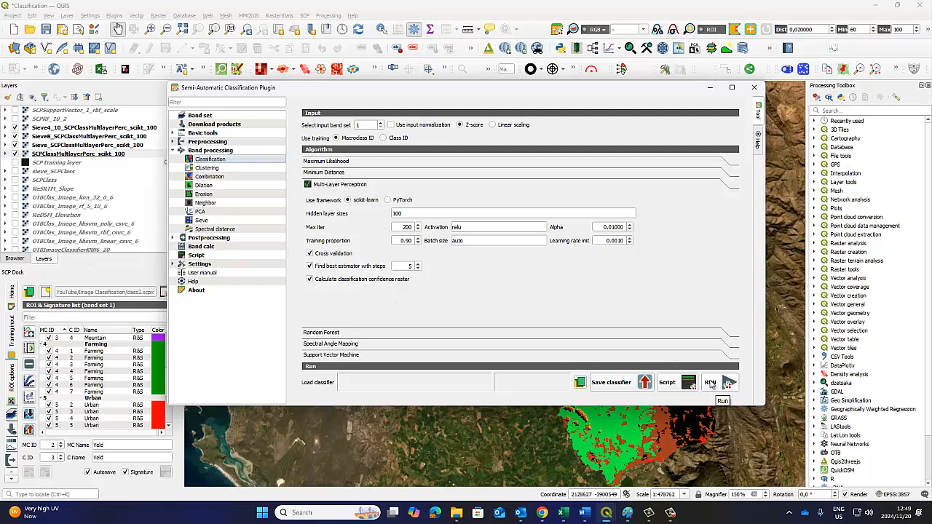
click(728, 382)
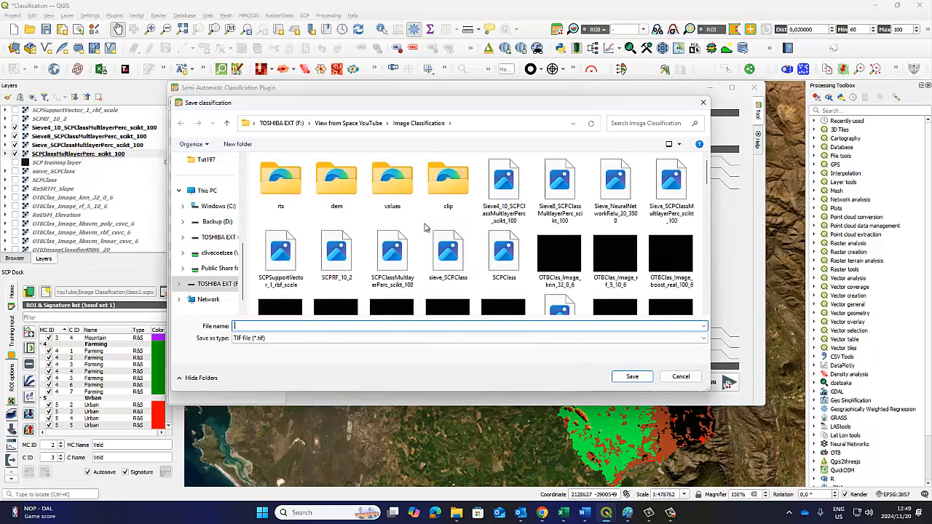
text(S)
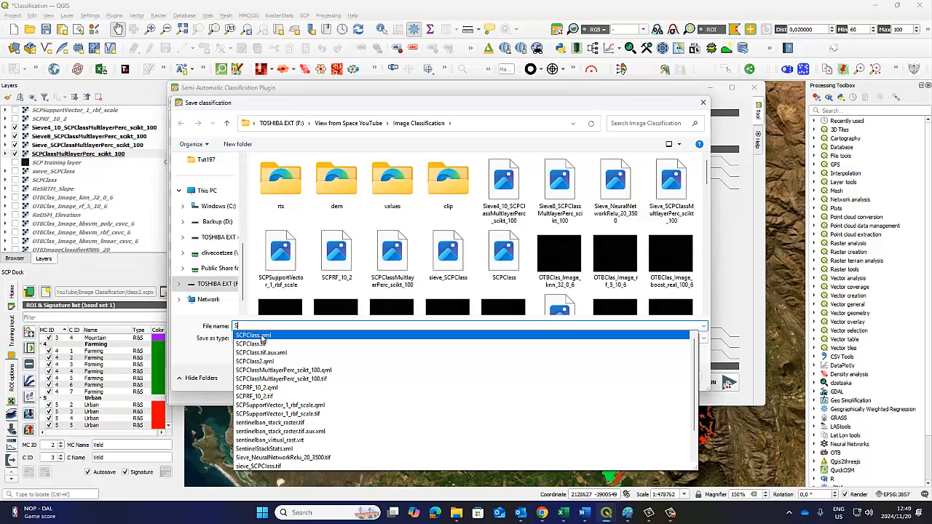
text(CP)
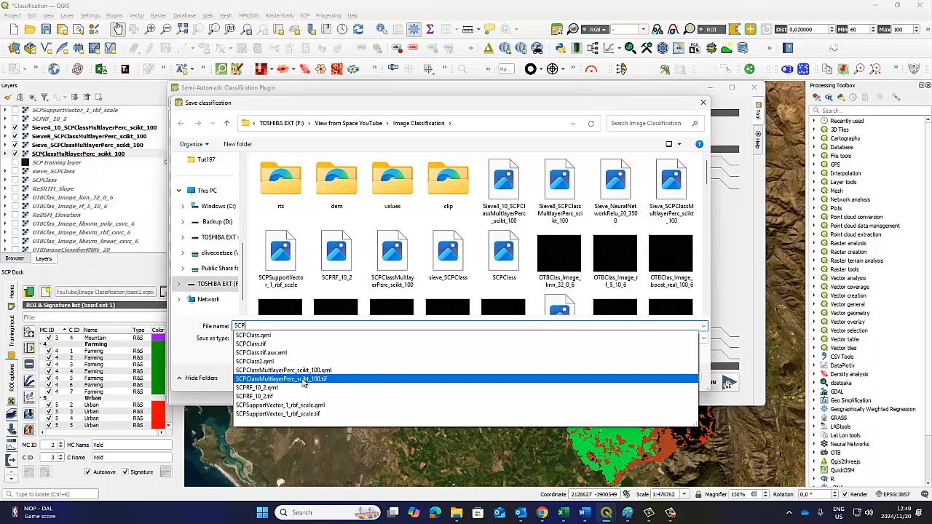
click(302, 380)
mouse_move(542, 512)
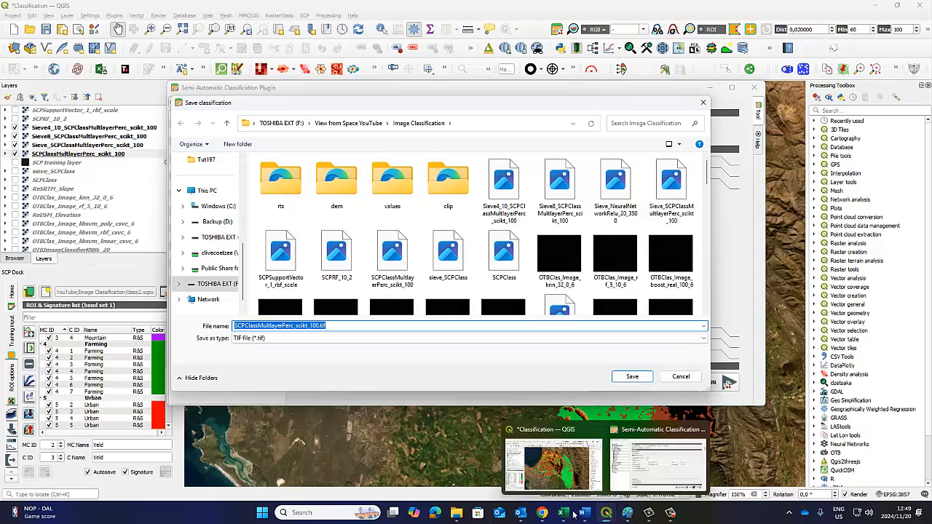
click(487, 462)
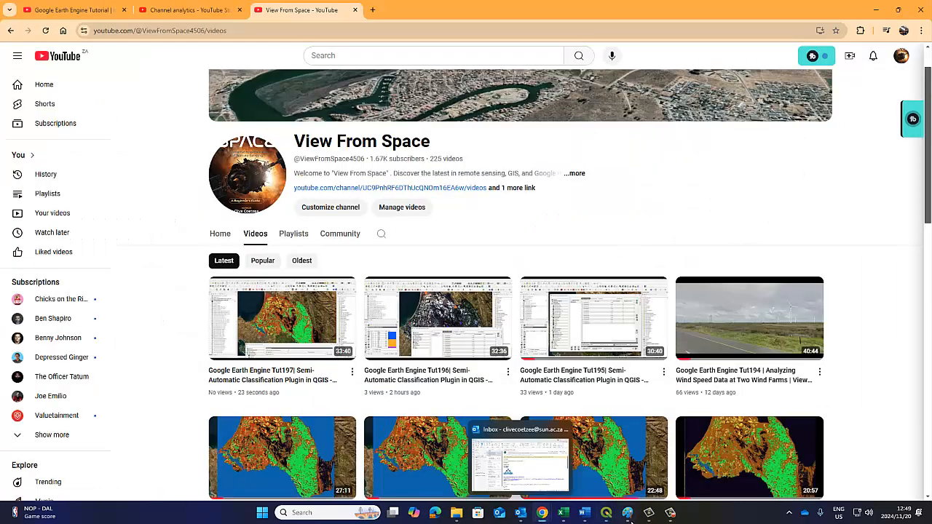
click(669, 518)
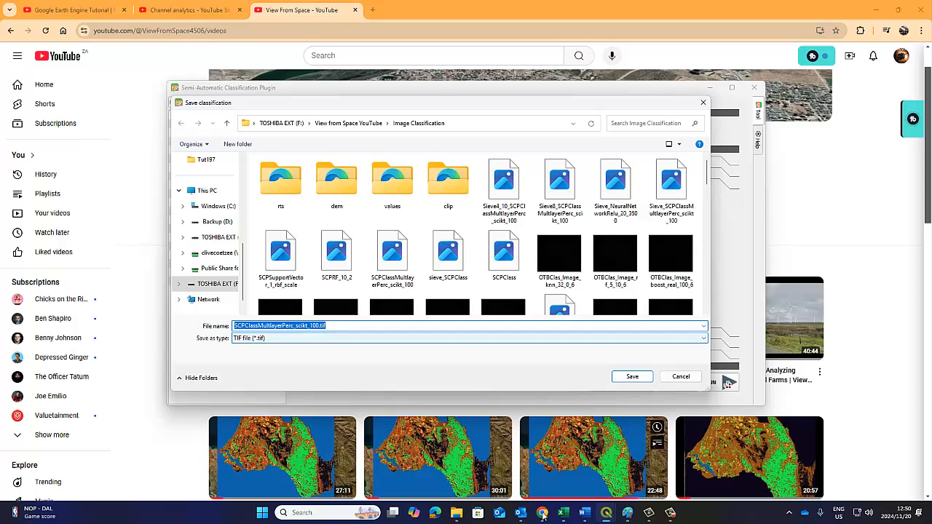
click(665, 513)
click(665, 511)
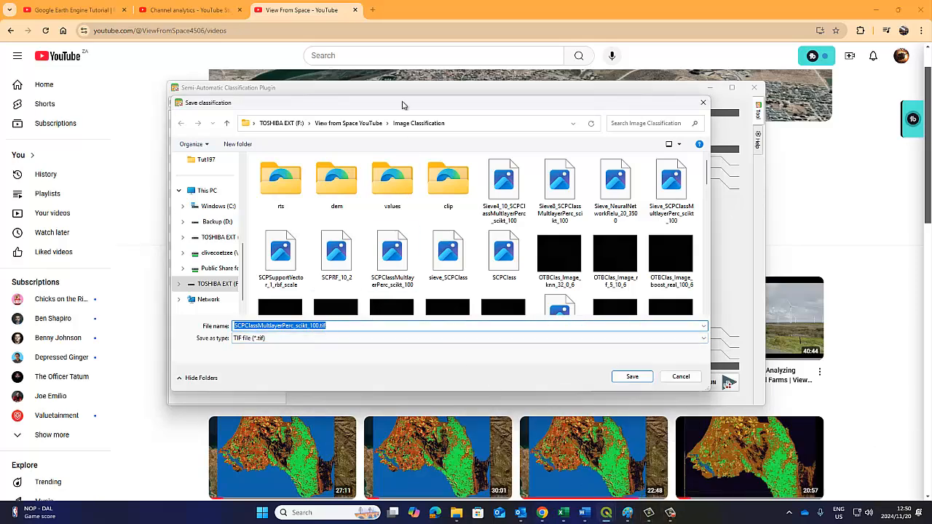
Rename the output to SCPClassMultlayerPerc_scikt_100_Mod.tif in the Image Classification folder and save it to start the classification
click(320, 325)
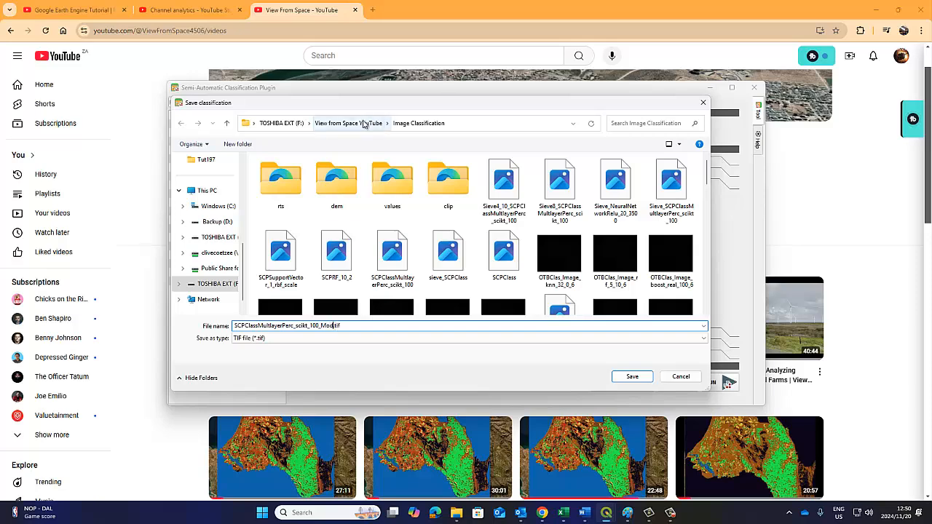
drag(364, 113, 511, 334)
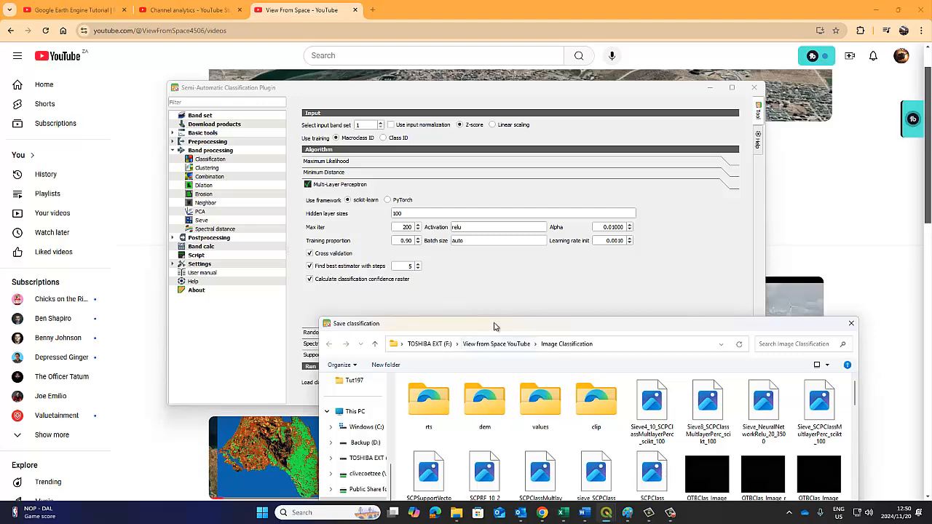
drag(497, 327, 557, 160)
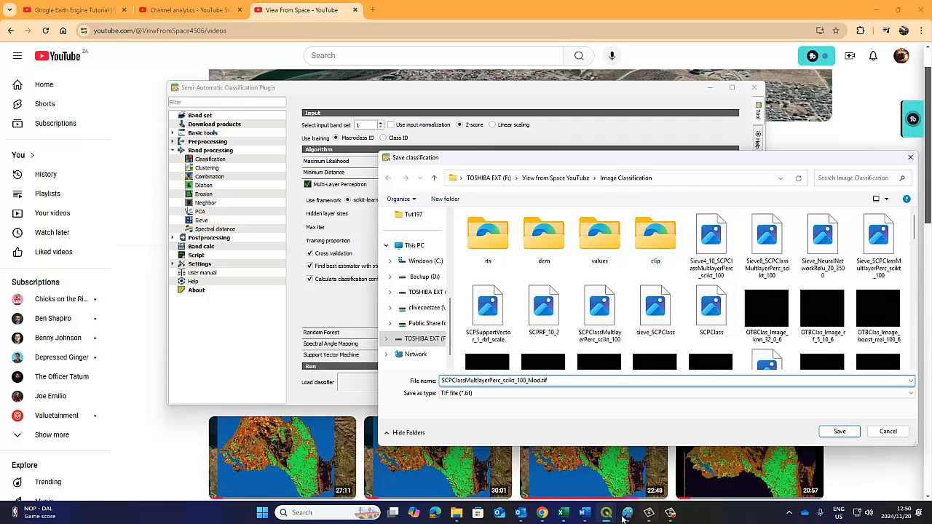
mouse_move(606, 513)
click(551, 455)
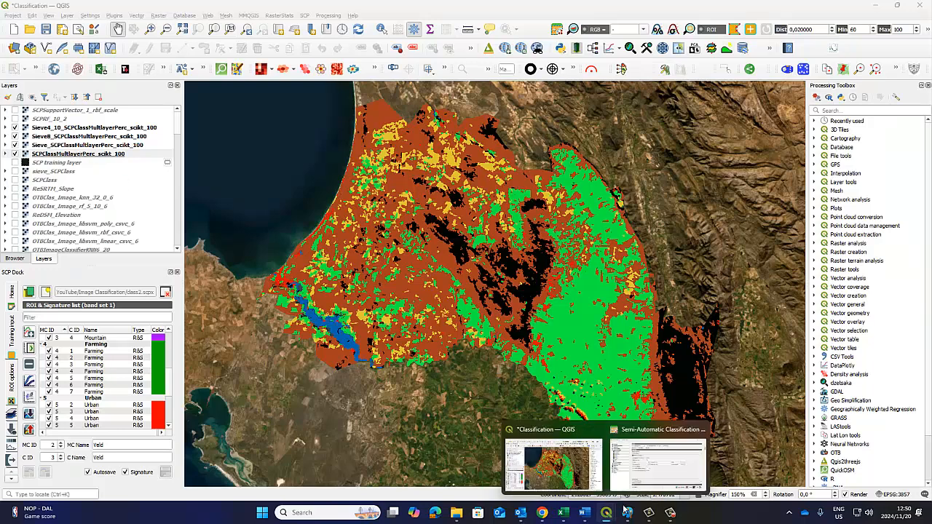
click(657, 460)
click(837, 431)
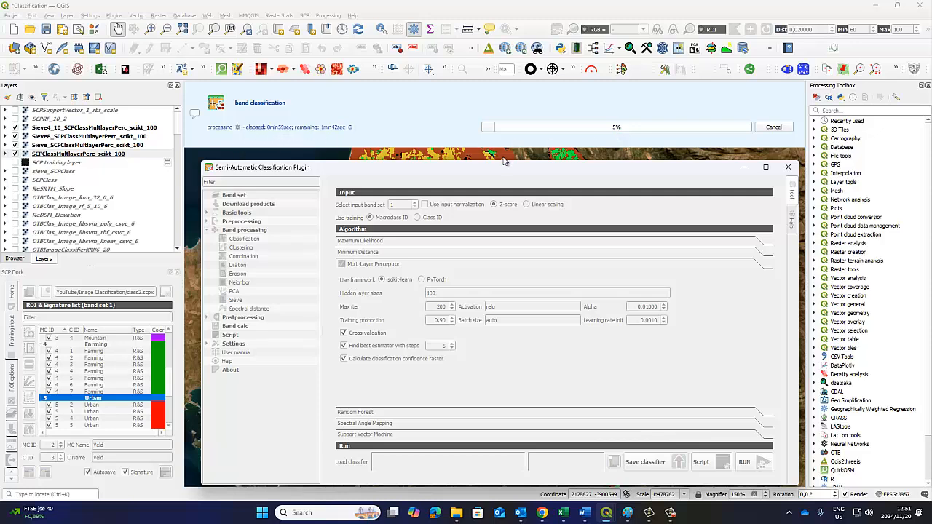
click(344, 333)
click(671, 513)
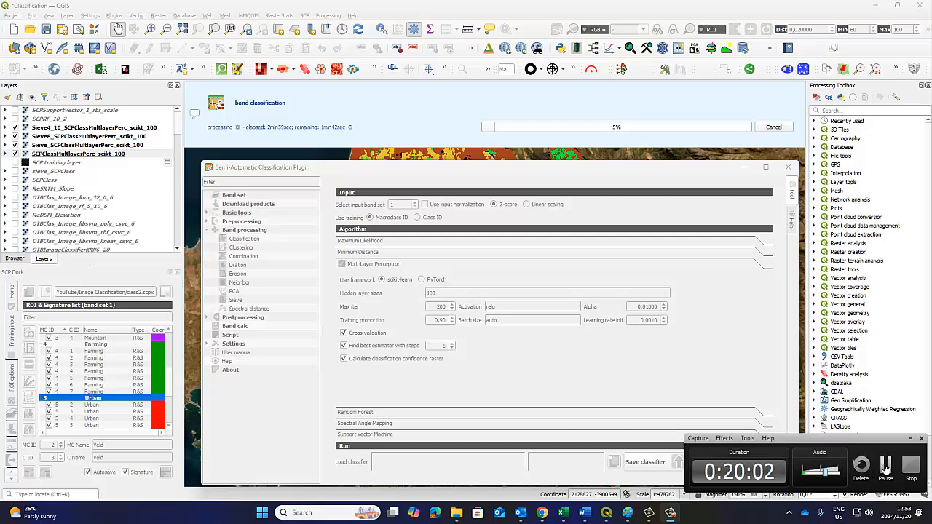
click(885, 466)
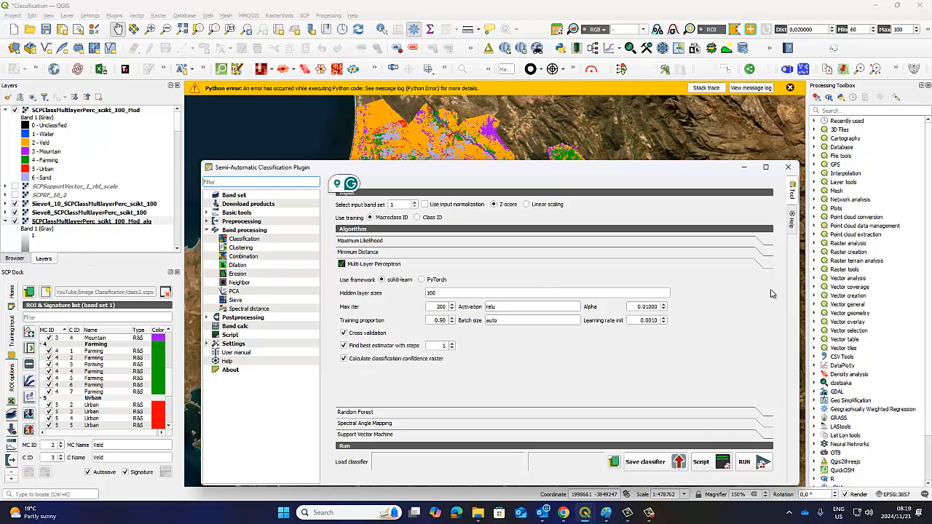
Minimize the Semi-Automatic Classification Plugin window and dismiss the Python error message above the map
click(743, 167)
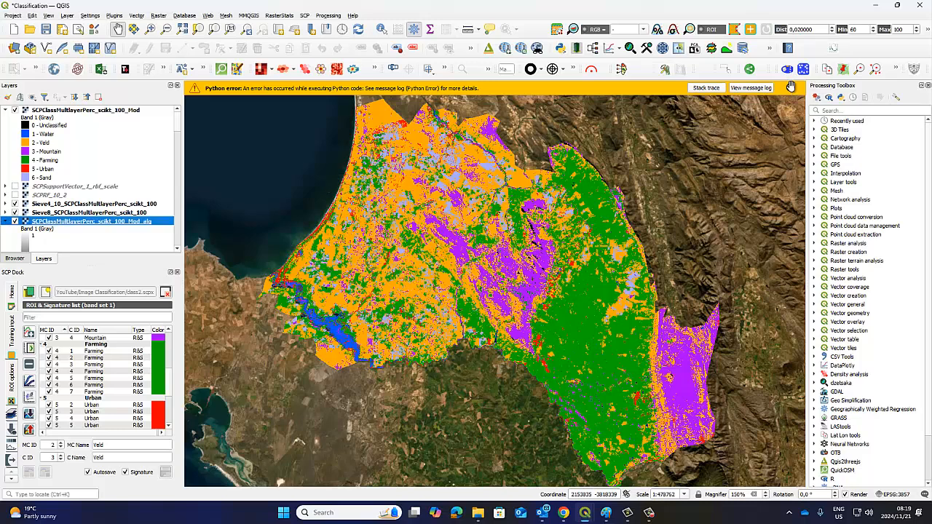
click(790, 87)
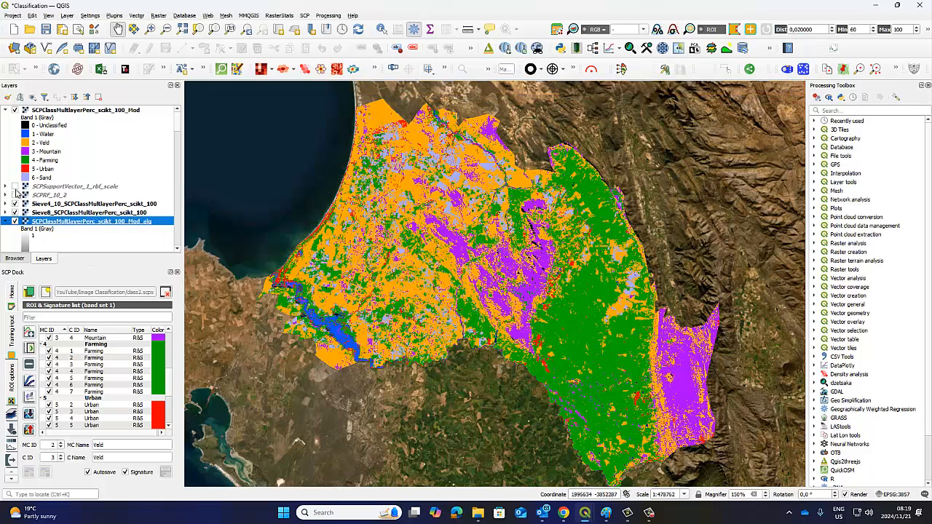
Open the symbology of the SCPClassMultlayerPerc_scikt_100_Mod layer and start loading a style from a file
click(66, 110)
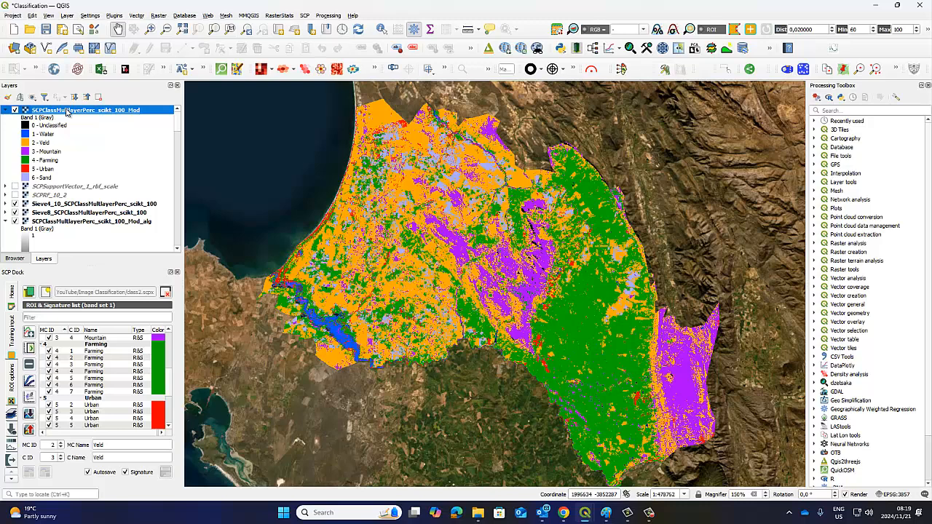
right_click(66, 110)
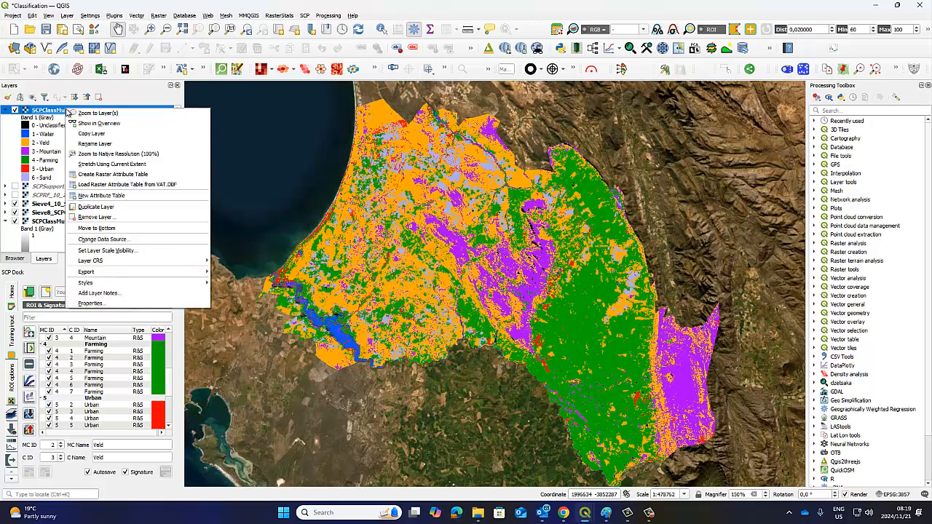
click(111, 304)
click(399, 385)
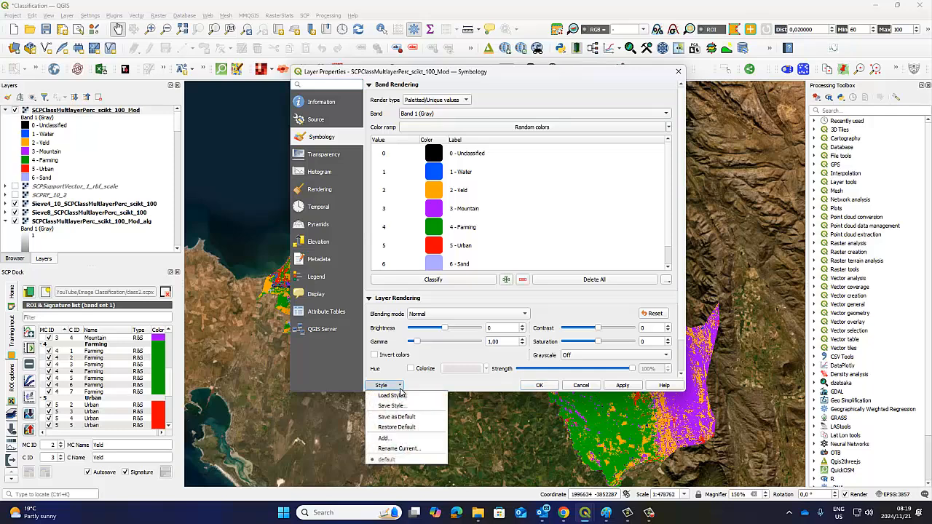
click(393, 395)
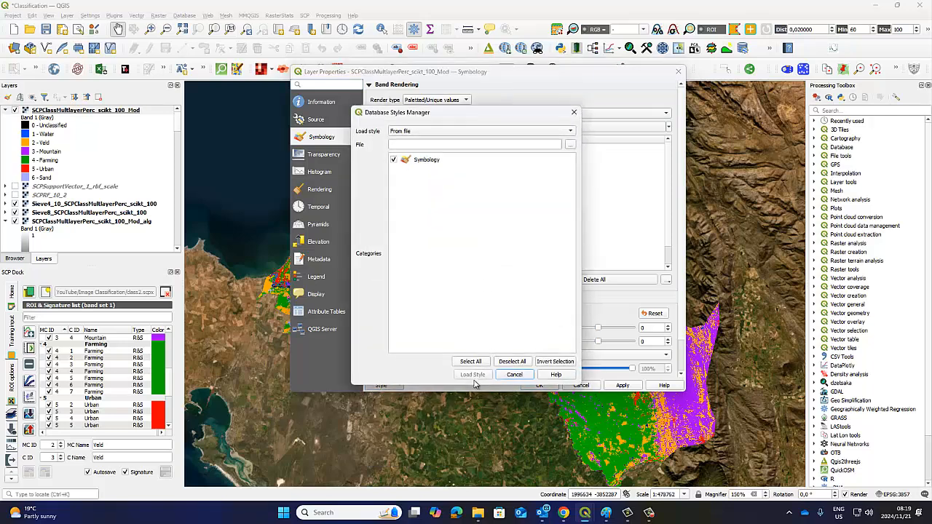
click(571, 145)
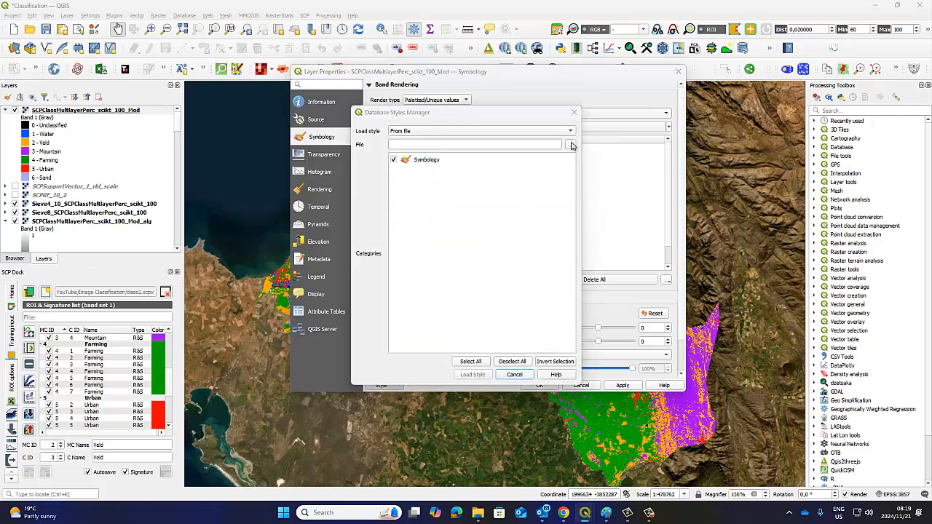
Load the SCPClass2.qml style for the modified classification layer, close the Python error report, and accept the layer properties
scroll(657, 233, down, 5)
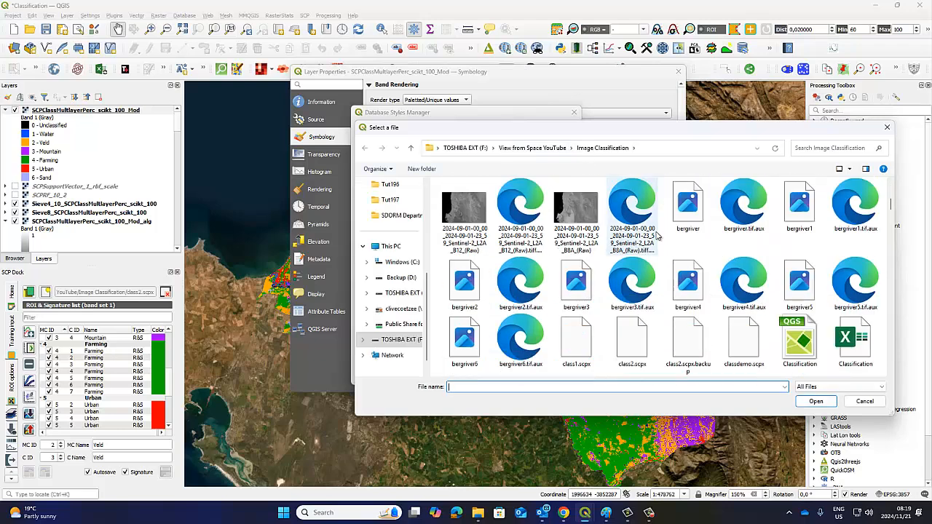
scroll(658, 234, down, 3)
scroll(658, 233, up, 8)
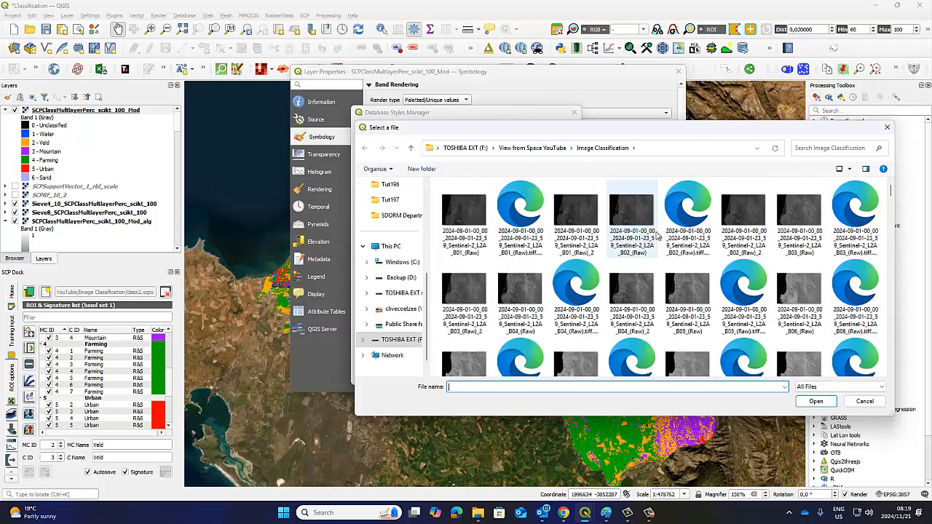
scroll(657, 234, down, 8)
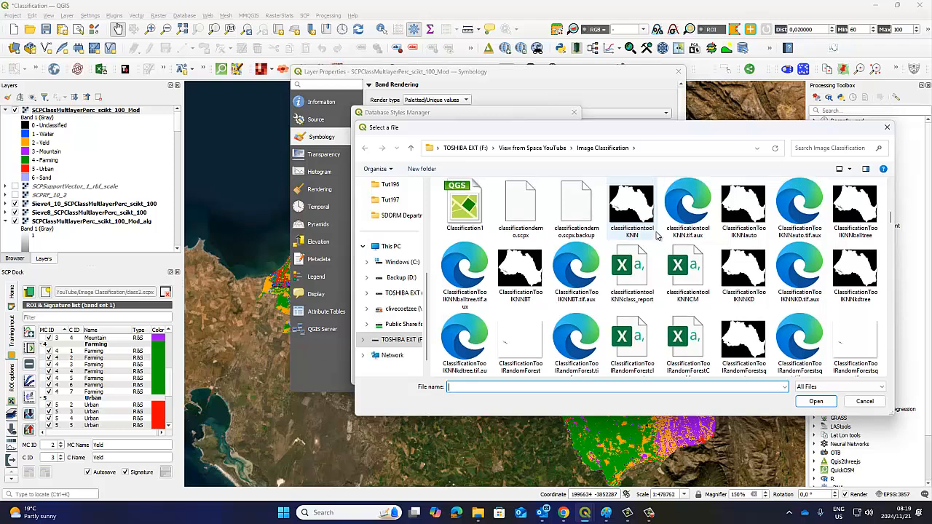
scroll(657, 234, down, 3)
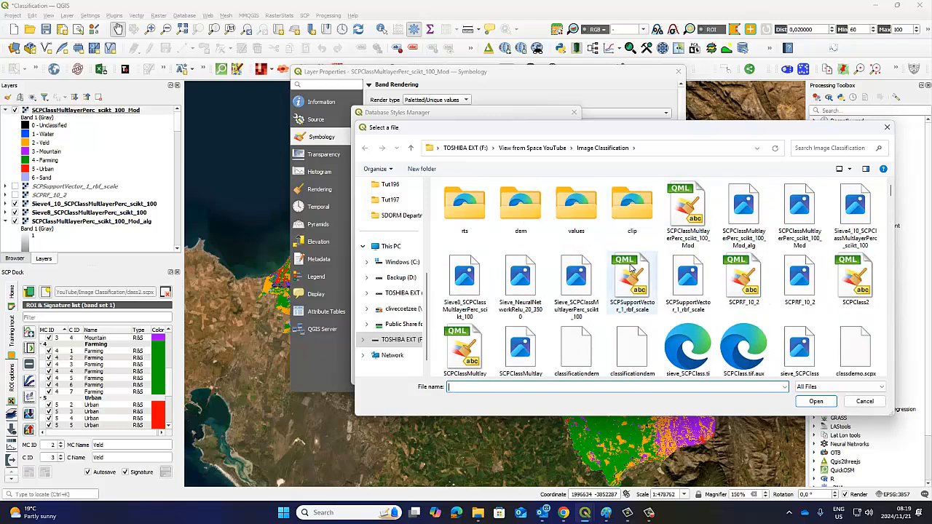
click(855, 280)
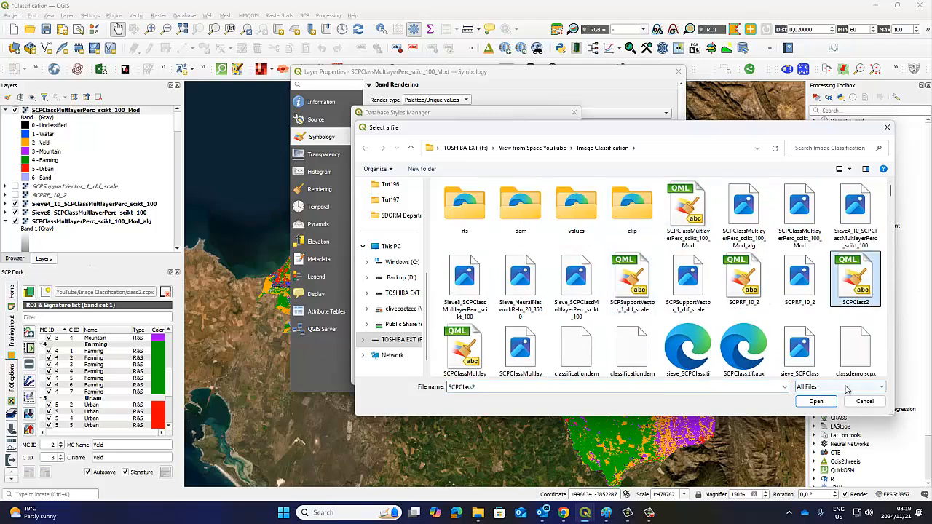
click(816, 402)
click(472, 374)
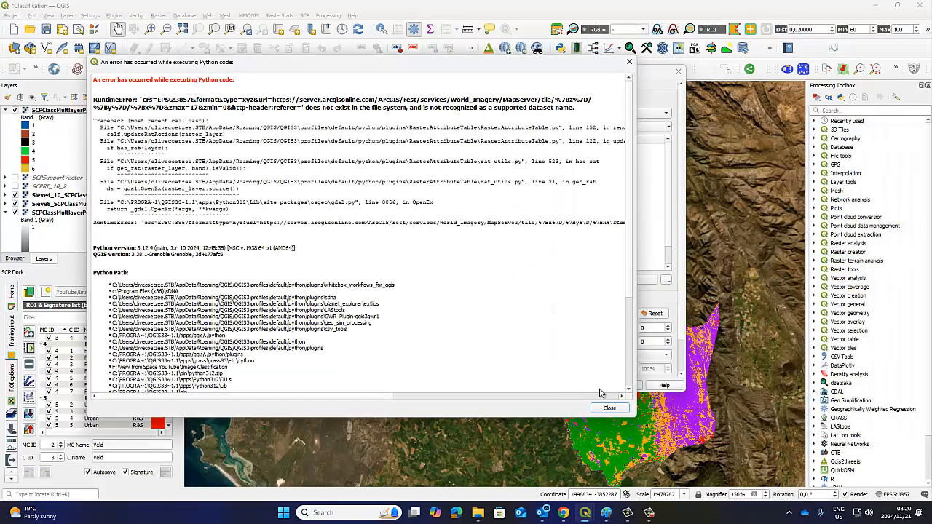
click(600, 407)
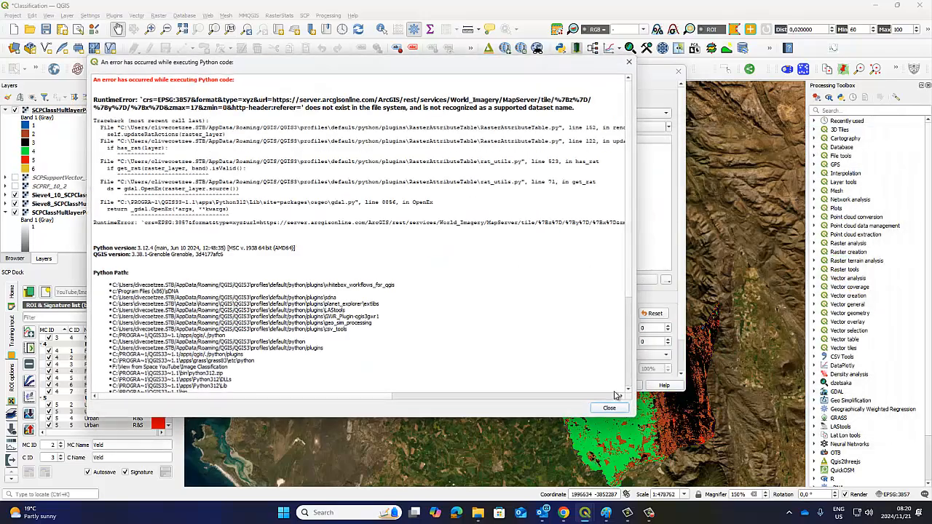
click(610, 408)
click(539, 385)
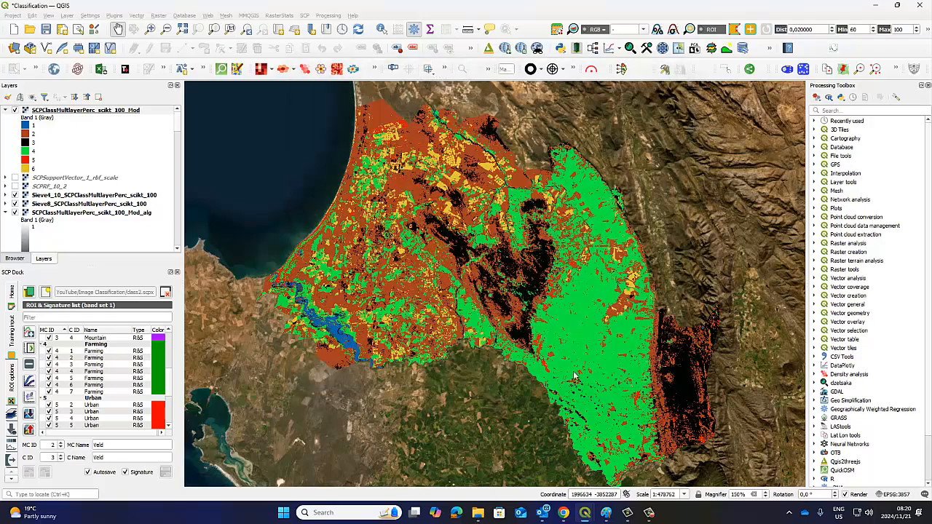
click(601, 412)
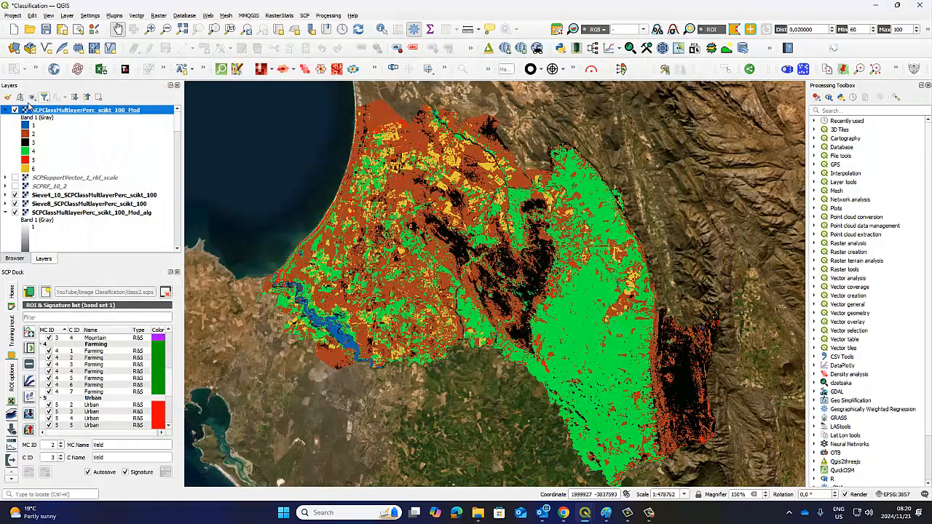
Collapse the legends of the Mod and Mod_alg layers, and hide the Mod_alg layer and the Sieve4_10, Sieve8 and Sieve layers
click(6, 110)
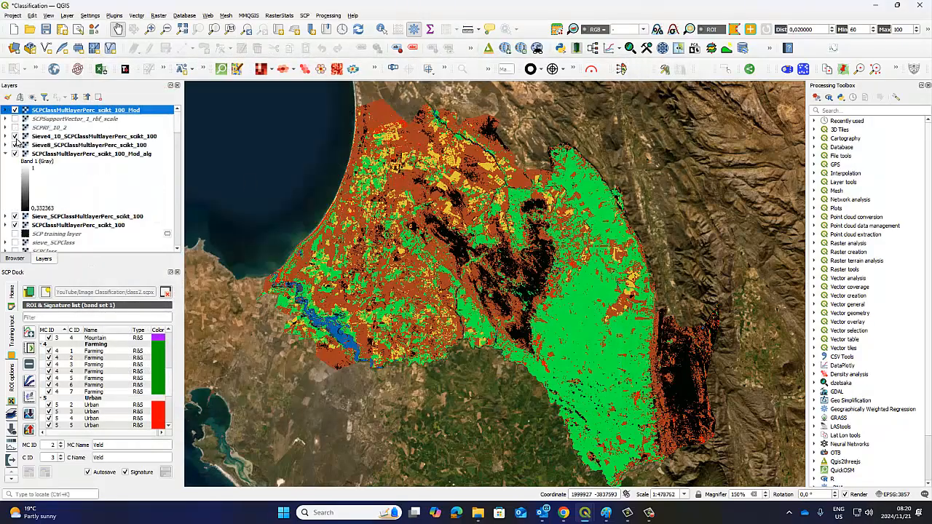
click(15, 136)
click(14, 145)
click(9, 153)
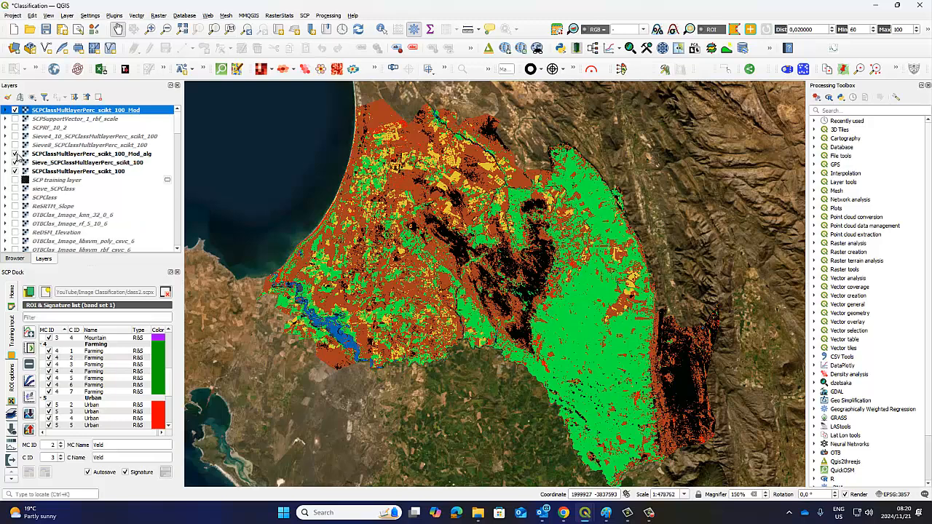
click(15, 153)
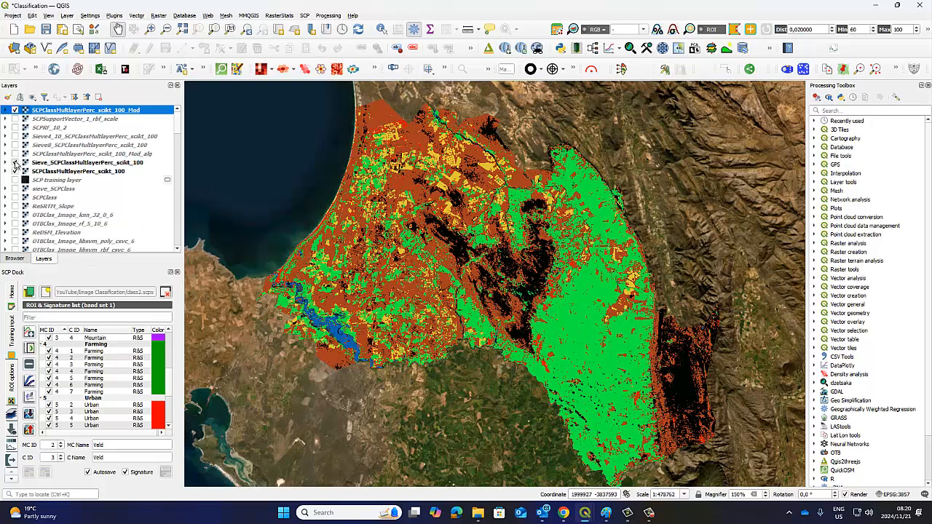
click(14, 162)
Toggle the SCPClassMultlayerPerc_scikt_100_Mod layer repeatedly to compare it with the original SCPClassMultlayerPerc_scikt_100 result, leaving the modified layer hidden
click(15, 110)
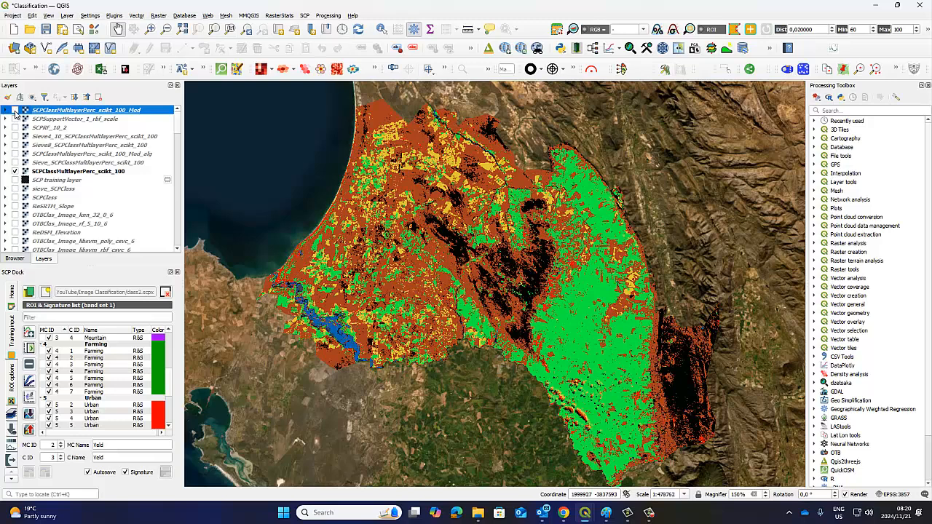
click(15, 110)
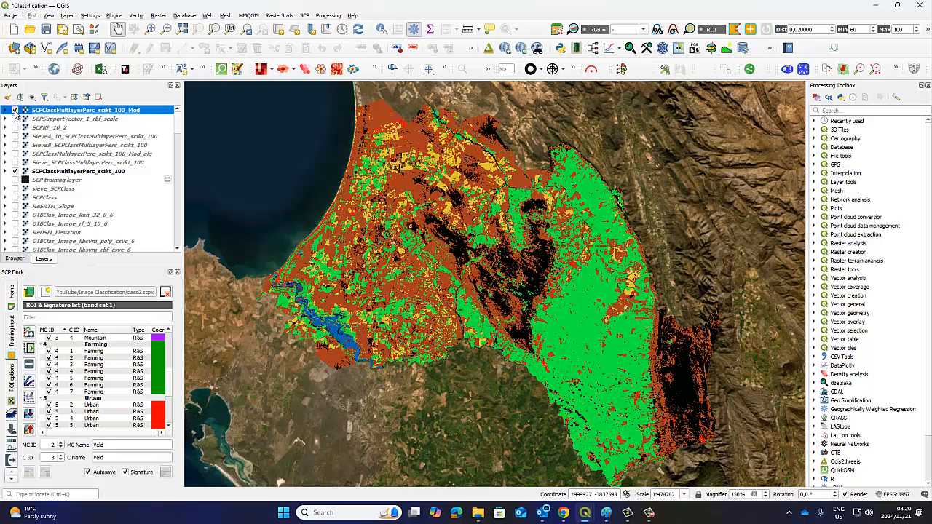
click(14, 110)
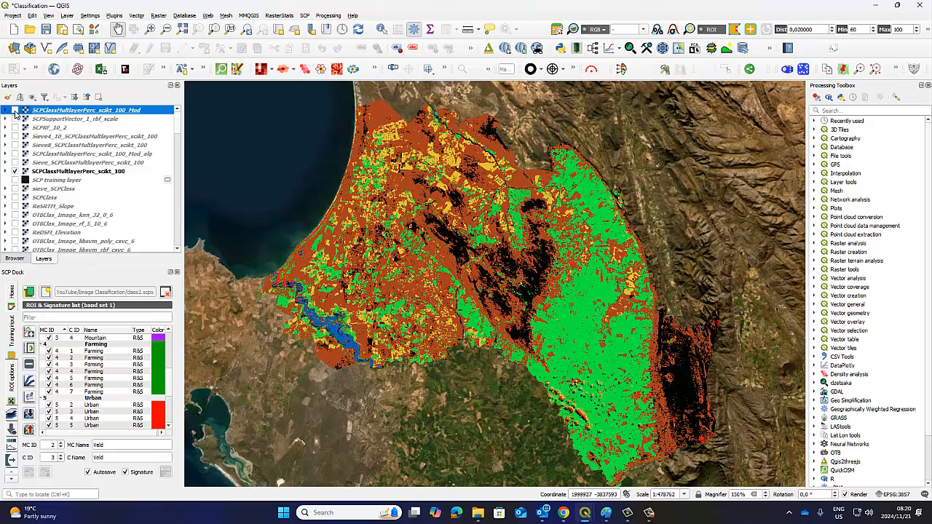
click(15, 111)
click(15, 111)
click(15, 111)
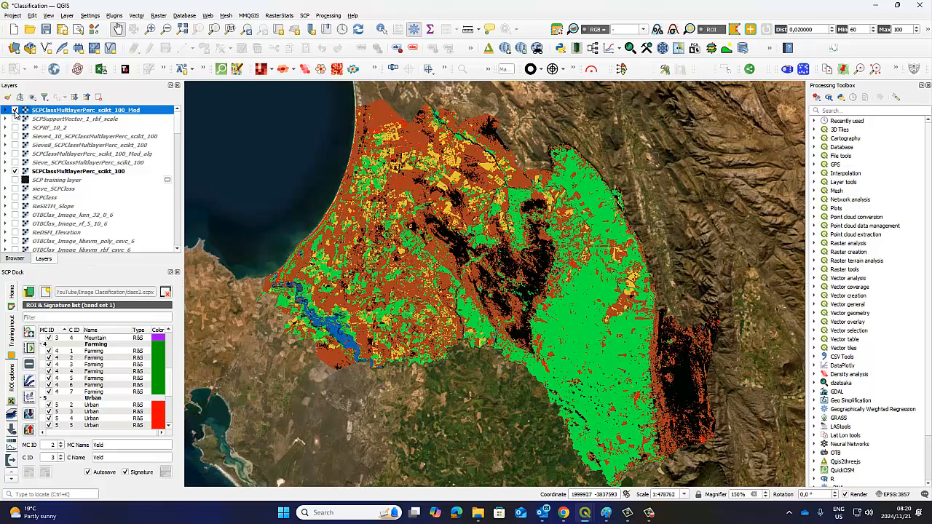
click(15, 110)
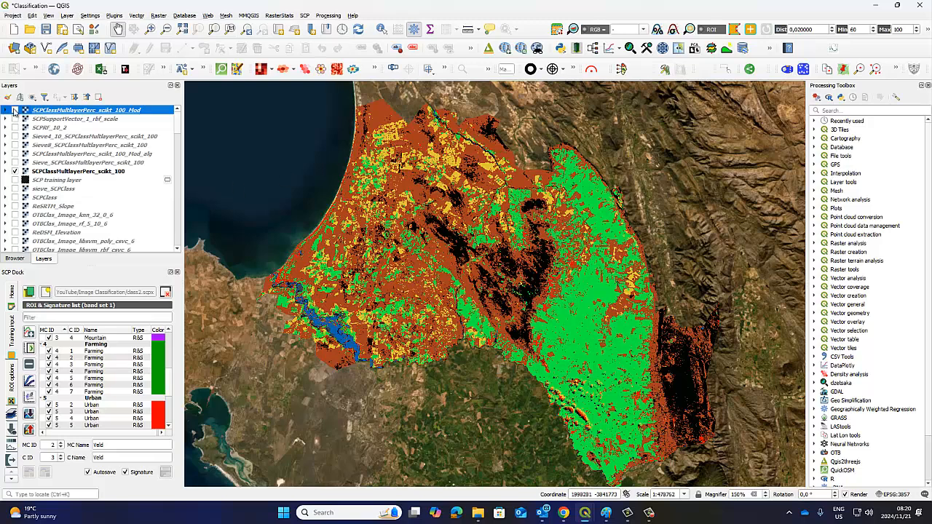
click(15, 110)
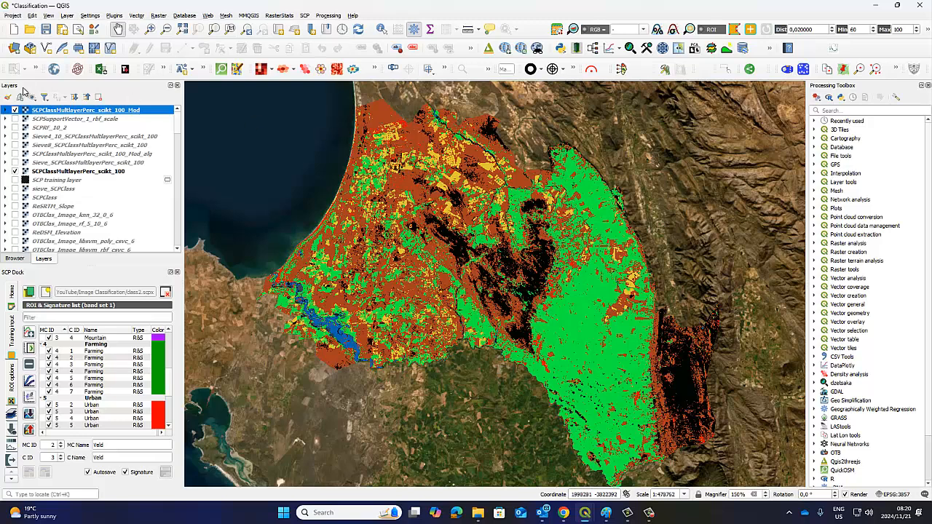
click(15, 110)
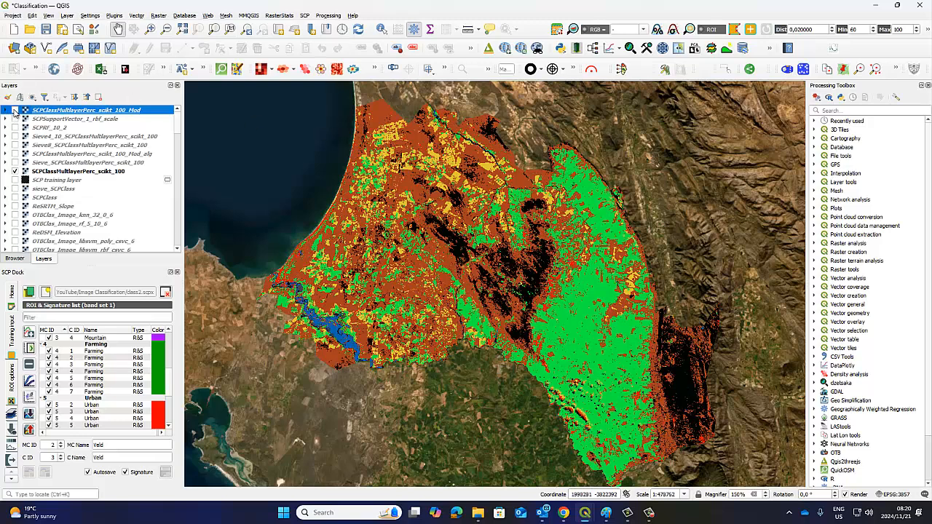
click(15, 110)
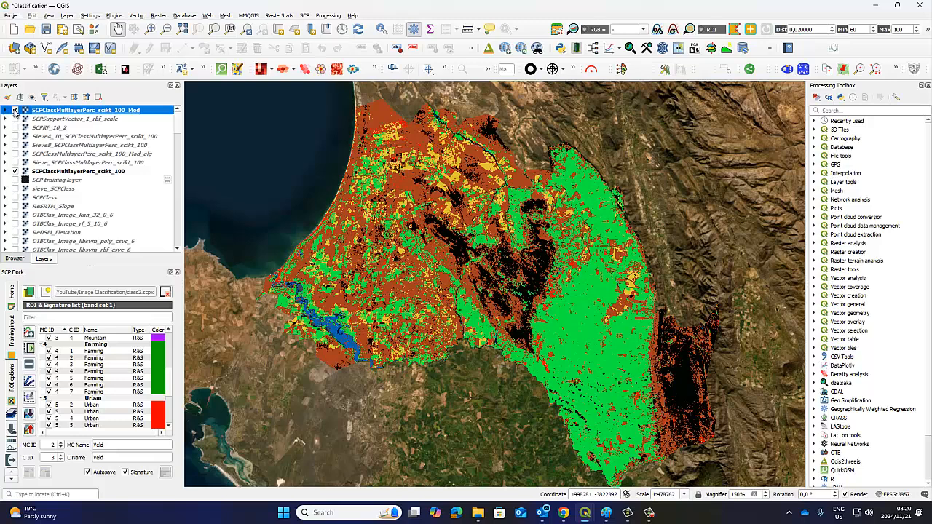
click(15, 110)
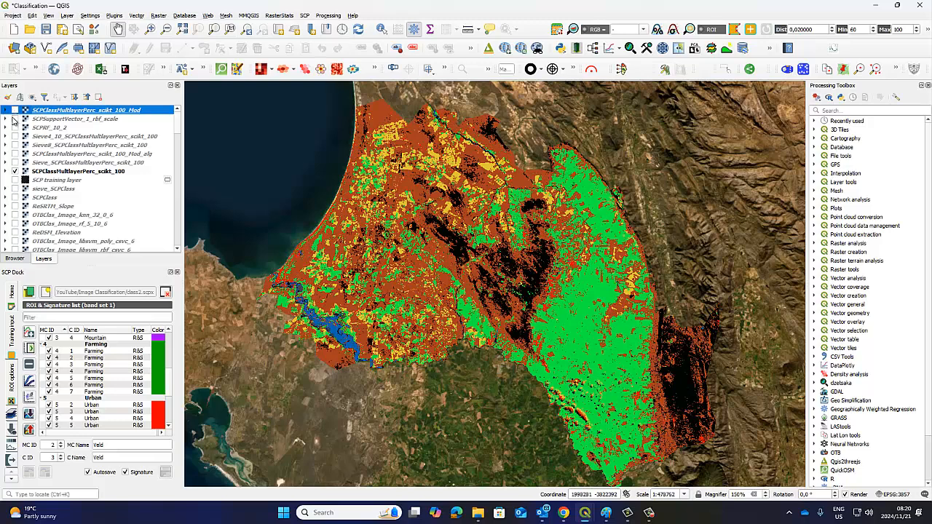
Show and hide the SCPSupportVector_1_rbf_scale and SCPRF_10_2 layers in turn to compare them with the original Multi-Layer Perceptron result
click(15, 119)
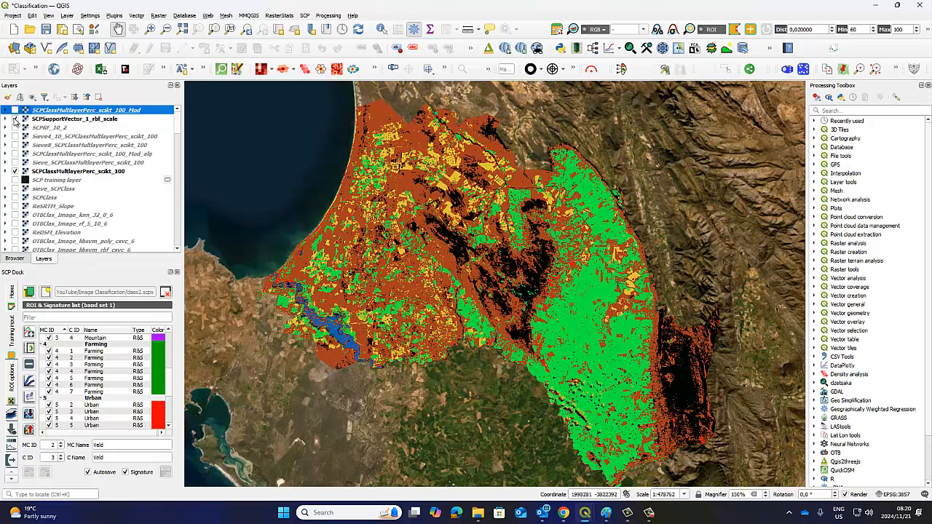
click(14, 119)
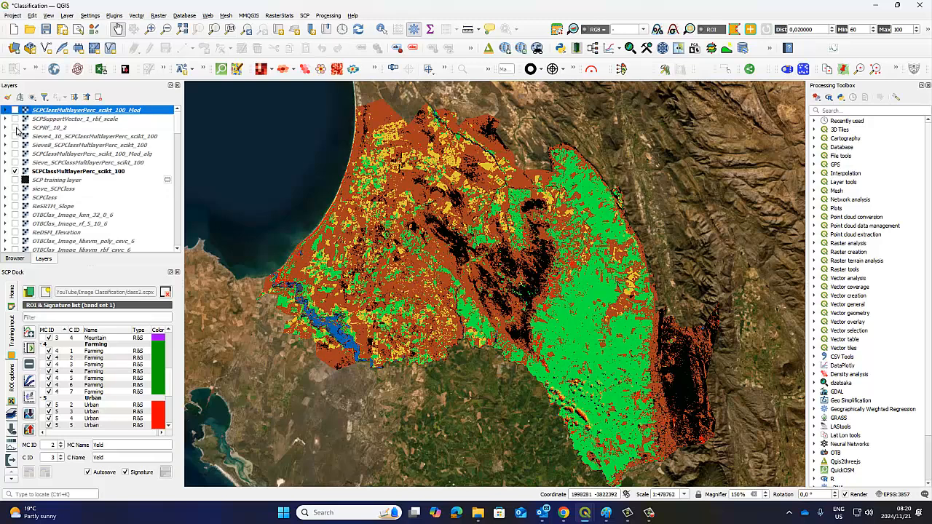
click(16, 129)
click(15, 128)
Bring up the Semi-Automatic Classification Plugin window to review the Multi-Layer Perceptron settings
mouse_move(648, 514)
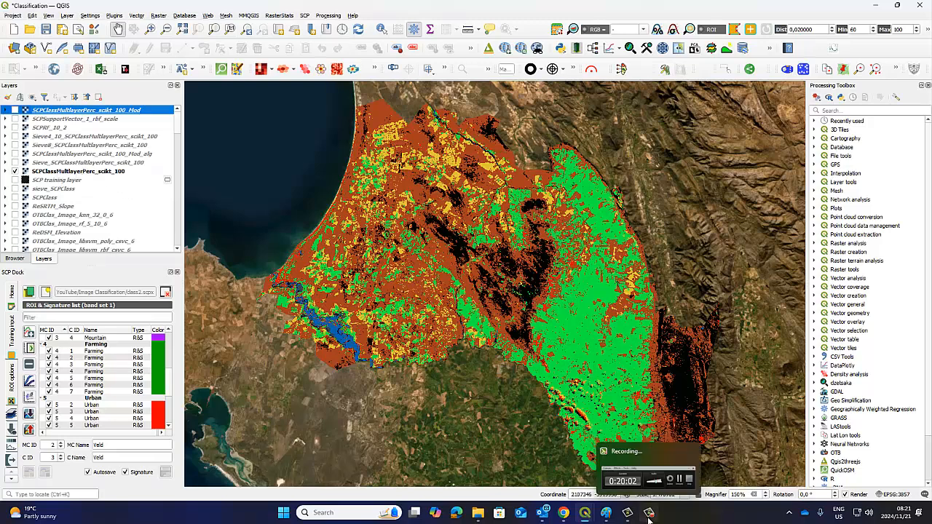
mouse_move(586, 514)
click(666, 466)
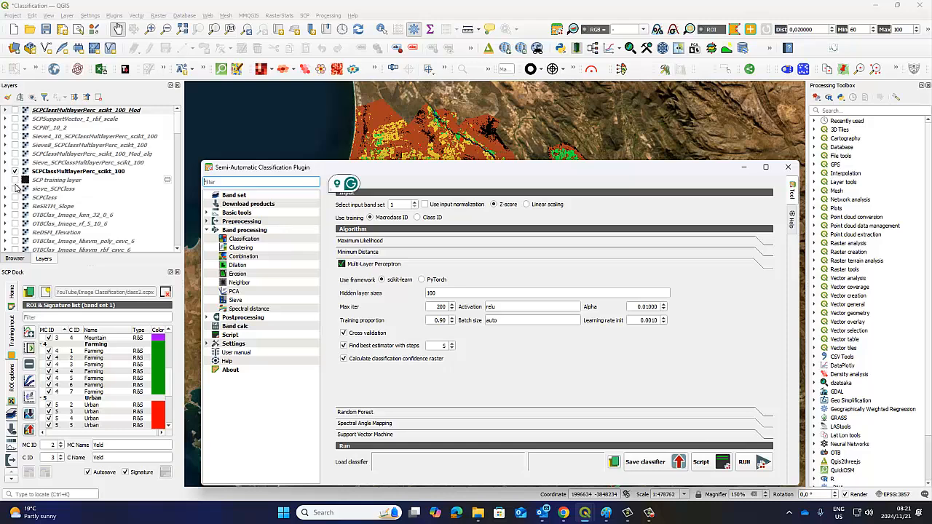
Compare the modified Multi-Layer Perceptron layer with SCPRF_10_2 by toggling both, leaving only the modified one of the two visible
scroll(91, 213, down, 3)
scroll(91, 214, up, 3)
click(15, 110)
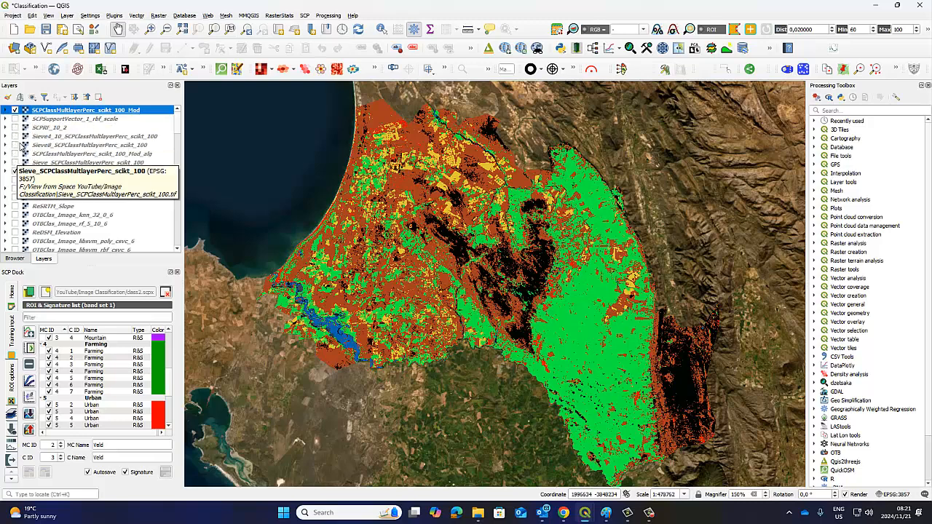
click(16, 127)
click(16, 111)
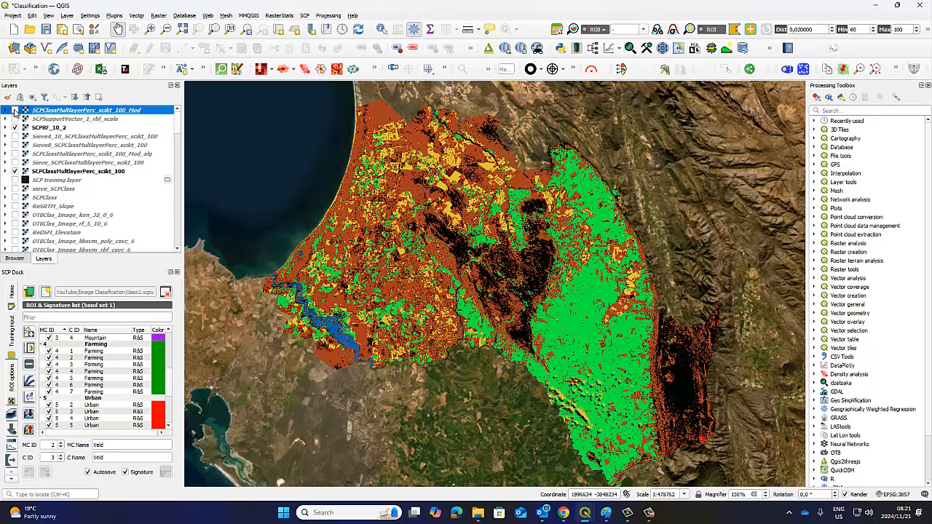
click(15, 111)
click(15, 127)
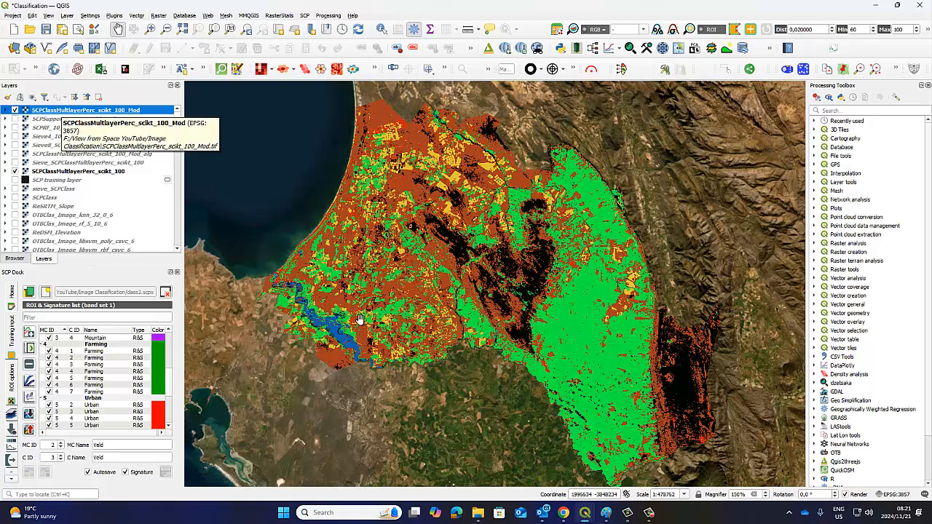
Switch to File Explorer, refresh the Image Classification folder to check its output files, and minimize the window
mouse_move(480, 515)
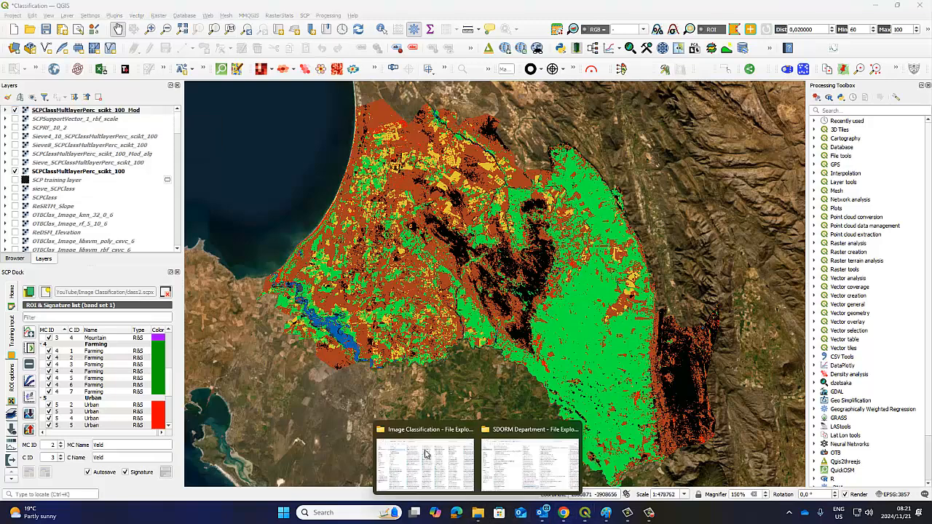
click(393, 444)
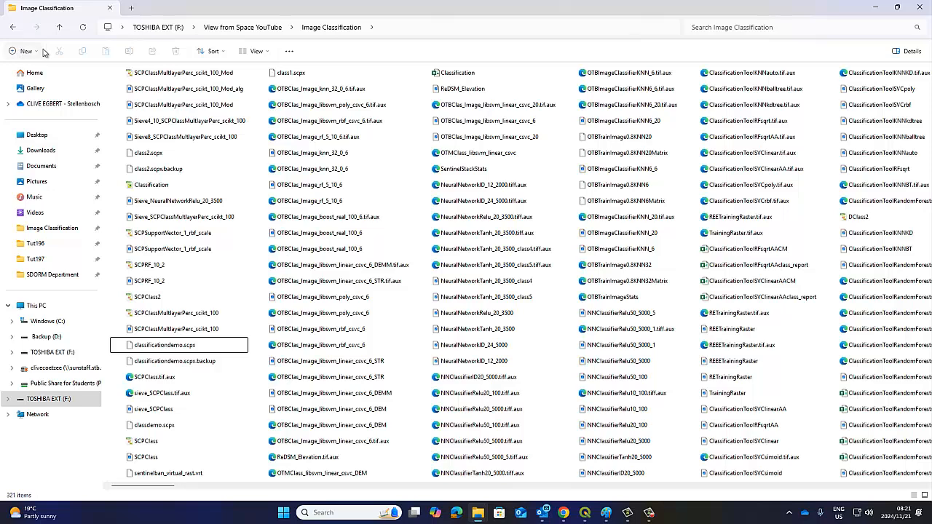
click(82, 29)
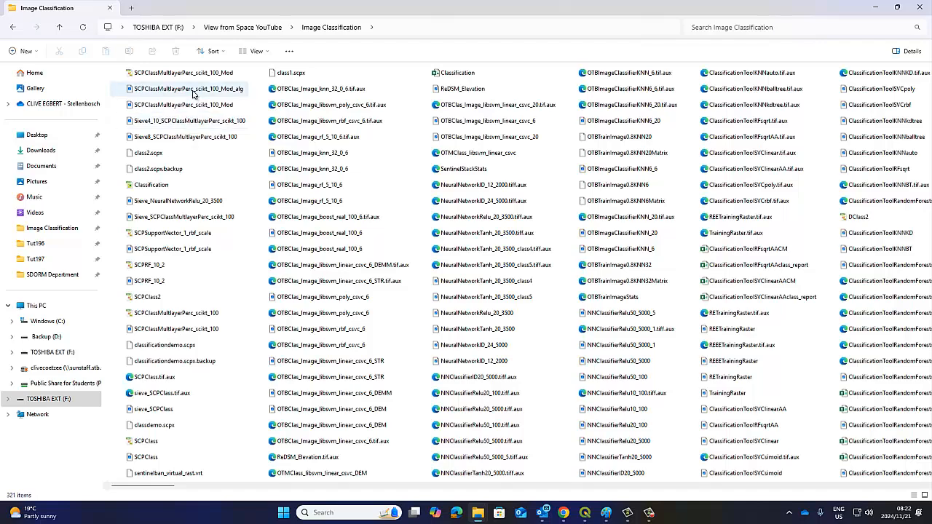
click(875, 7)
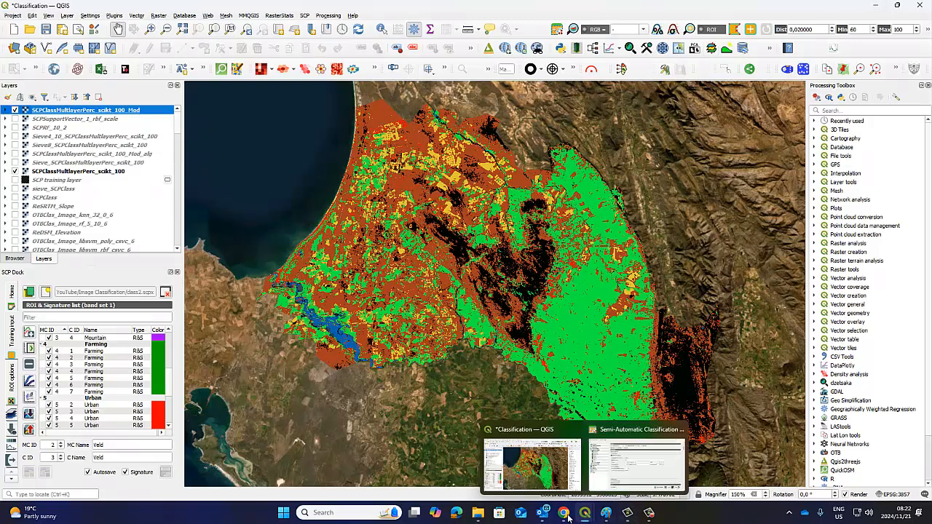
Check the plugin's classification options again, and return to the SCPClassMultlayerPerc_scikt_100_Mod layer in the main window
mouse_move(567, 517)
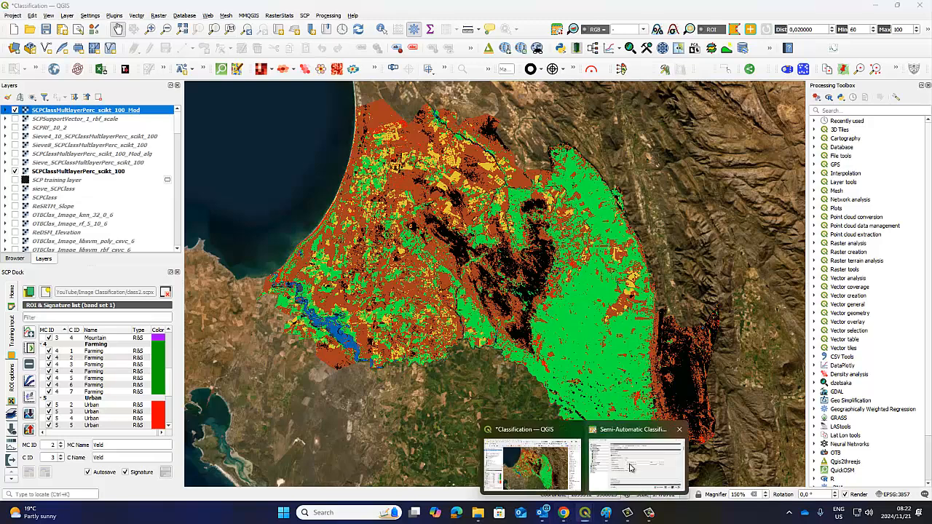
click(648, 459)
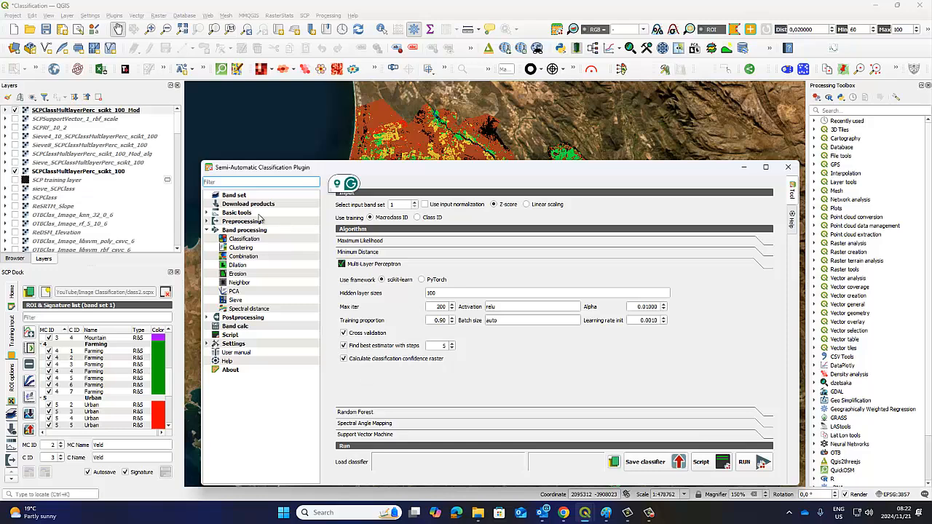
click(97, 112)
click(97, 111)
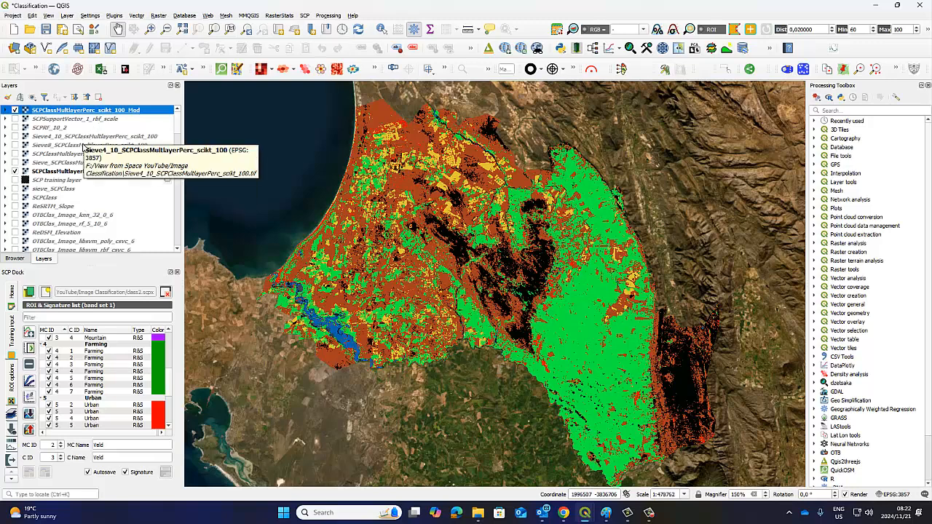
Look through the layer list, compare the modified classification with the original once more, and leave the modified layer hidden
scroll(128, 197, down, 5)
scroll(137, 212, down, 5)
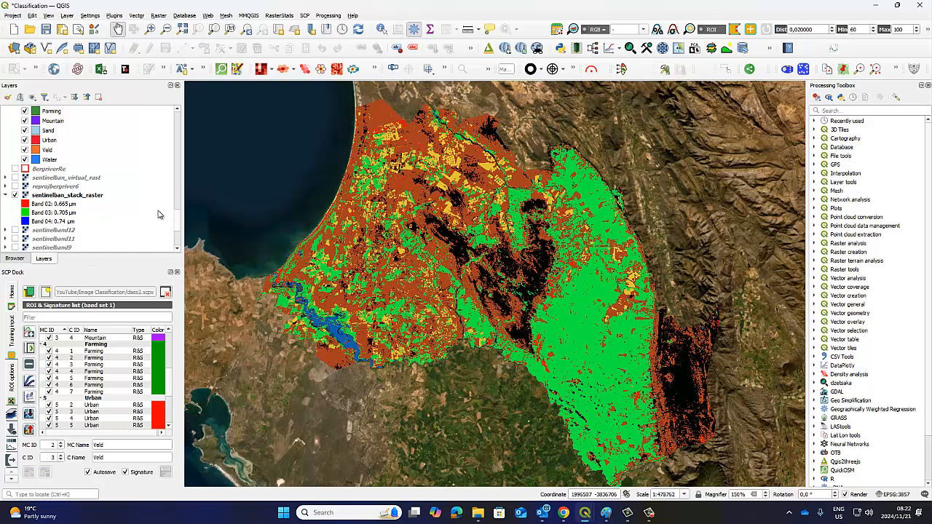
drag(178, 223, 193, 117)
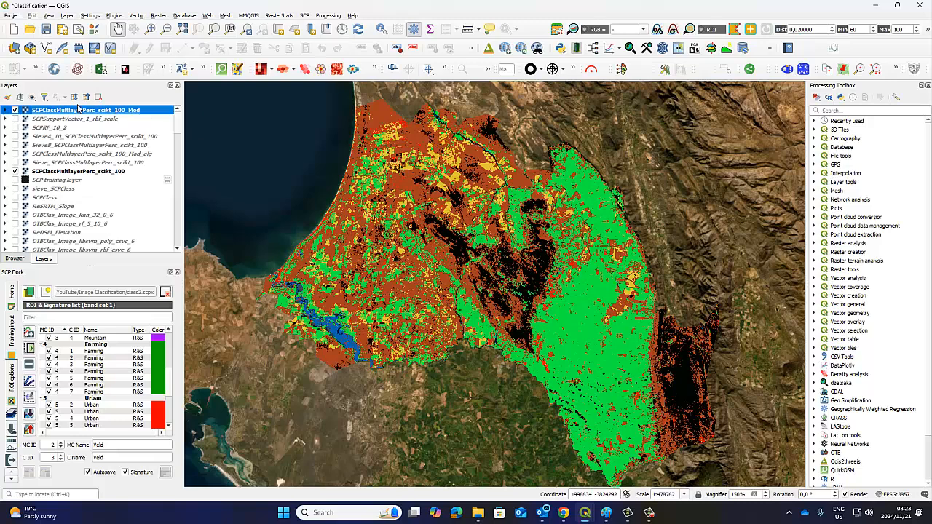
click(14, 109)
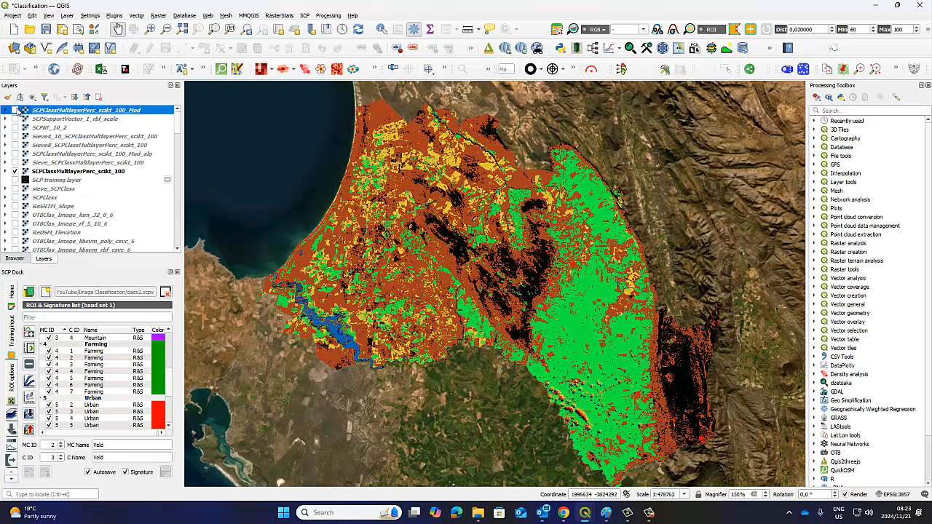
click(15, 109)
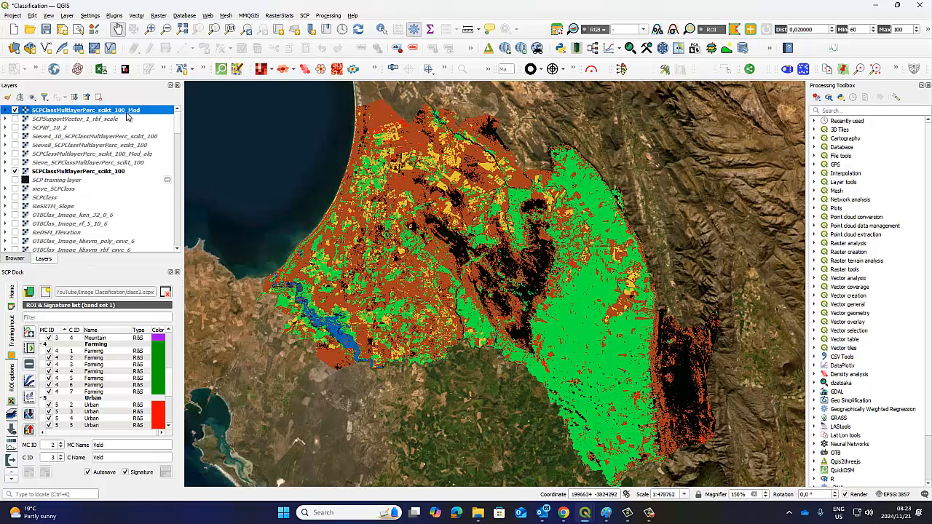
click(15, 109)
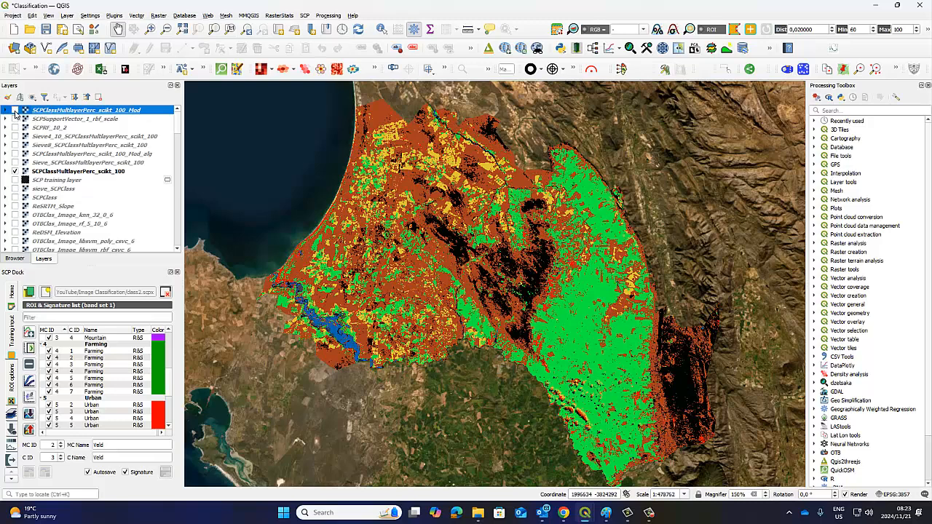
click(15, 110)
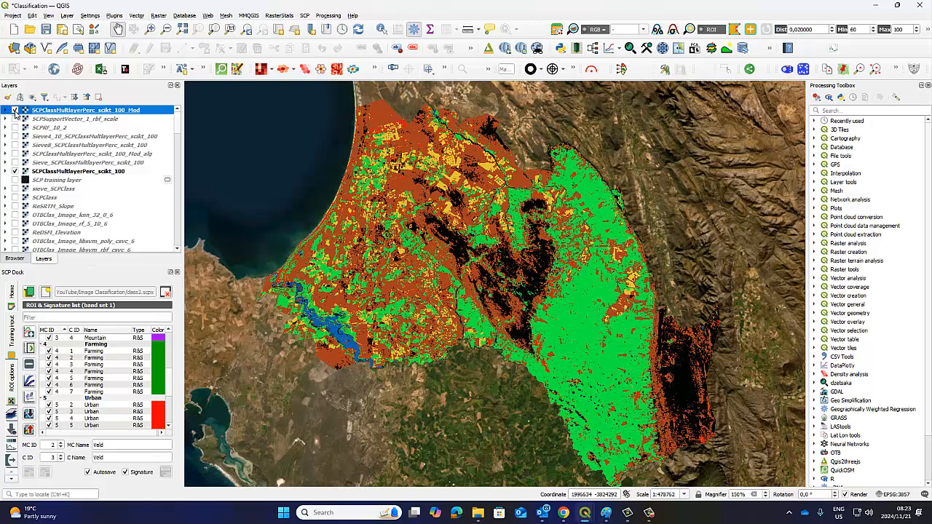
click(14, 110)
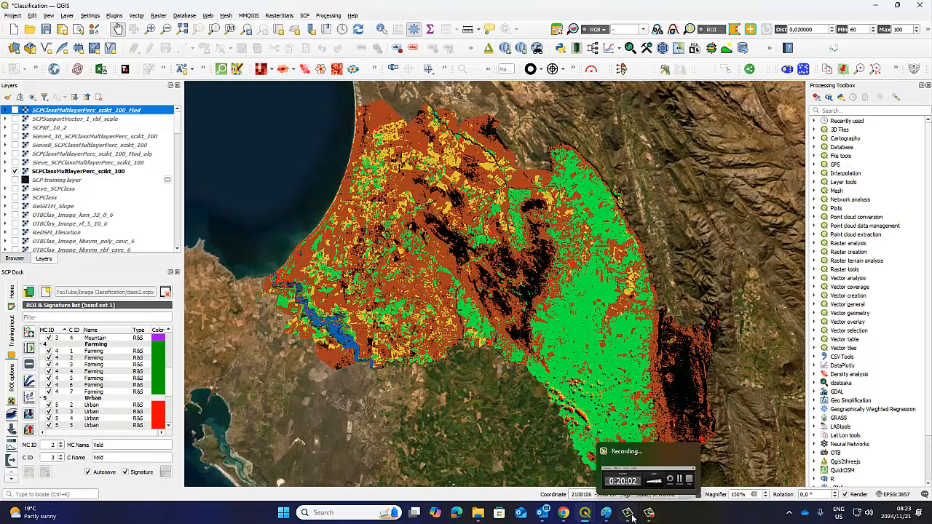
Reopen the Semi-Automatic Classification Plugin window, reposition it over the map, and set the Multi-Layer Perceptron framework to PyTorch
mouse_move(602, 502)
click(636, 458)
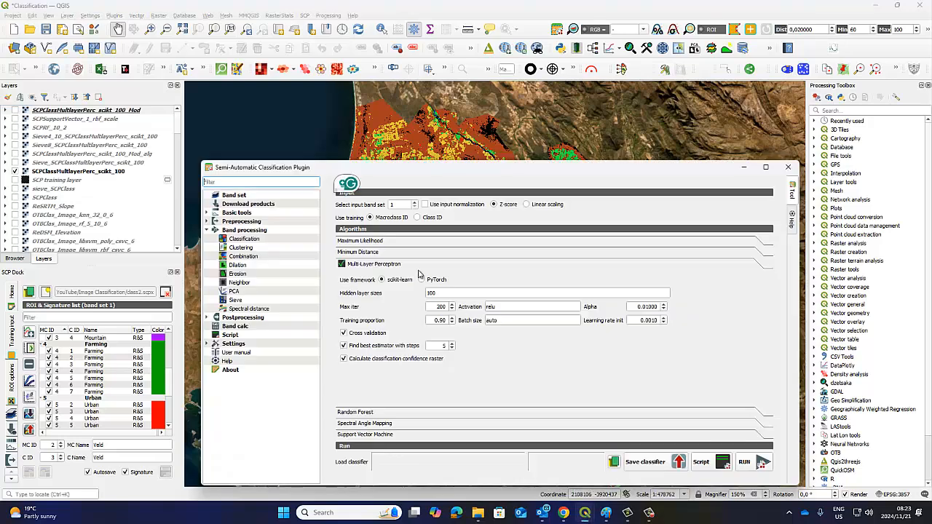
drag(398, 172, 383, 145)
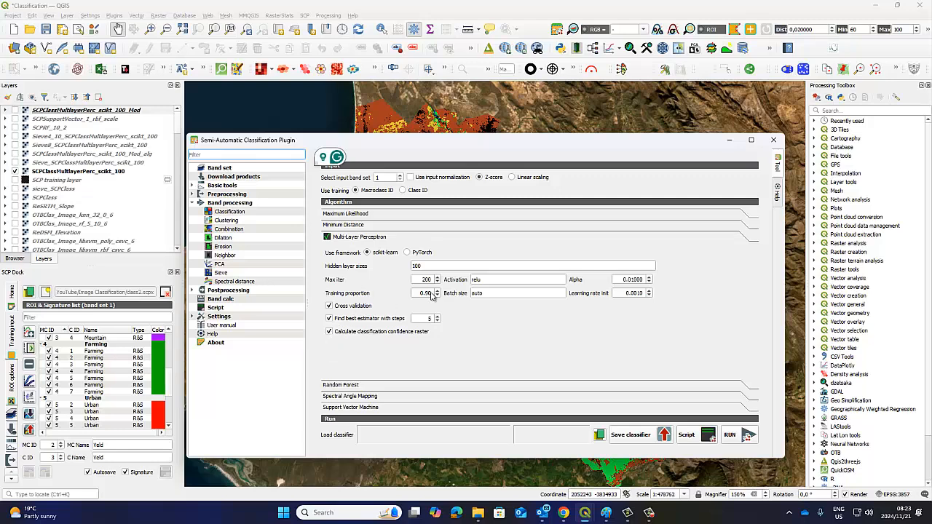
click(511, 283)
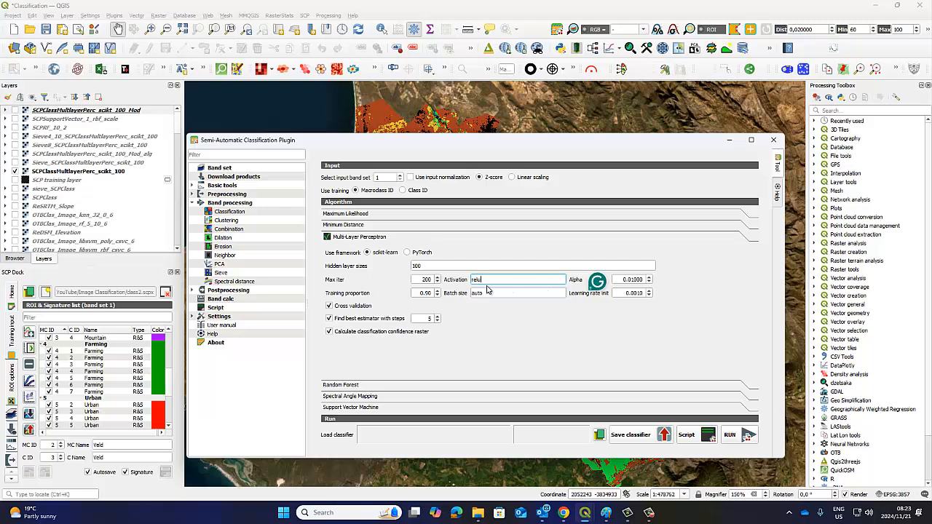
click(407, 253)
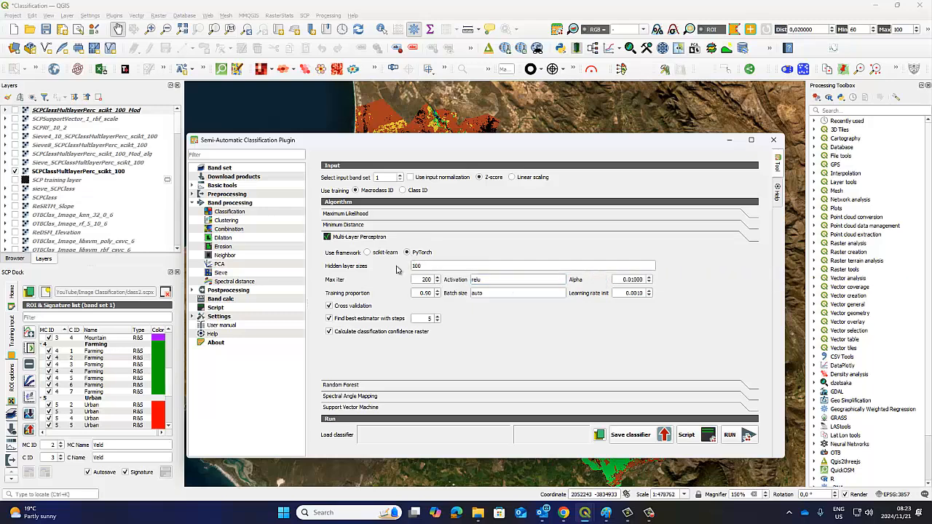
Turn off cross validation, finding the best estimator with steps, and calculating the classification confidence raster for the Multi-Layer Perceptron
click(328, 306)
click(329, 318)
click(329, 332)
Try to run the PyTorch classification with output file SCPClassMultlayerPerc_pytorch_100.qml in the Image Classification folder, and dismiss the resulting messages
click(732, 437)
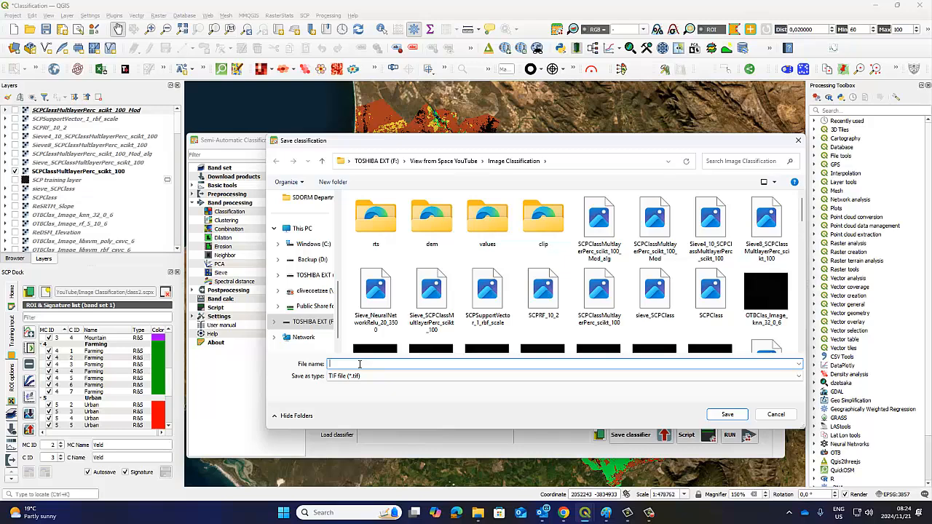
text(SCP)
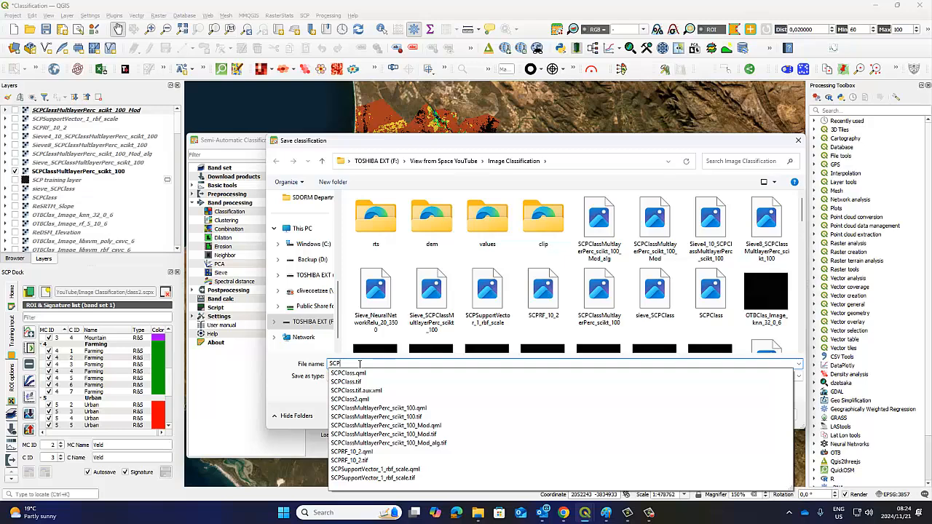
text(Class)
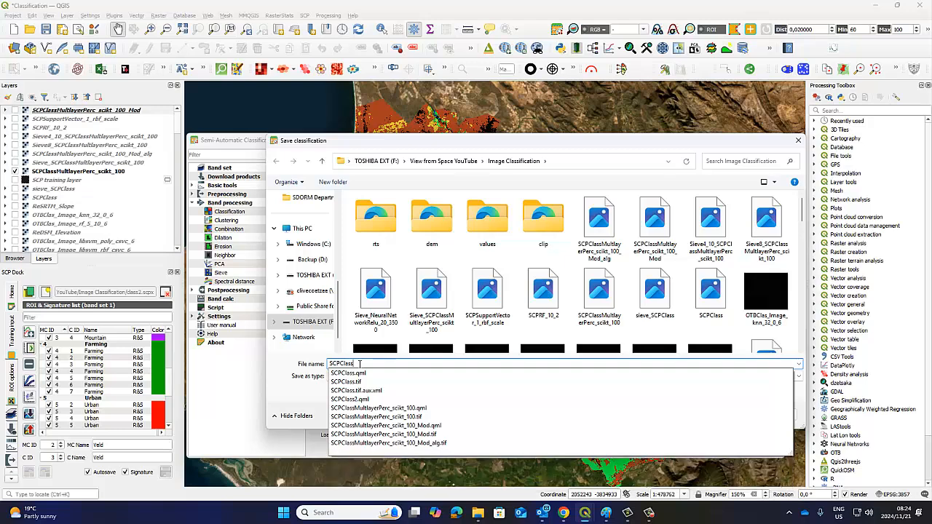
text(M)
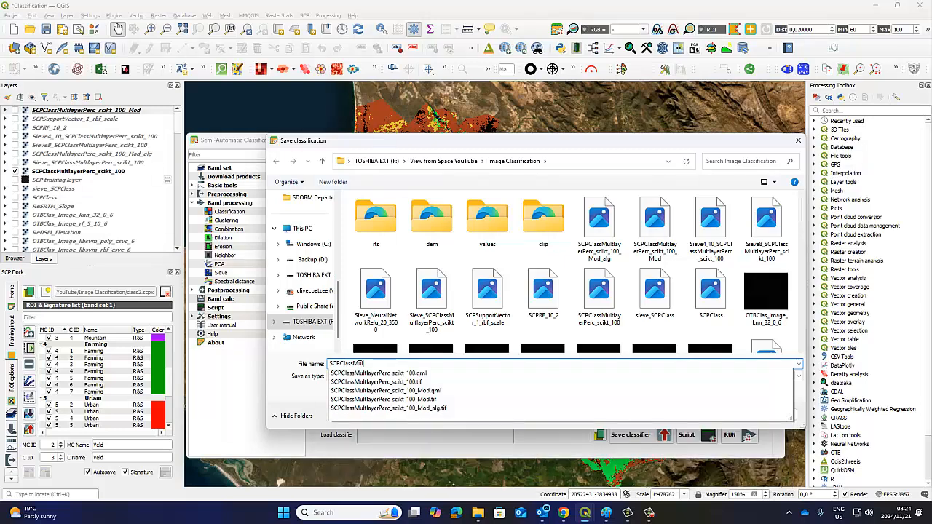
text(ult)
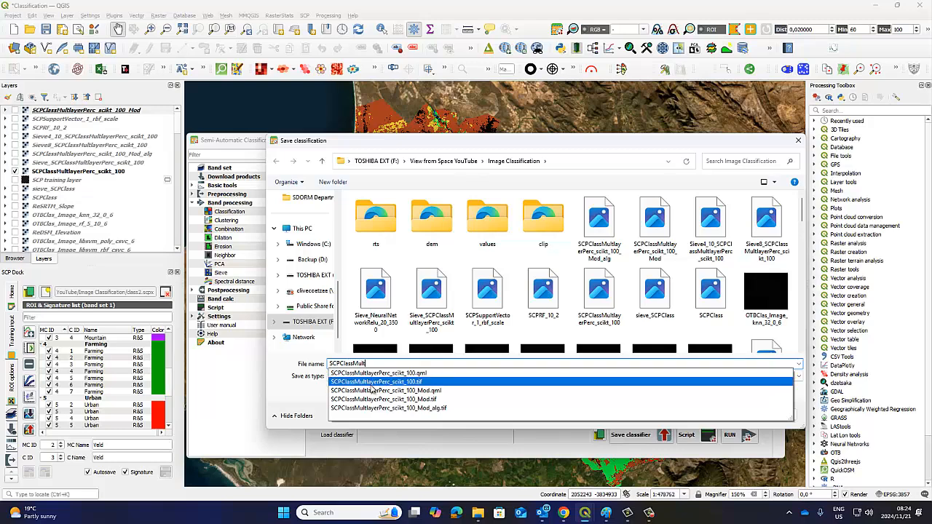
click(373, 374)
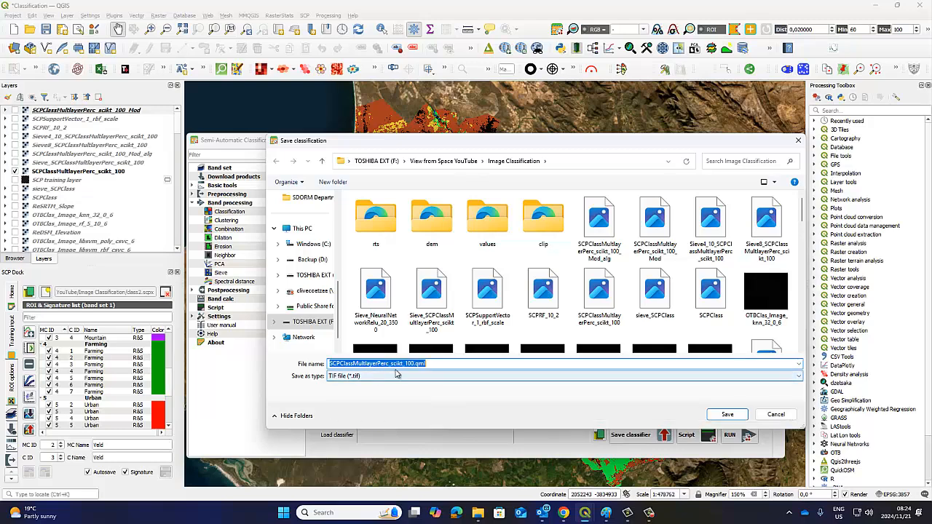
mouse_move(455, 150)
mouse_down()
mouse_move(455, 325)
mouse_move(441, 156)
mouse_up()
key(BackSpace)
key(BackSpace)
key(BackSpace)
key(BackSpace)
key(BackSpace)
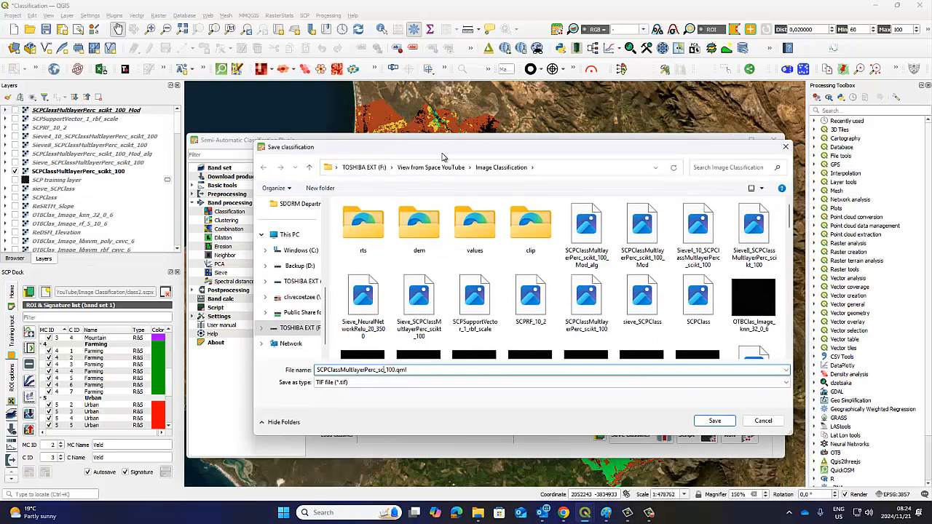
text(pytorch)
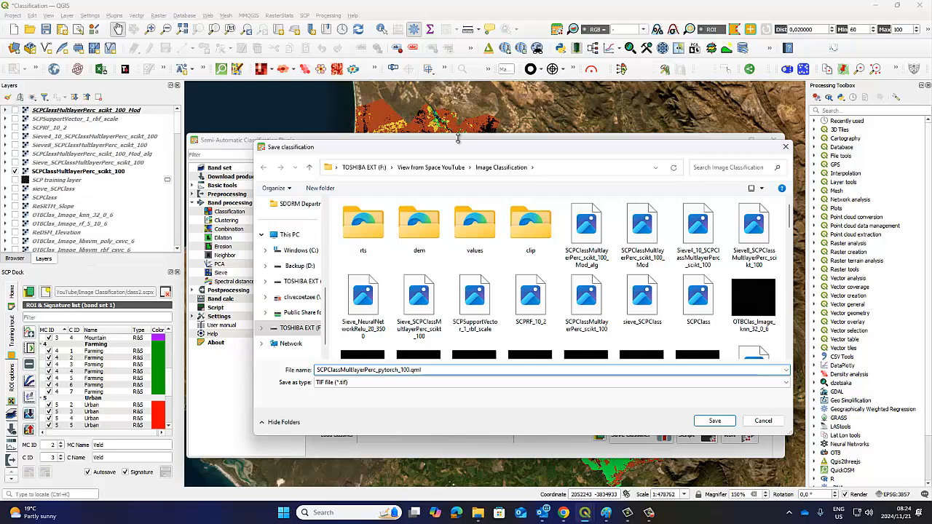
drag(455, 143, 523, 174)
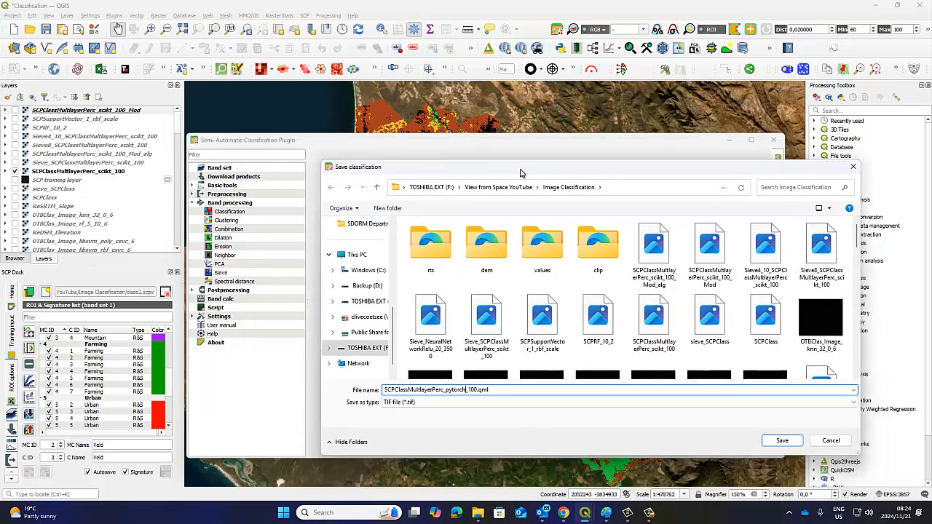
click(775, 441)
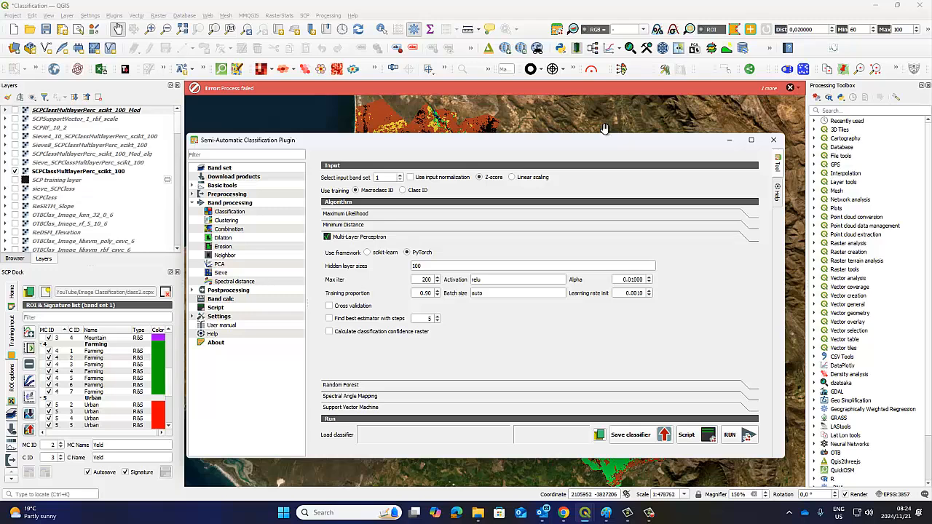
click(790, 87)
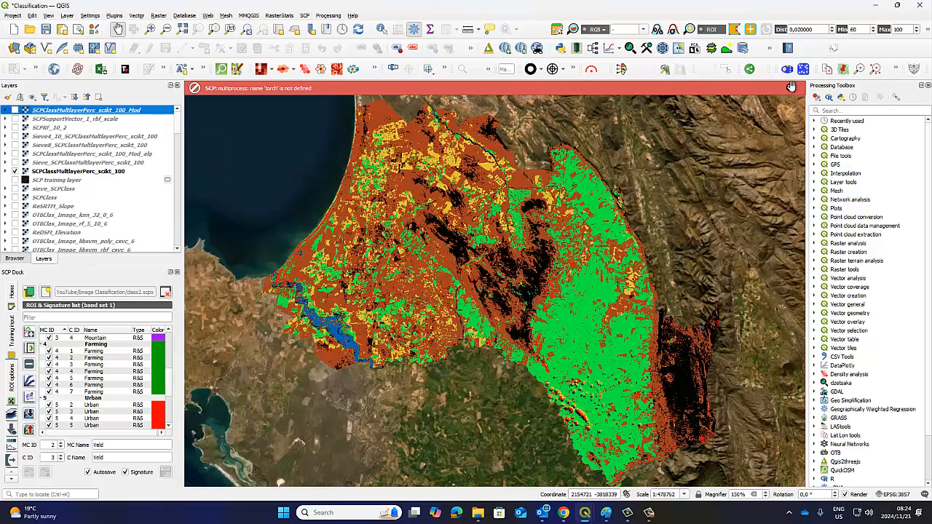
click(792, 86)
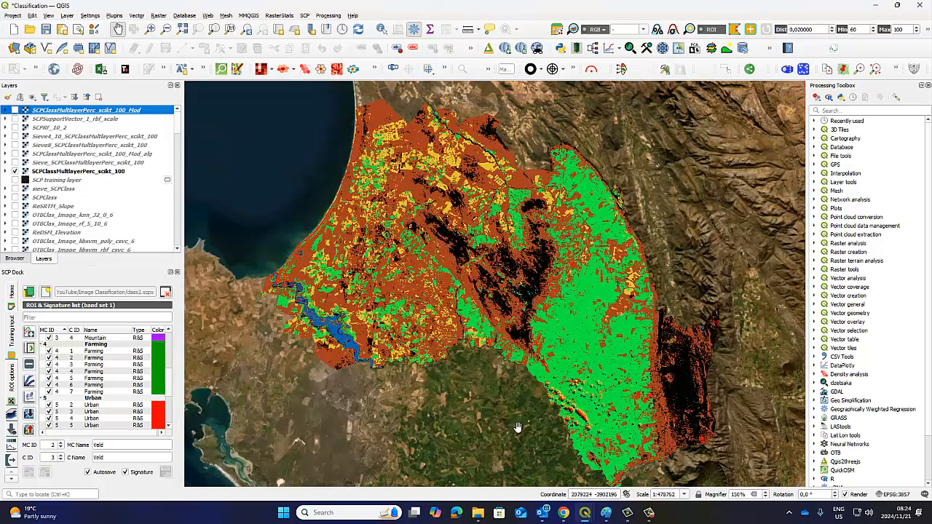
Return to the Semi-Automatic Classification Plugin window, set the framework to scikit-learn, and set the hidden layer sizes to 500
mouse_move(585, 513)
click(639, 466)
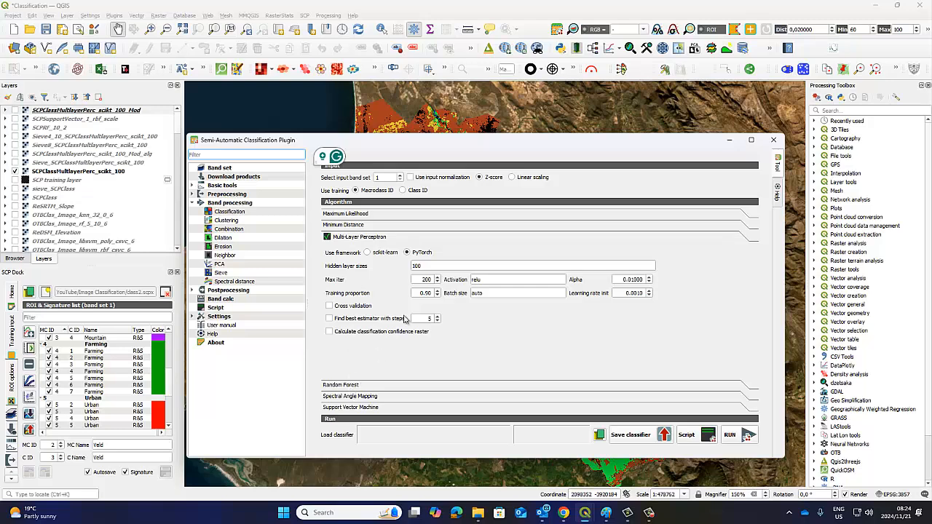
click(369, 253)
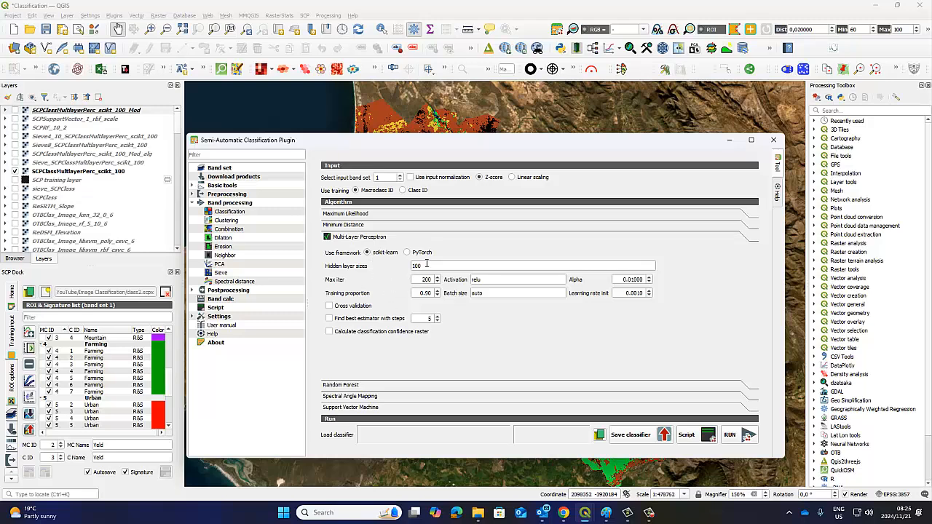
double_click(429, 266)
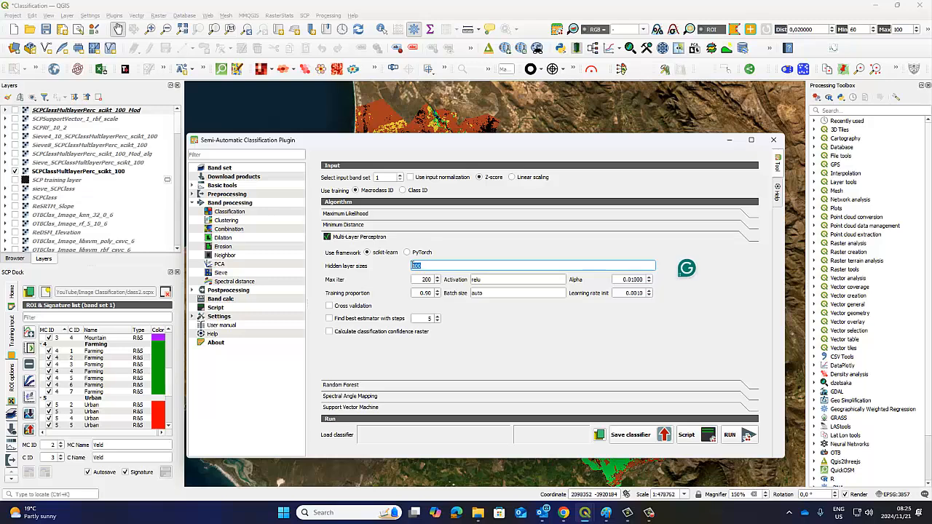
text(500)
Run the scikit-learn Multi-Layer Perceptron classification, saving the output as SCPClassMultlayerPerc_scikt_500 in the Image Classification folder
click(734, 435)
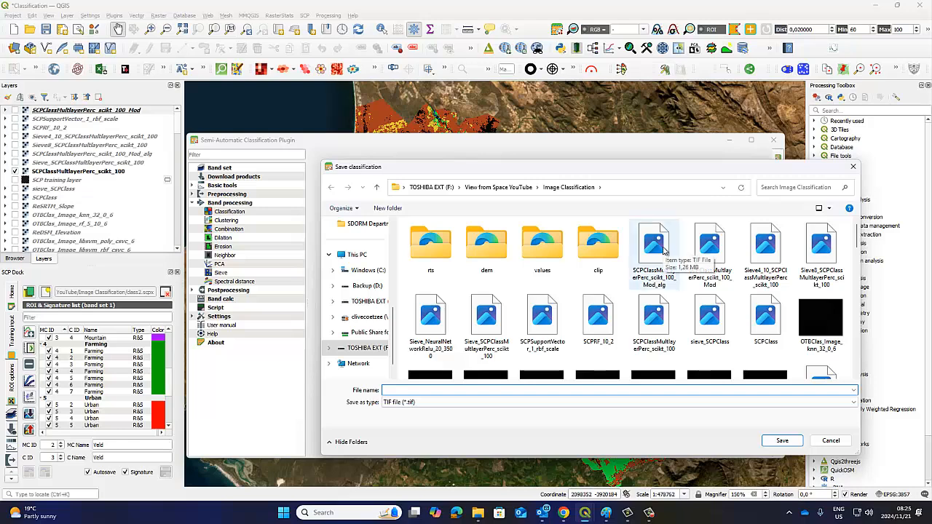
click(709, 251)
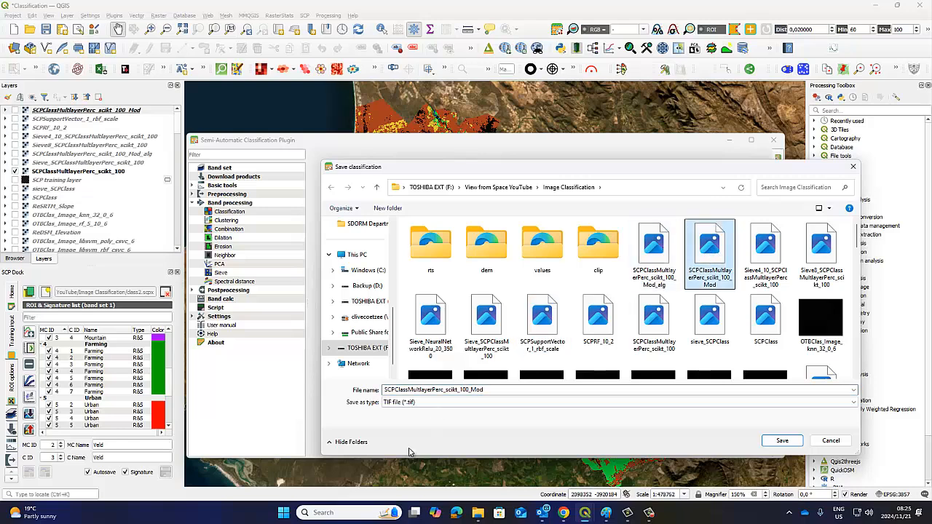
click(490, 390)
click(490, 390)
key(BackSpace)
key(BackSpace)
key(BackSpace)
key(BackSpace)
key(BackSpace)
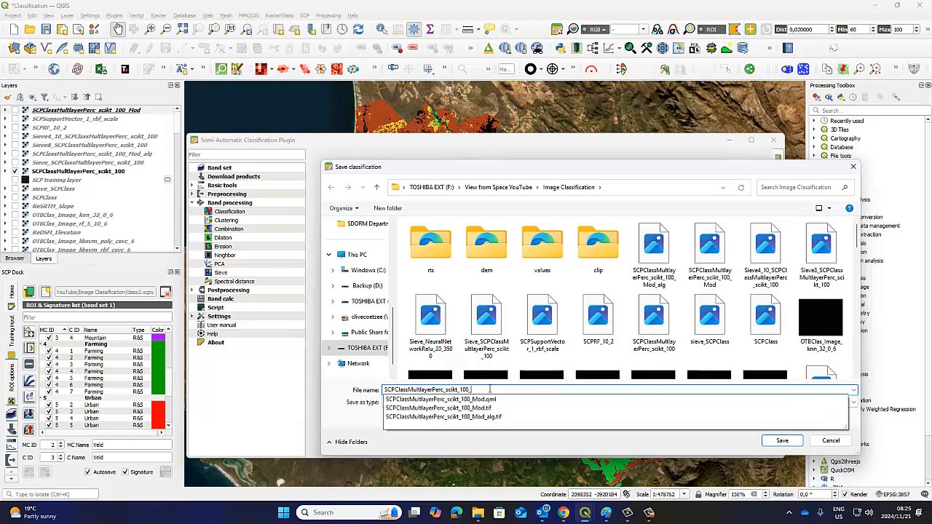
text(5)
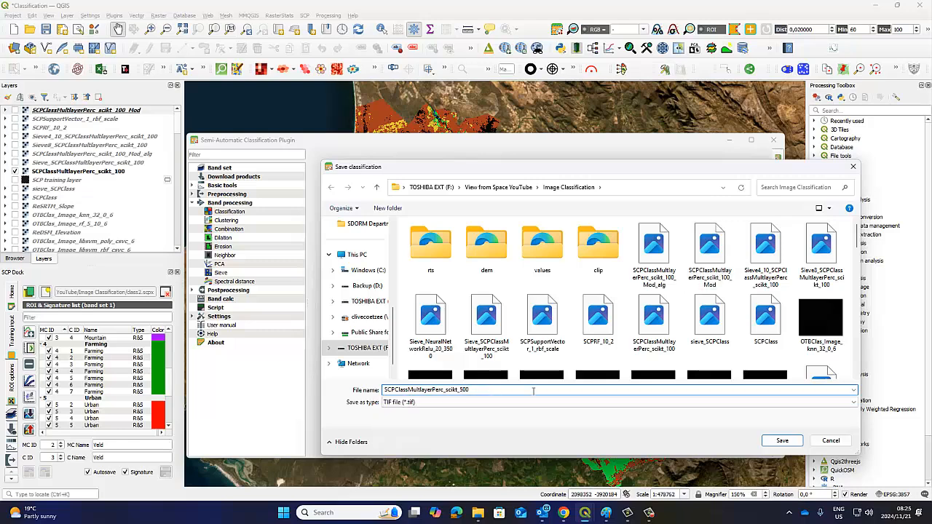
click(782, 440)
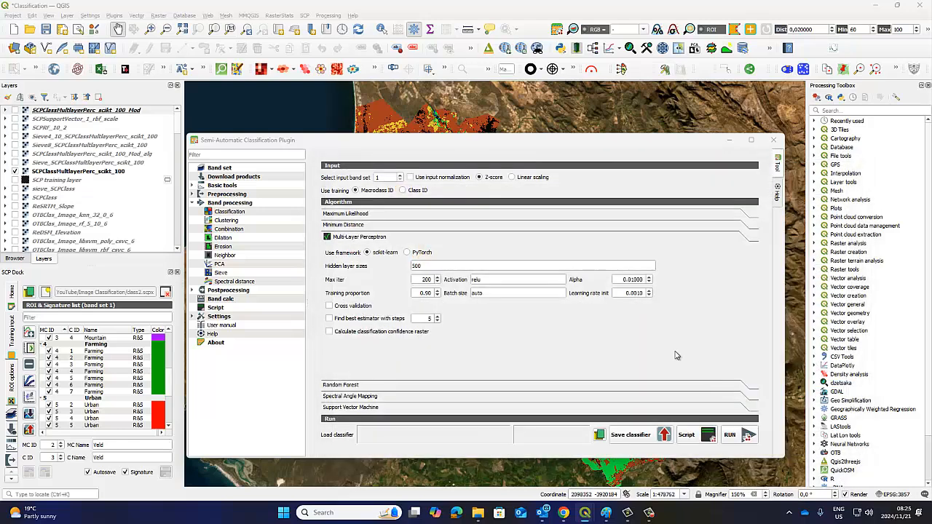
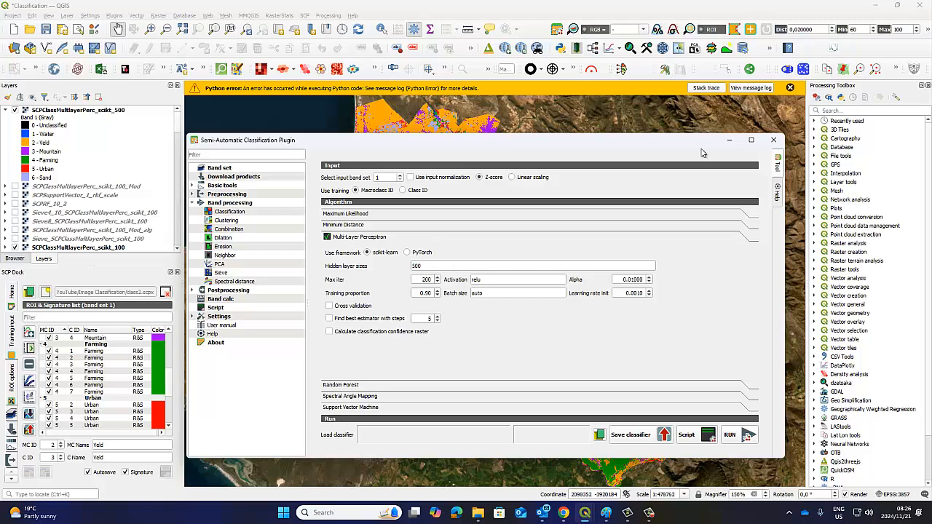
Minimize the plugin window, collapse the legend of the SCPClassMultlayerPerc_scikt_500 layer, and open that layer's properties
click(729, 140)
click(6, 110)
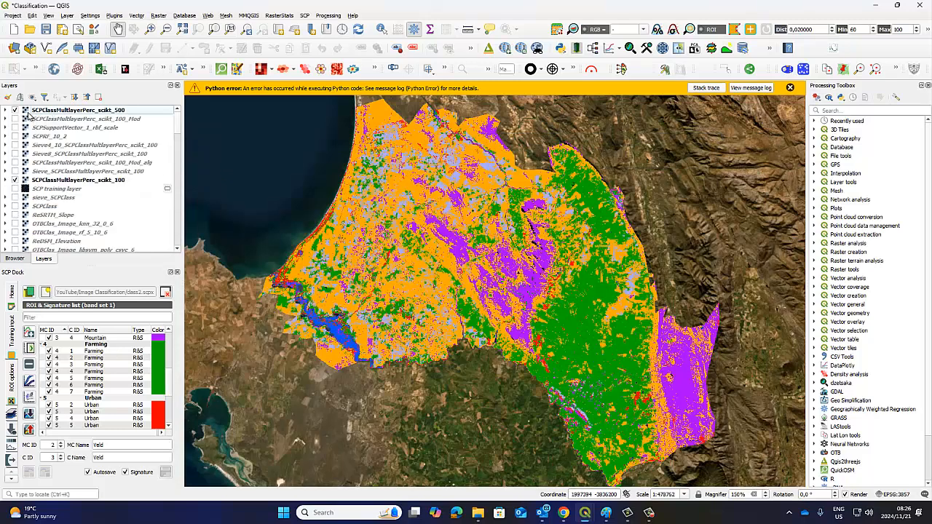
click(47, 110)
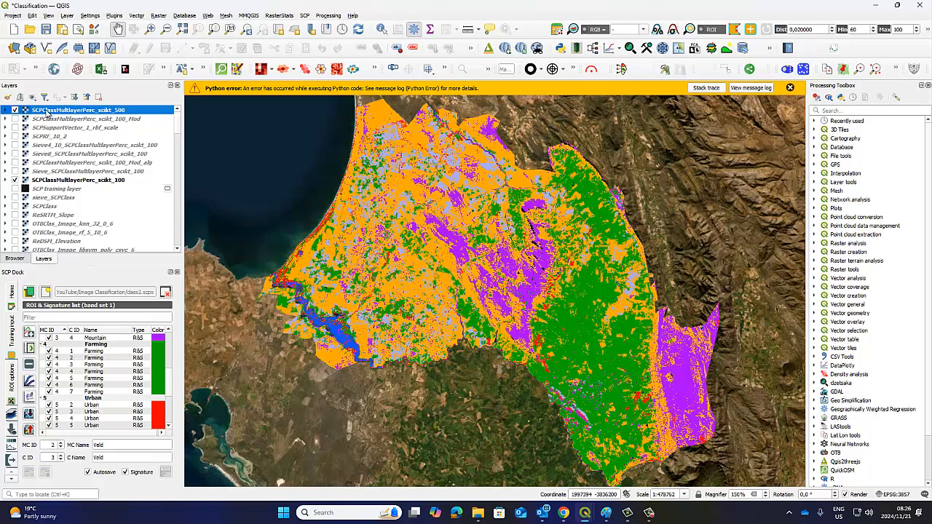
right_click(47, 111)
click(149, 314)
Load the SCPClass2 style file from the Image Classification folder onto the scikt_500 layer, dismiss the Python error messages, and accept the symbology
click(397, 386)
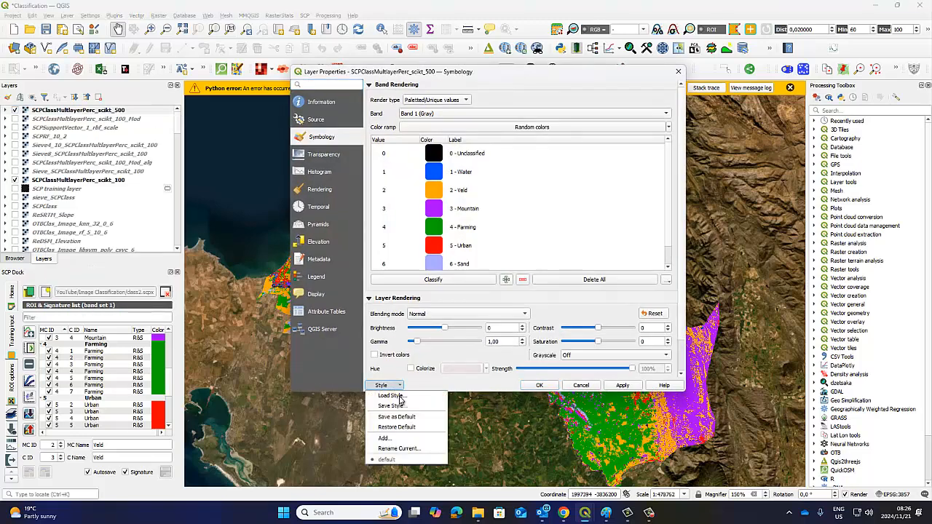
click(391, 396)
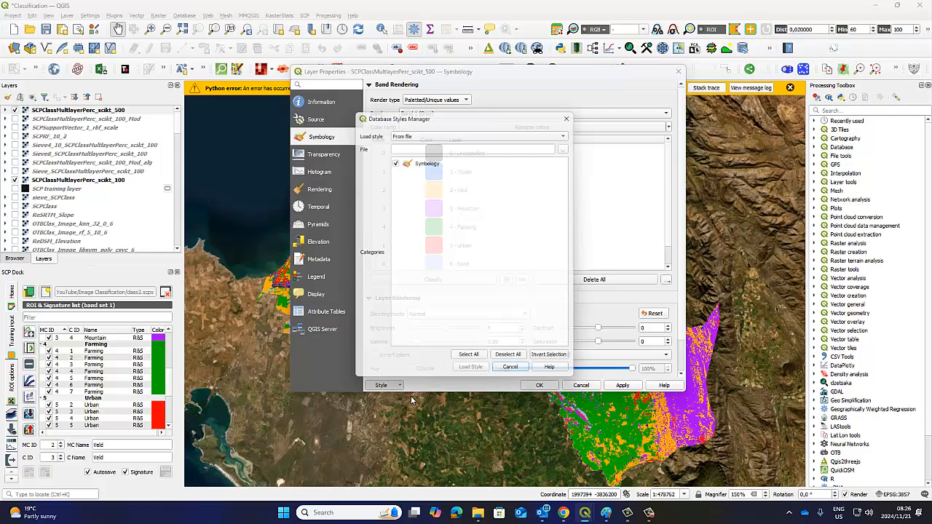
click(570, 144)
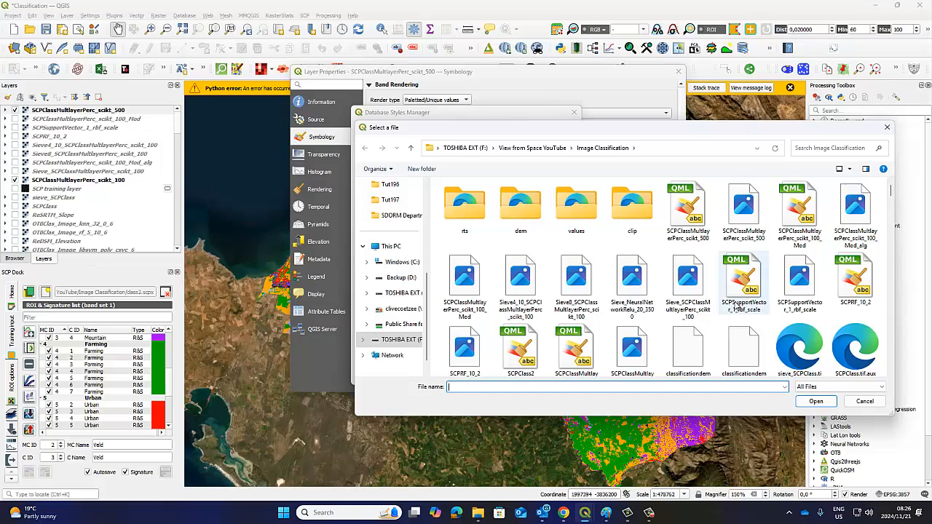
click(520, 350)
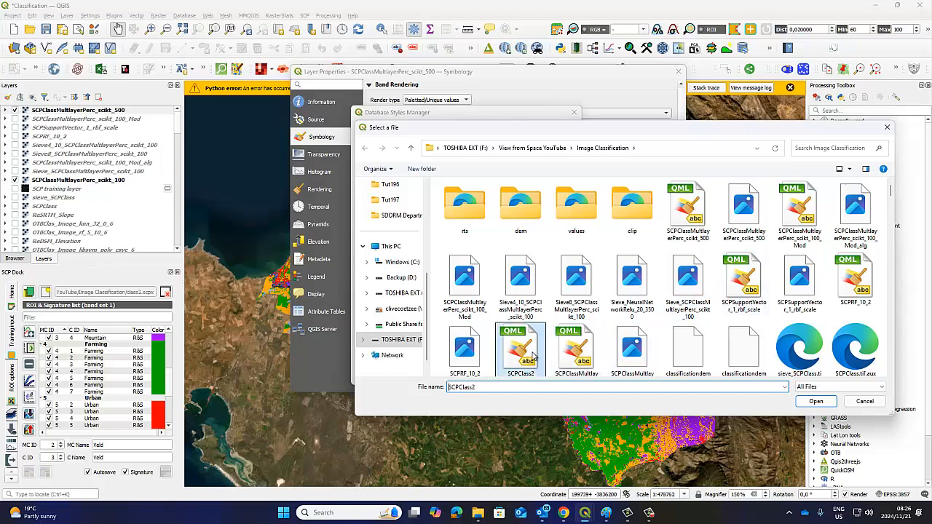
click(816, 401)
click(477, 374)
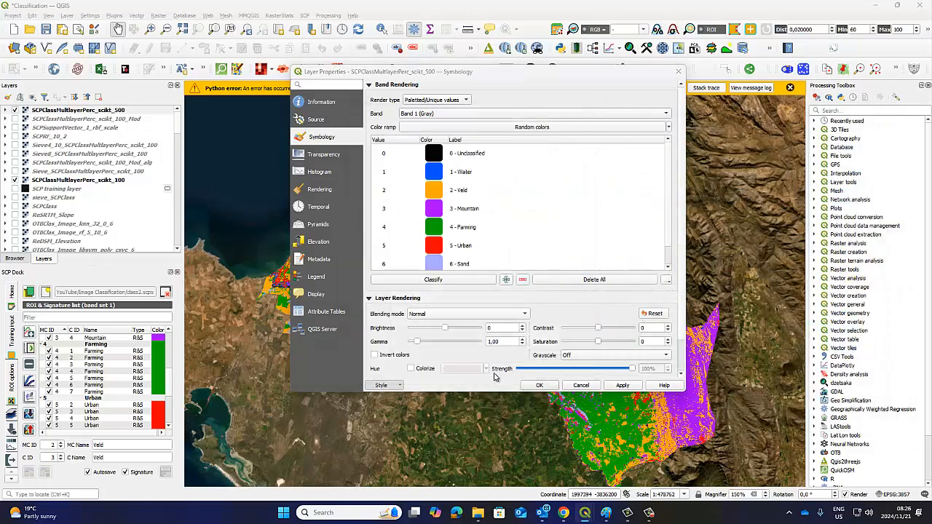
click(609, 407)
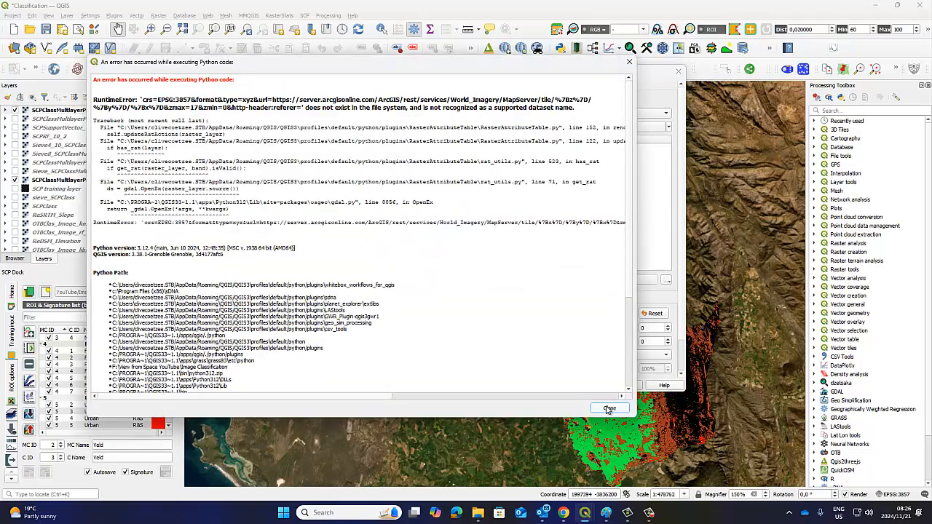
click(609, 408)
click(545, 388)
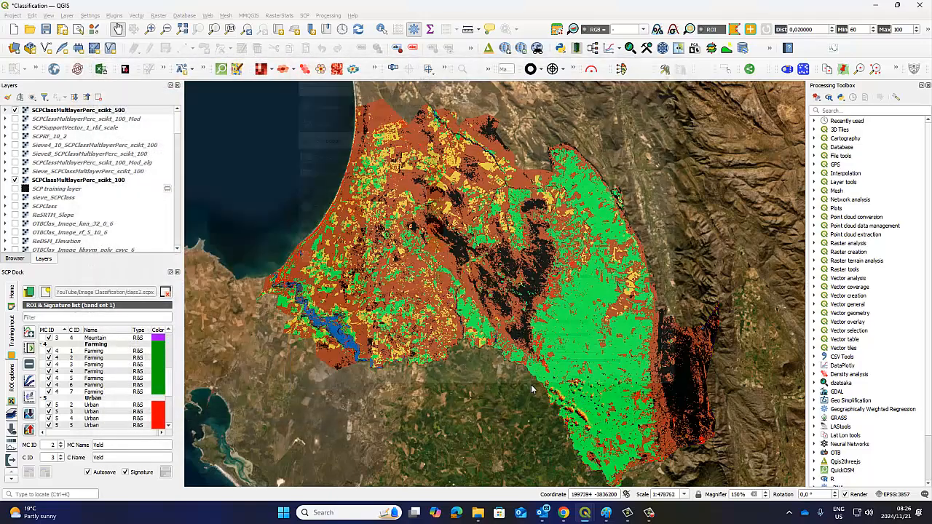
click(609, 407)
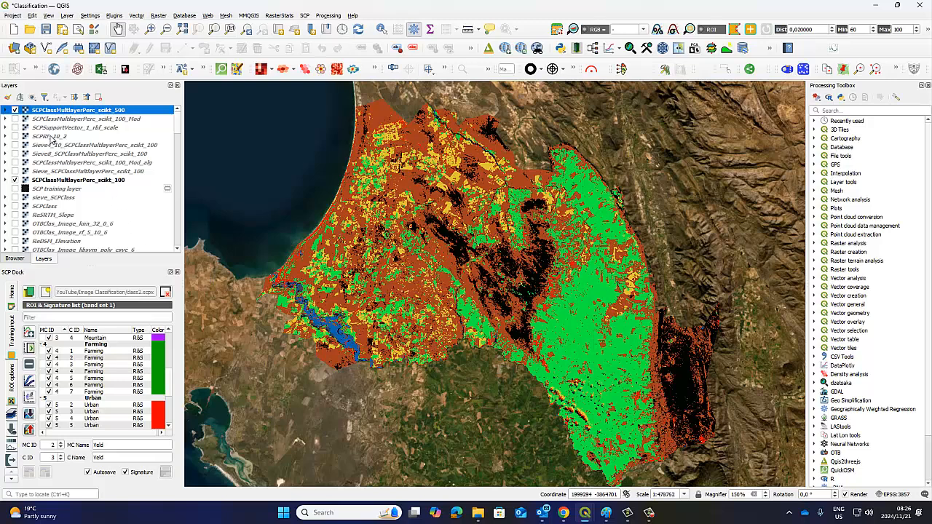
Toggle the visibility of the SCPClassMultlayerPerc_scikt_500 layer repeatedly to compare it with the scikt_100 classification, leaving it hidden
click(15, 110)
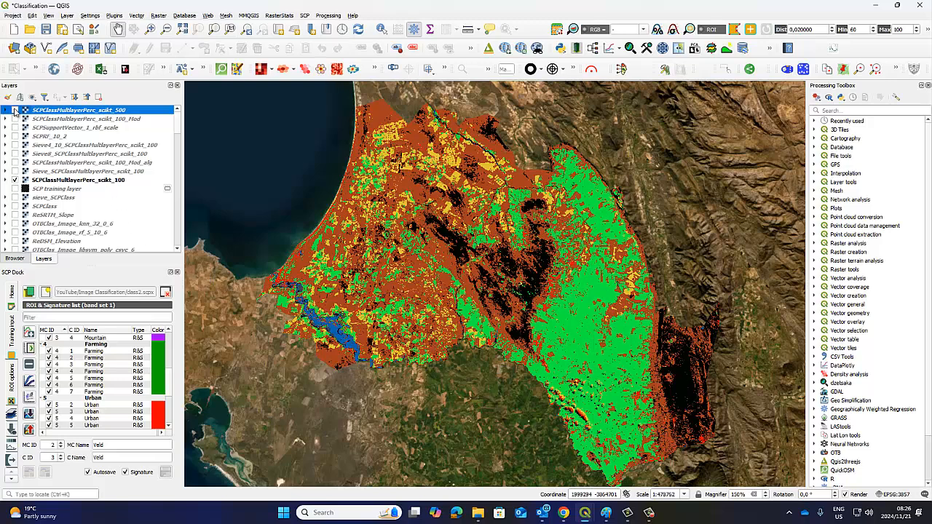
click(14, 110)
click(14, 110)
click(14, 110)
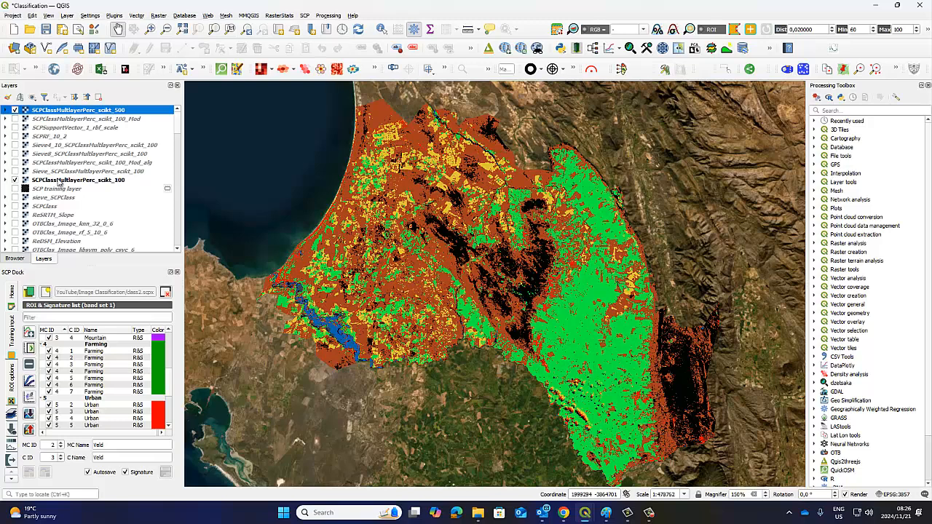
click(15, 110)
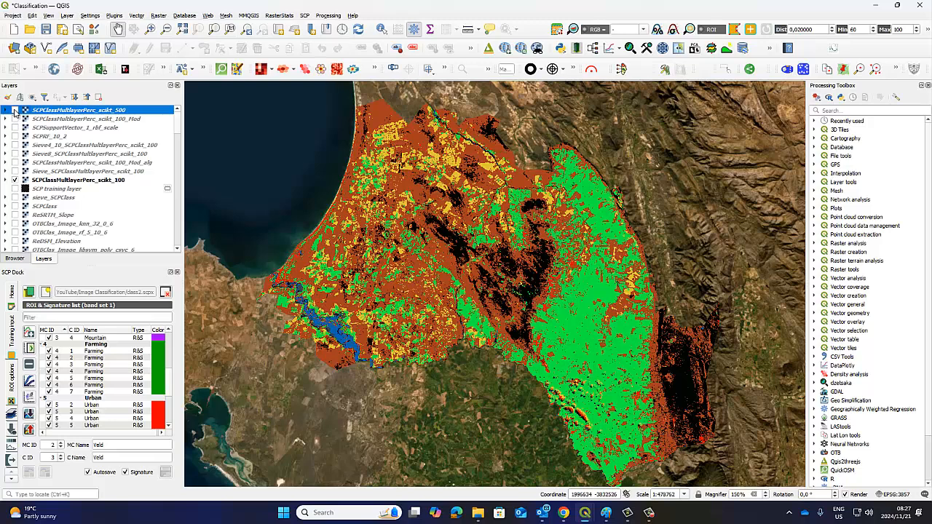
click(15, 110)
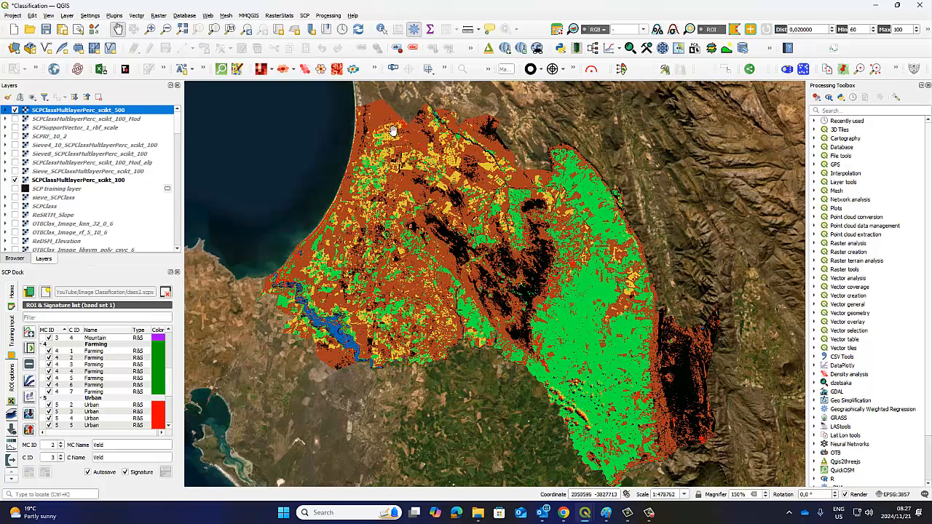
click(14, 110)
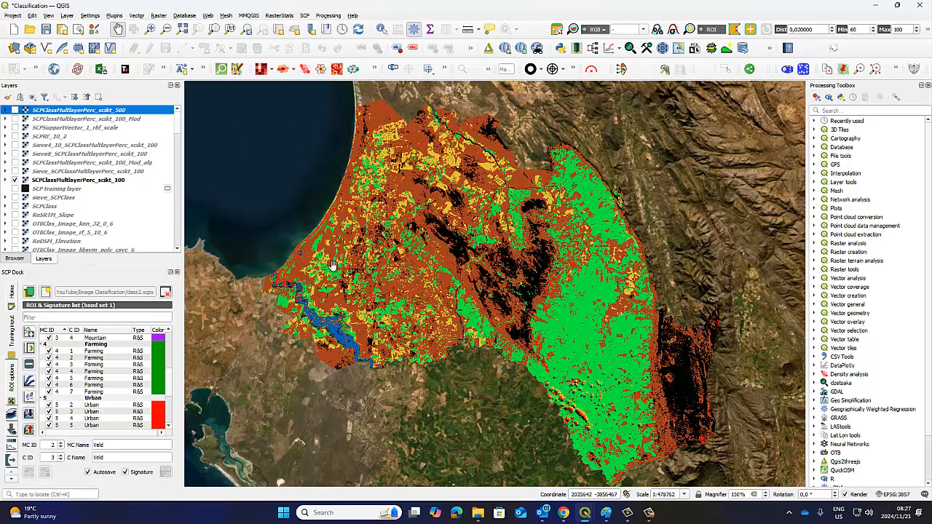
Return to the Semi-Automatic Classification Plugin window and set the Multi-Layer Perceptron's hidden layer sizes to 10
mouse_move(586, 516)
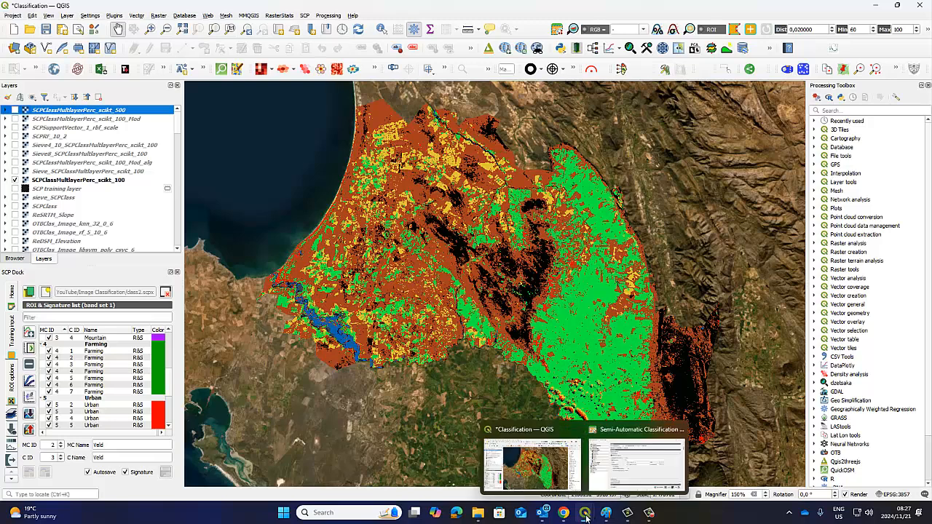
click(606, 485)
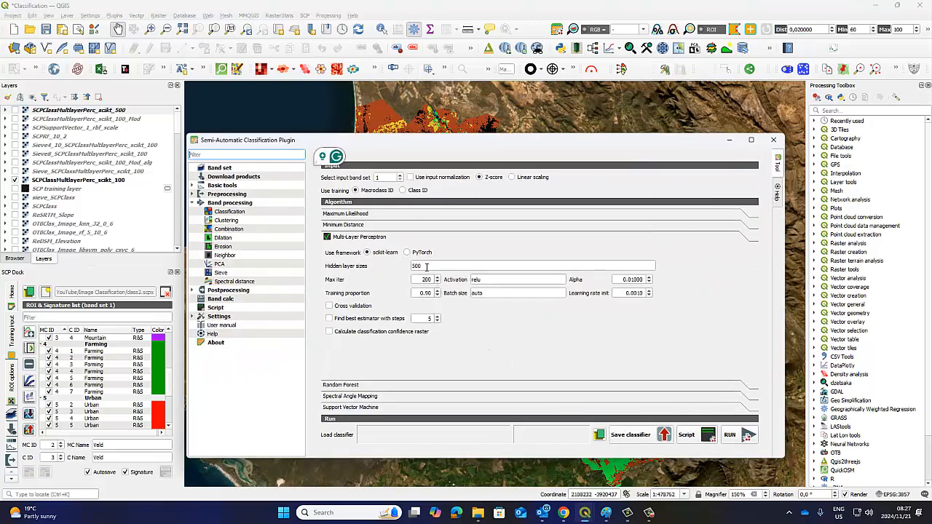
double_click(410, 266)
text(10)
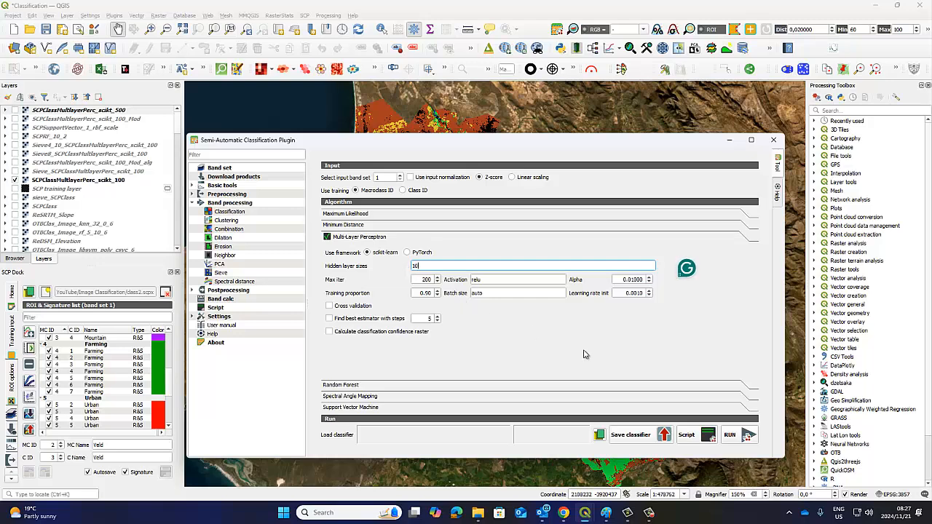
Run the scikit-learn Multi-Layer Perceptron classification, saving the output as SCPClassMultlayerPerc_scikt_10 in the Image Classification folder
click(729, 436)
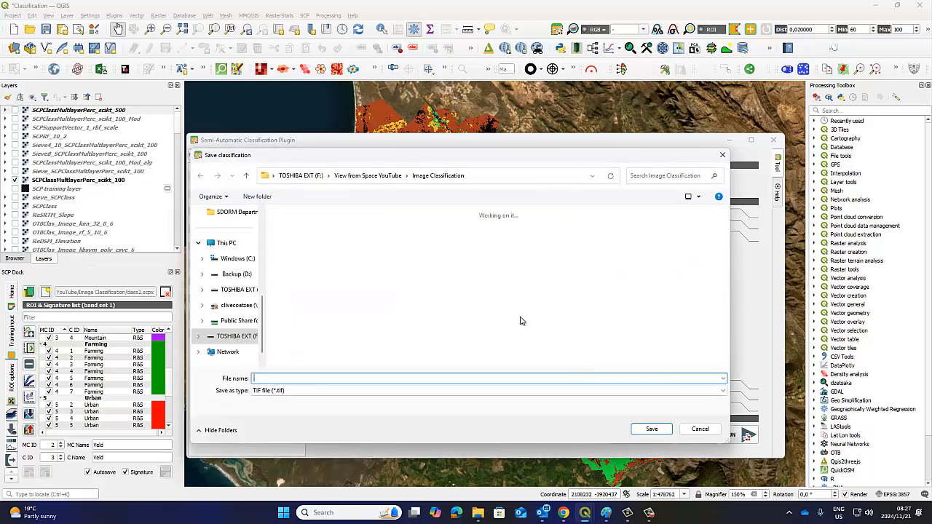
click(523, 240)
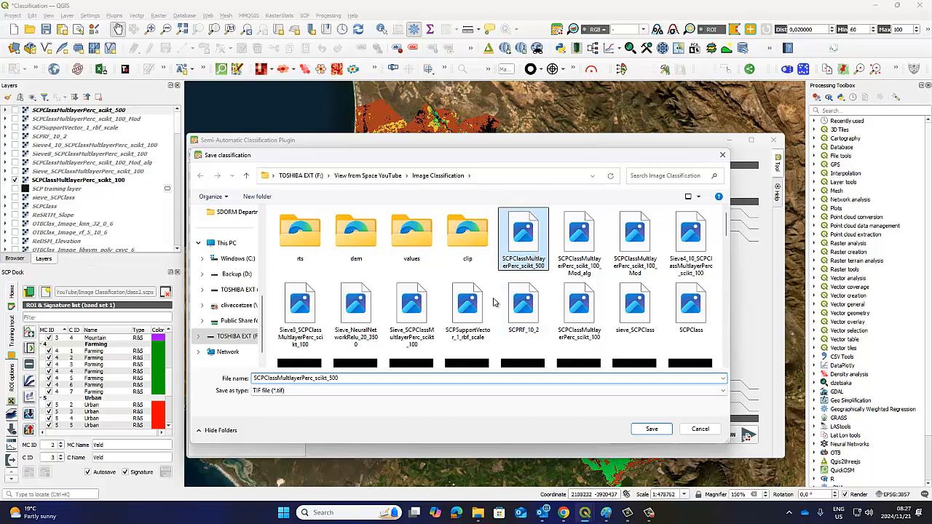
click(342, 378)
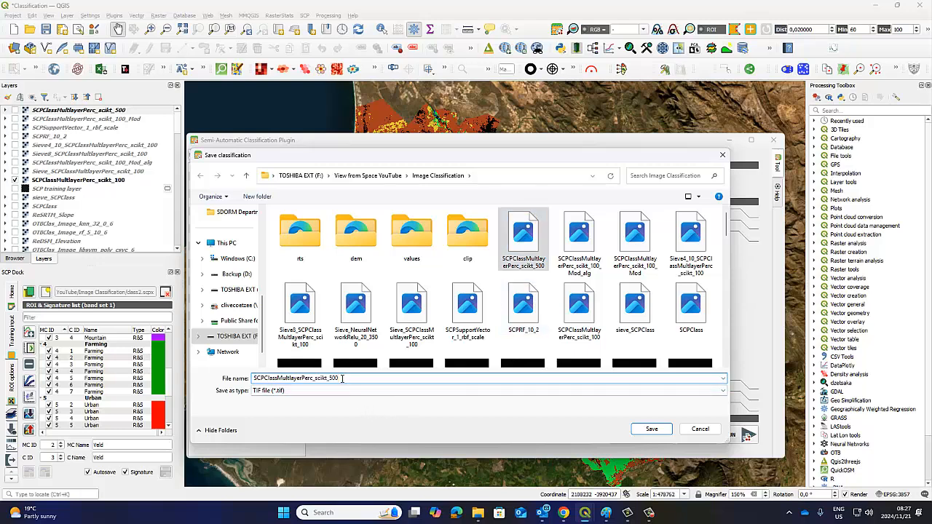
key(BackSpace)
key(BackSpace)
key(BackSpace)
text(1)
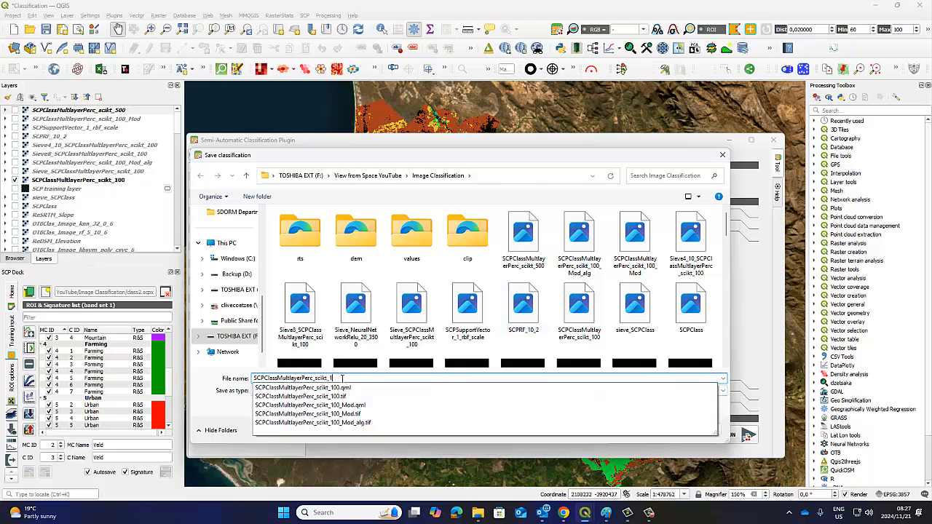
text(0)
click(542, 162)
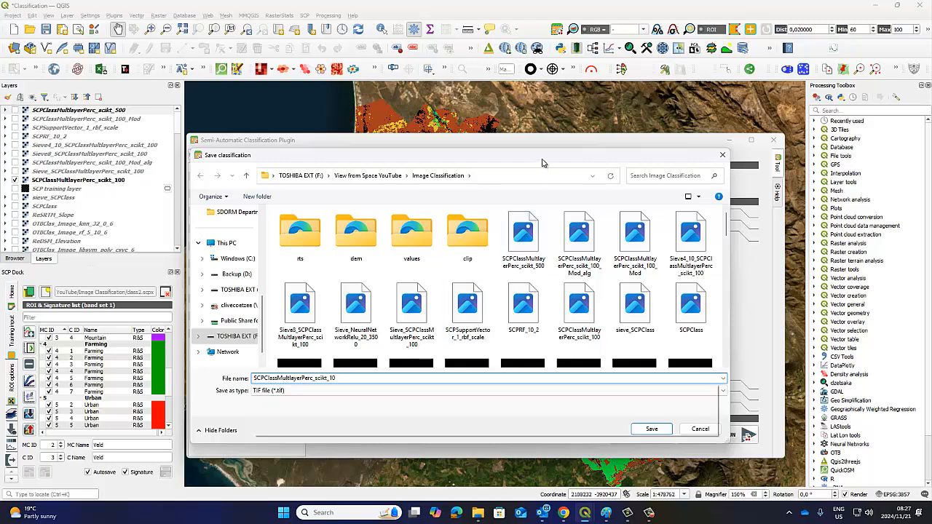
click(652, 428)
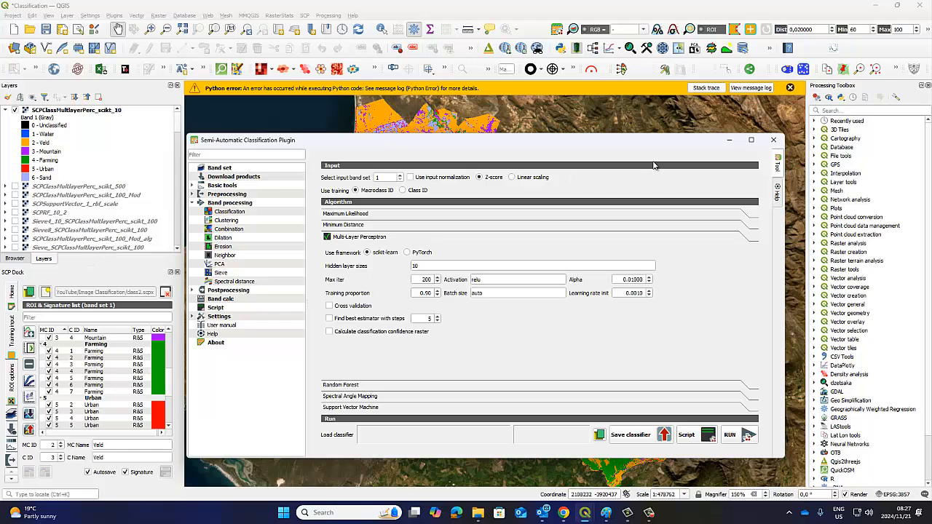
click(236, 291)
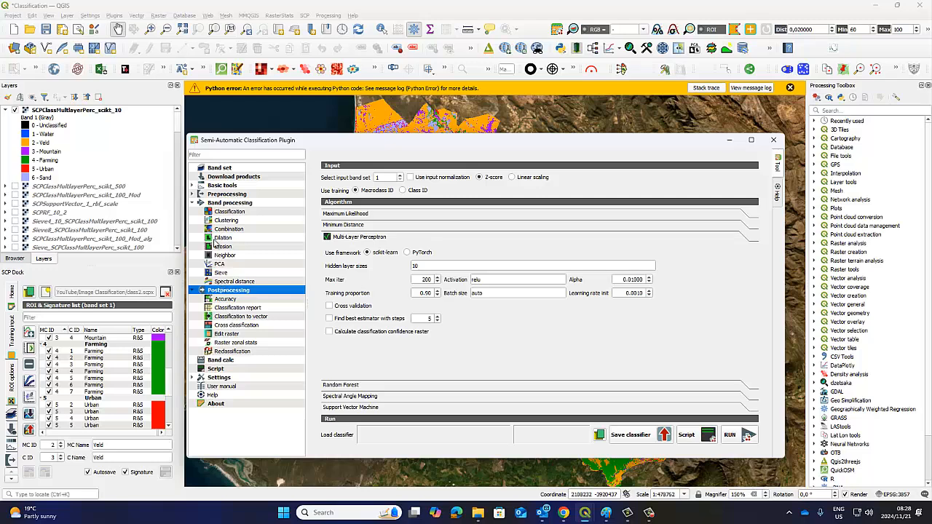
click(228, 213)
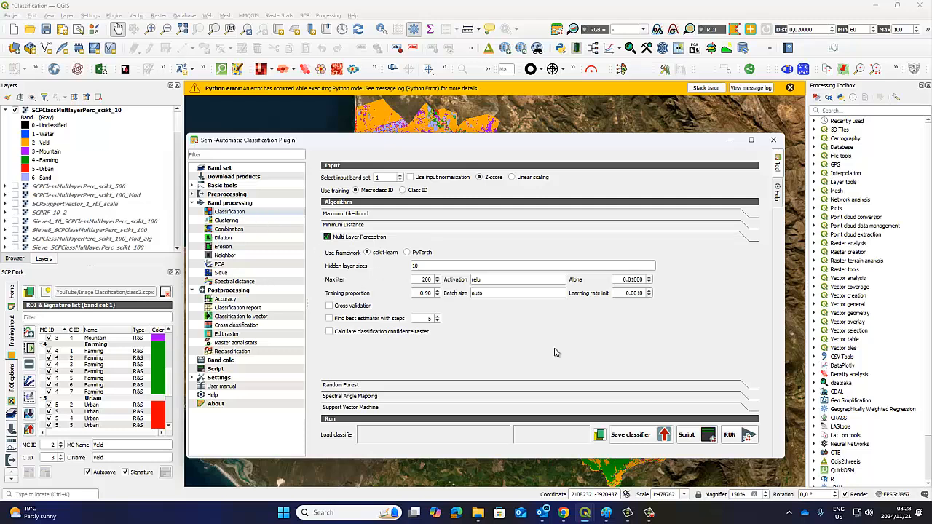
Minimize the plugin window and open the properties of the SCPClassMultlayerPerc_scikt_10 layer
click(729, 140)
click(71, 112)
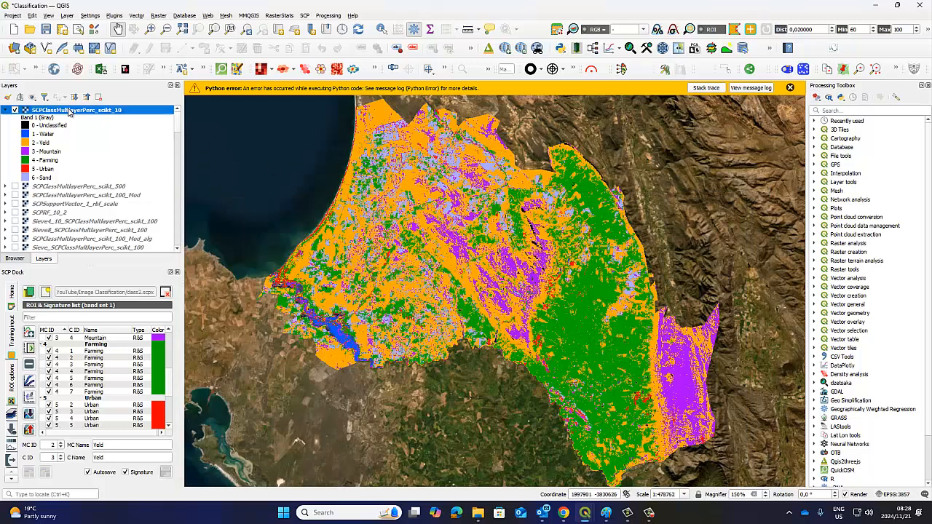
right_click(71, 111)
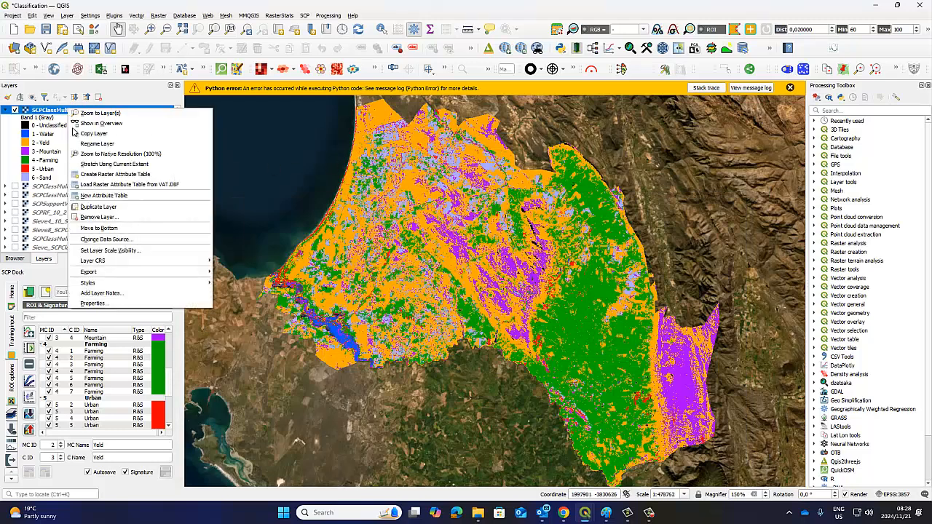
click(109, 304)
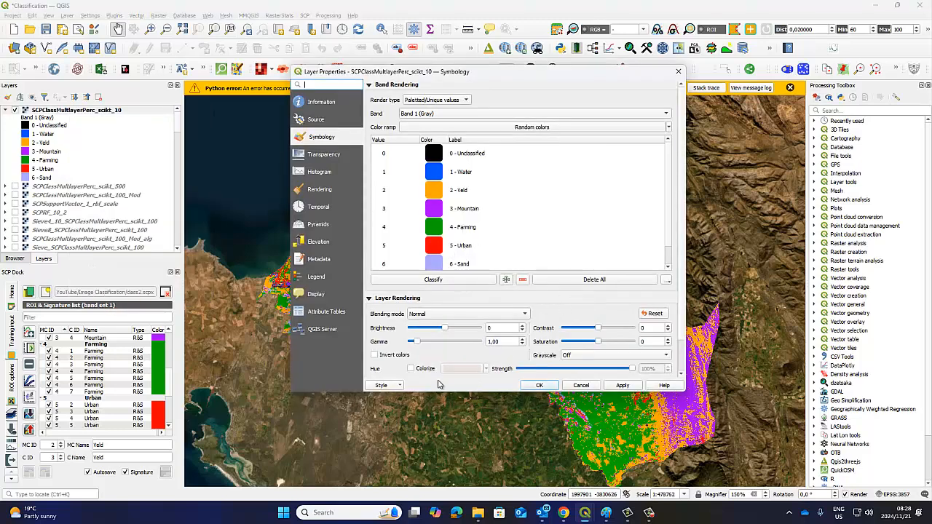
Start loading a style from file for the SCPClassMultlayerPerc_scikt_10 layer and choose SCPClass2.qml from the Image Classification folder
click(400, 385)
click(396, 396)
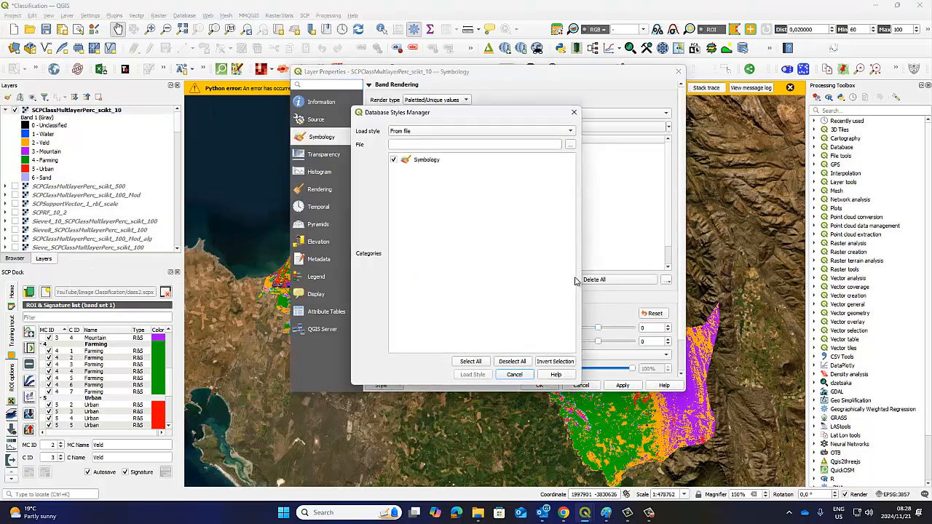
click(574, 146)
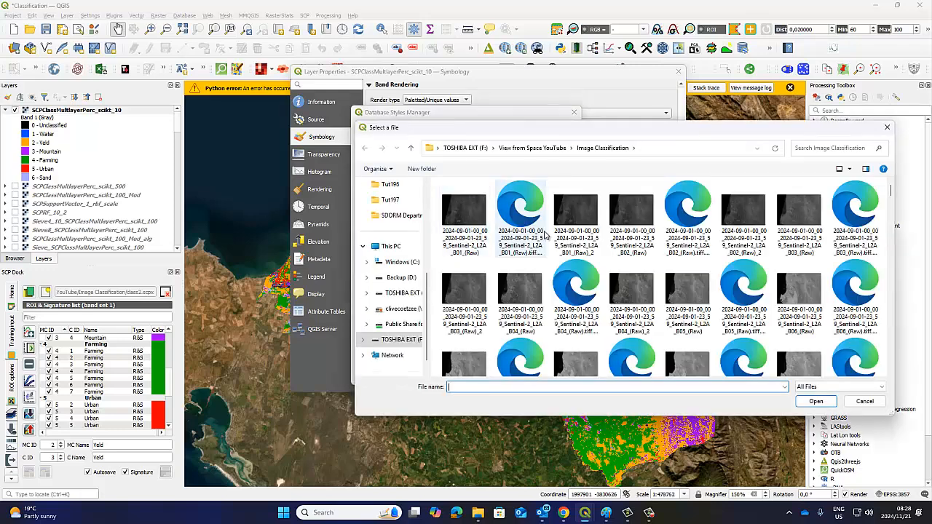
scroll(664, 274, down, 1)
scroll(664, 274, down, 2)
scroll(664, 274, up, 4)
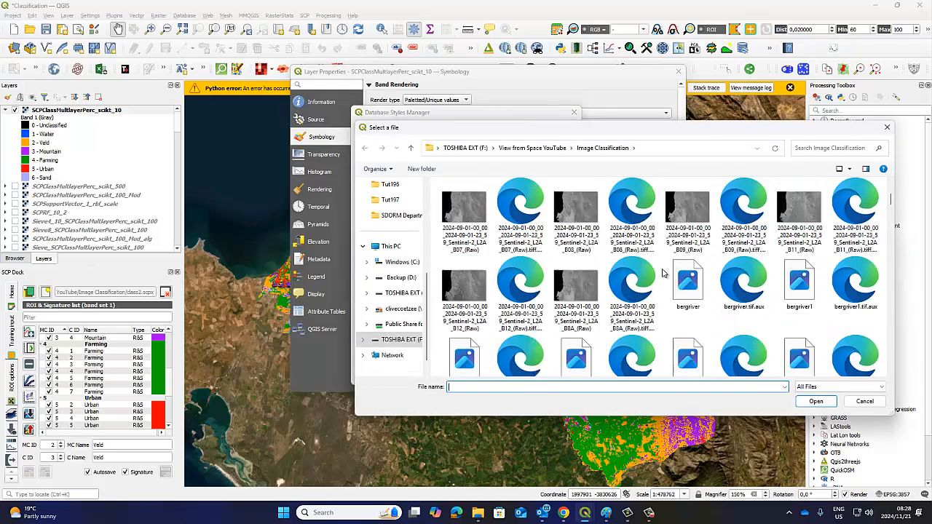
scroll(664, 273, down, 5)
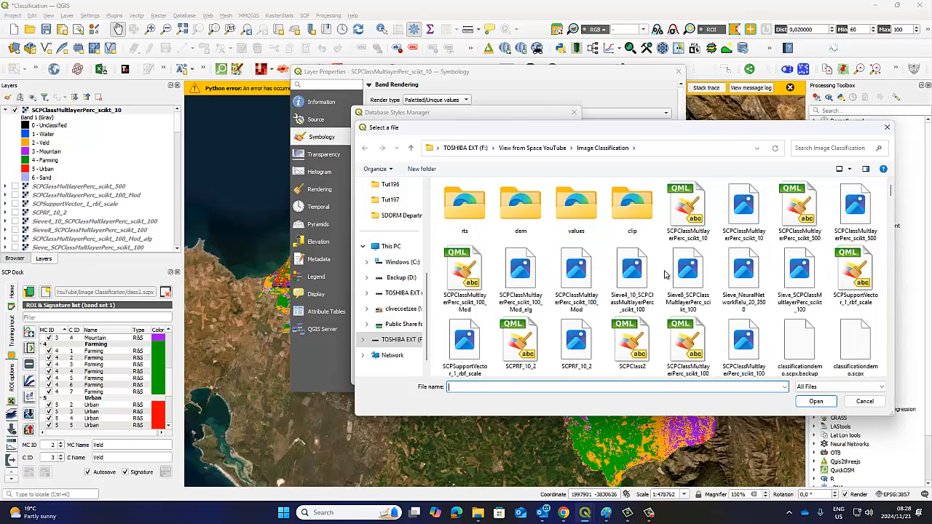
click(520, 340)
click(632, 340)
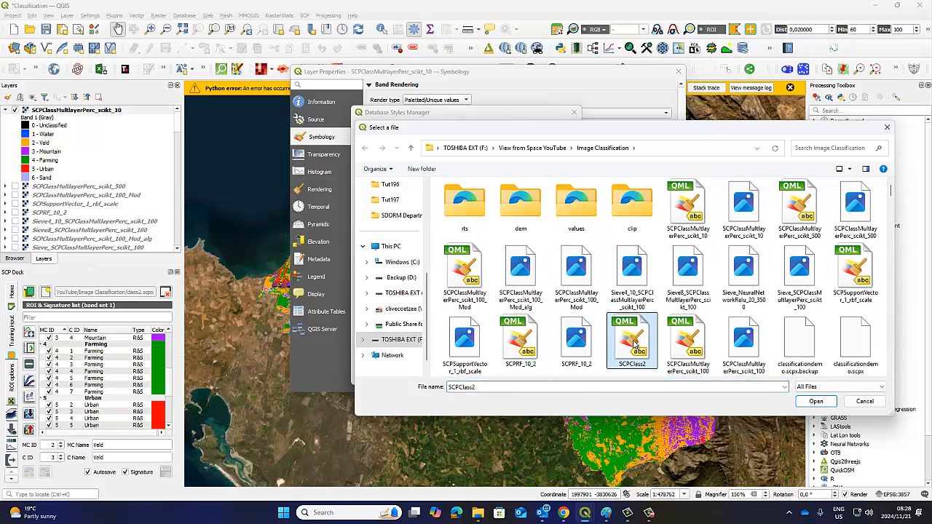
click(816, 404)
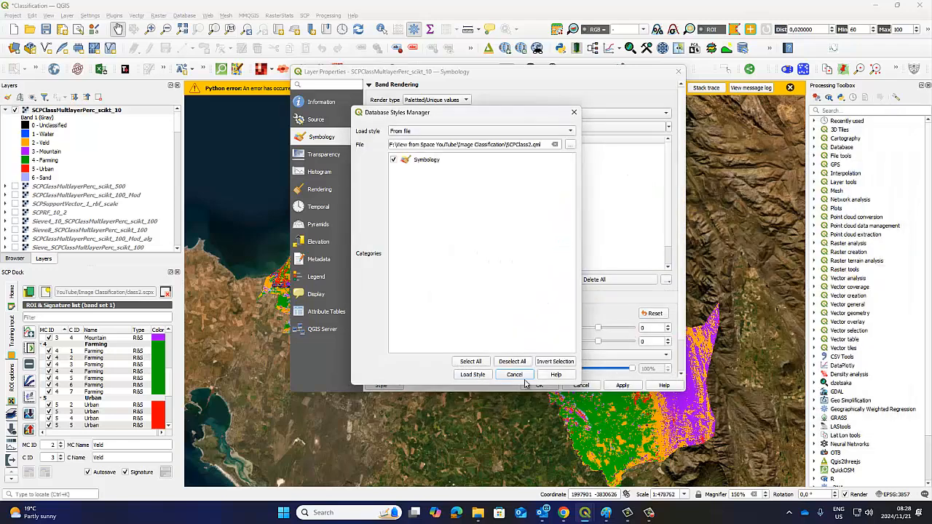
Load the chosen SCPClass2 symbology into the SCPClassMultlayerPerc_scikt_10 layer and accept the layer properties
click(472, 375)
click(609, 407)
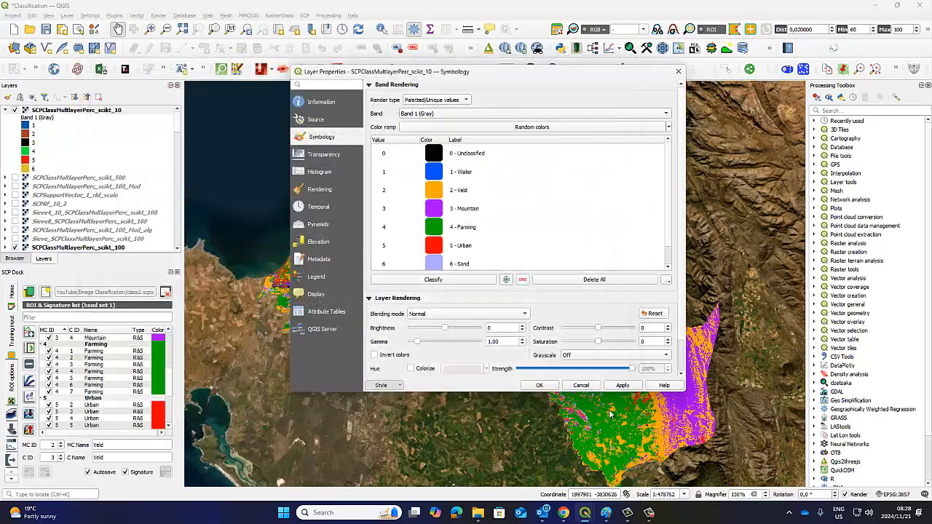
click(609, 407)
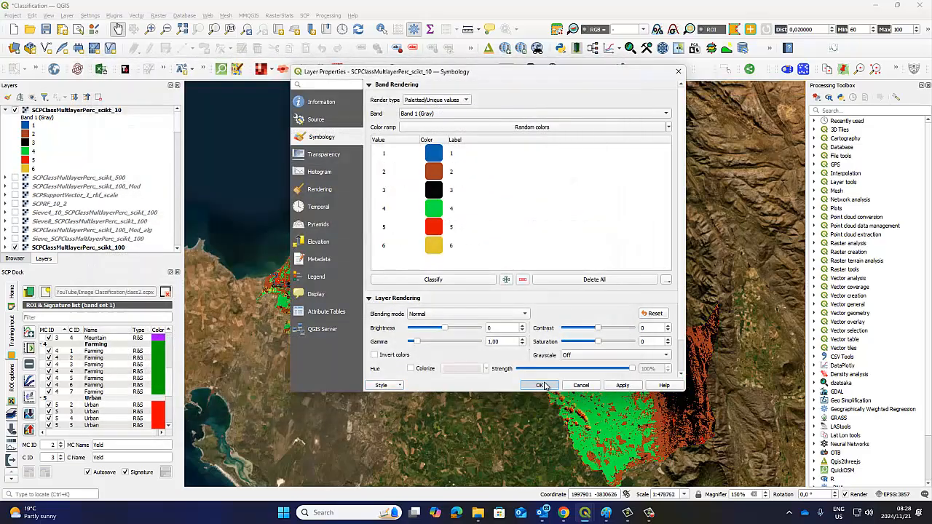
click(539, 386)
click(609, 407)
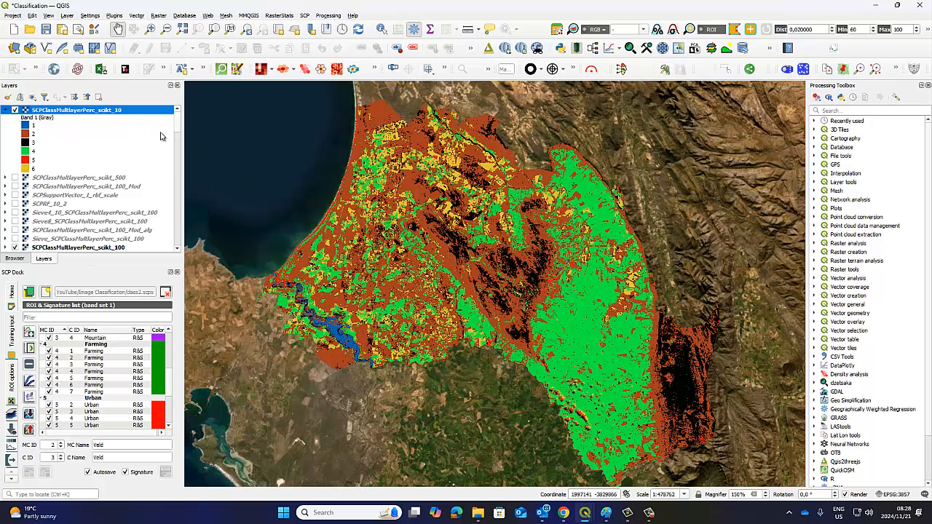
Collapse the SCPClassMultlayerPerc_scikt_10 legend and toggle the layer's visibility to compare it with the scikt_100 classification, leaving it shown
click(6, 111)
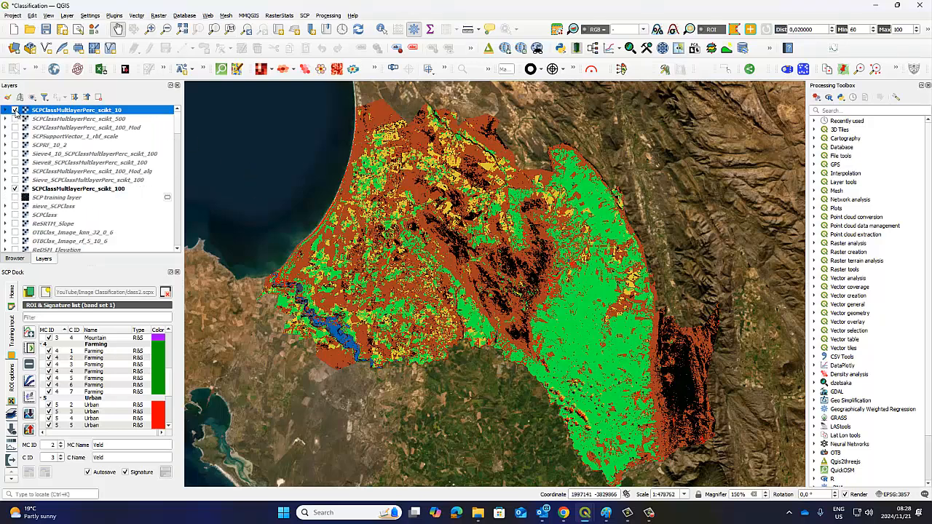
click(14, 110)
click(15, 111)
click(15, 111)
Return to the Semi-Automatic Classification Plugin window with the Multi-Layer Perceptron settings
mouse_move(587, 514)
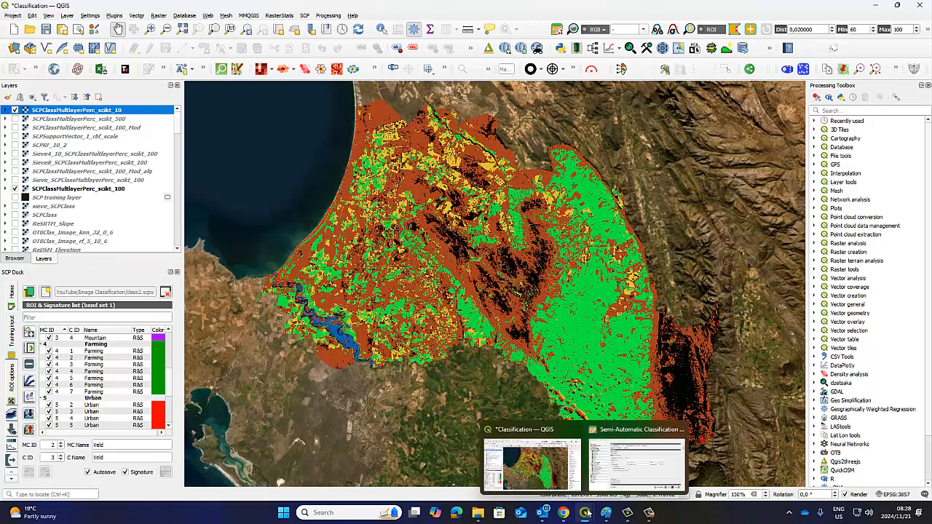
click(636, 460)
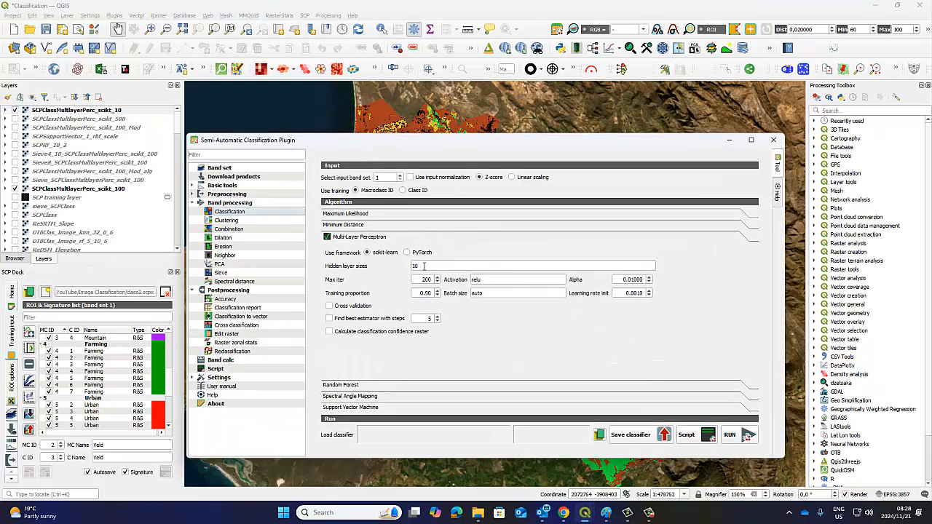